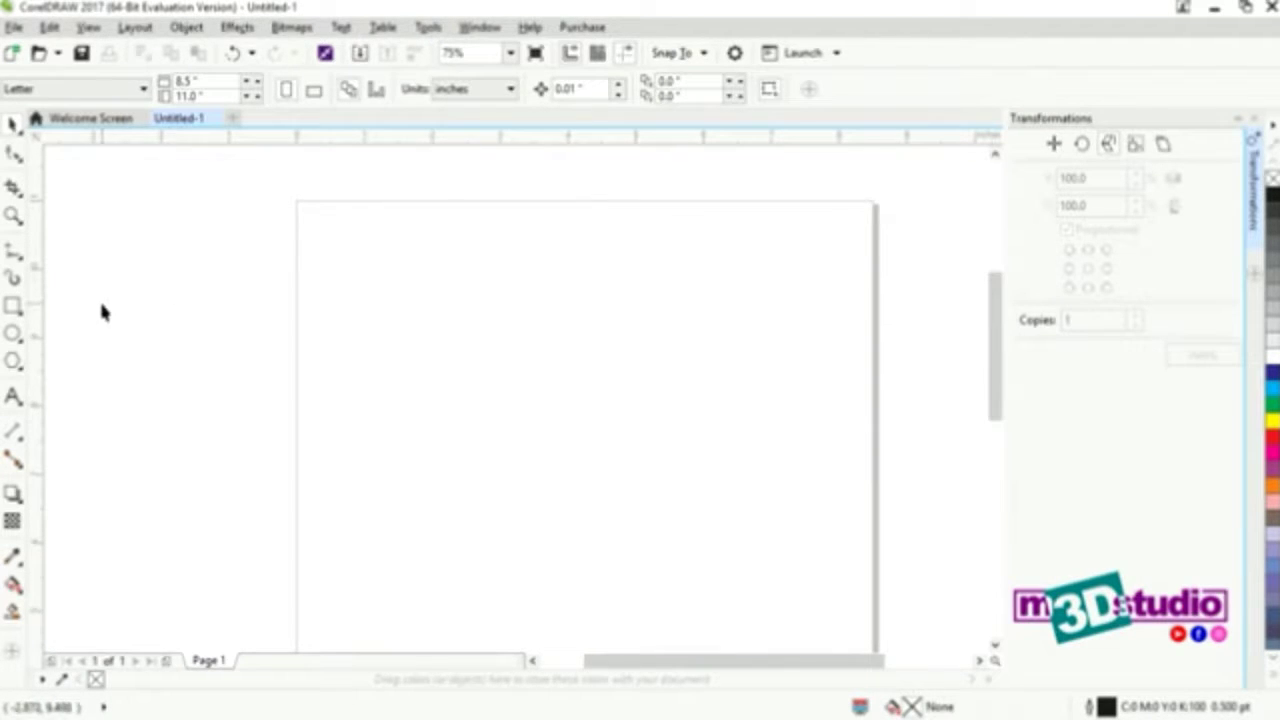
Draw a tall rectangle about 0.40 by 2.26 inches and a roughly 0.58-inch square to its right.
{"action": "left_click", "coordinate": [12, 308]}
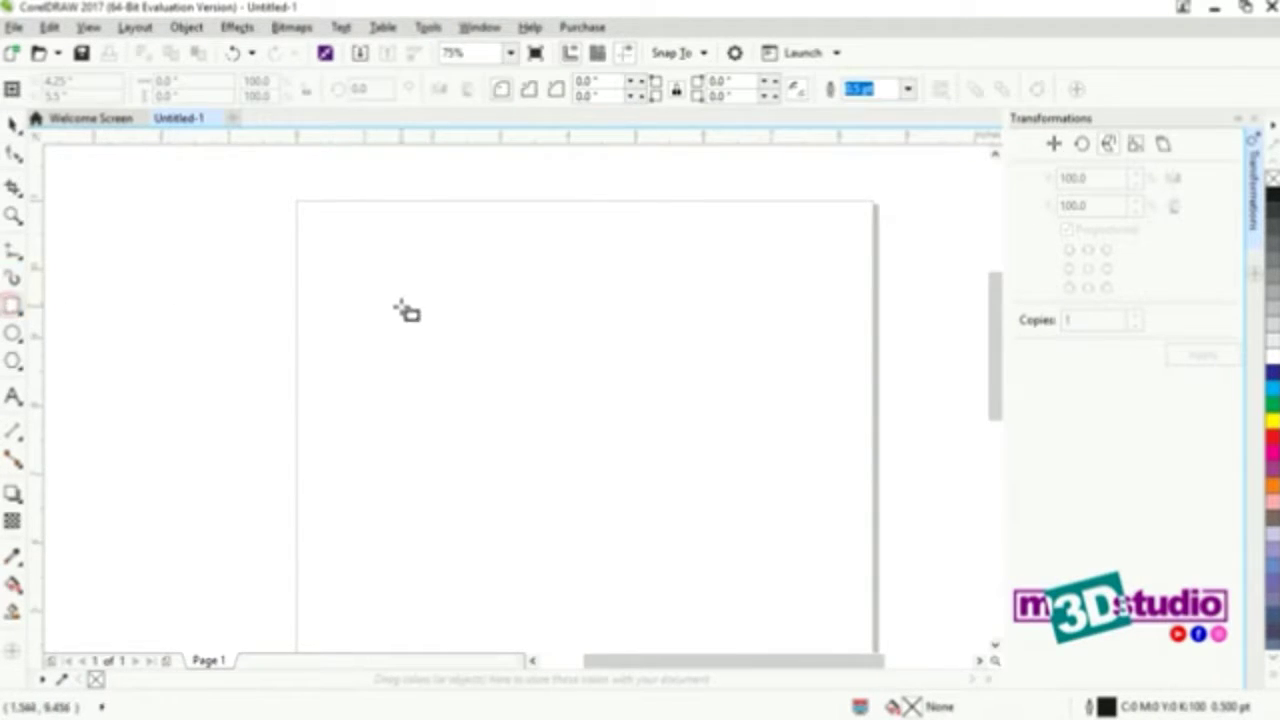
{"action": "left_click_drag", "start_coordinate": [389, 278], "coordinate": [418, 433]}
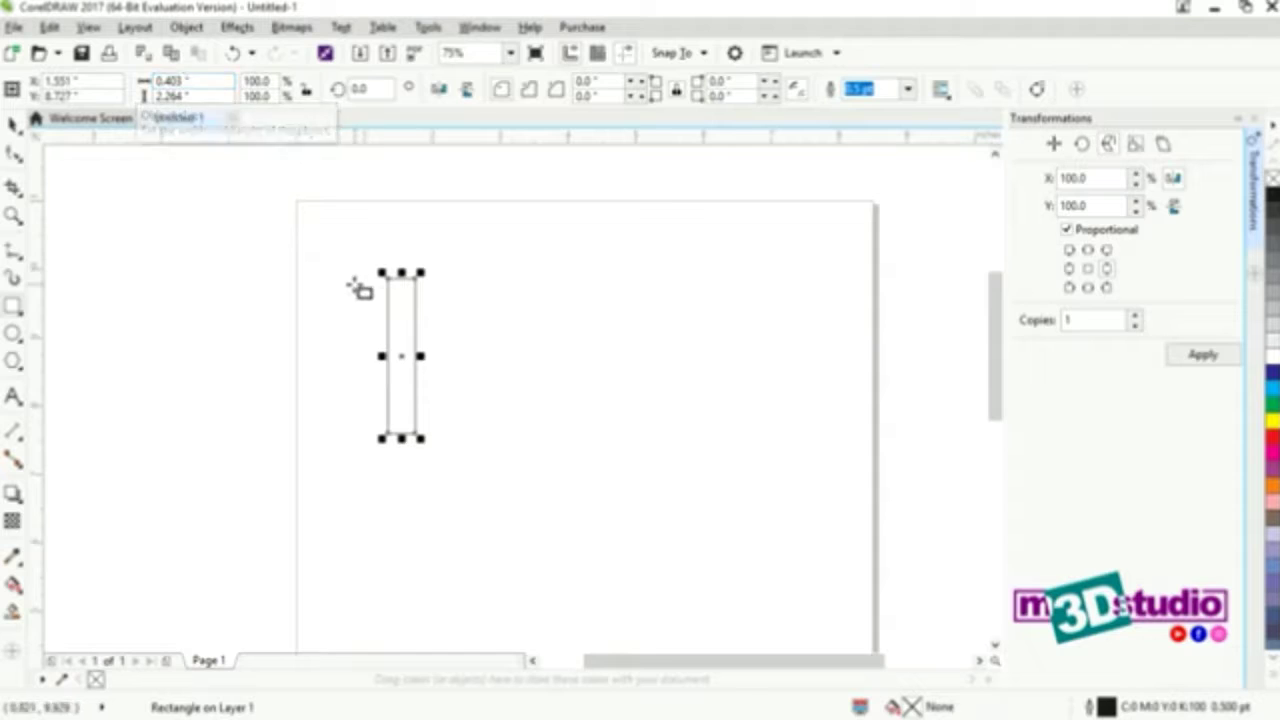
{"action": "scroll", "coordinate": [406, 308], "scroll_direction": "up", "scroll_amount": 2}
{"action": "scroll", "coordinate": [409, 298], "scroll_direction": "down", "scroll_amount": 1}
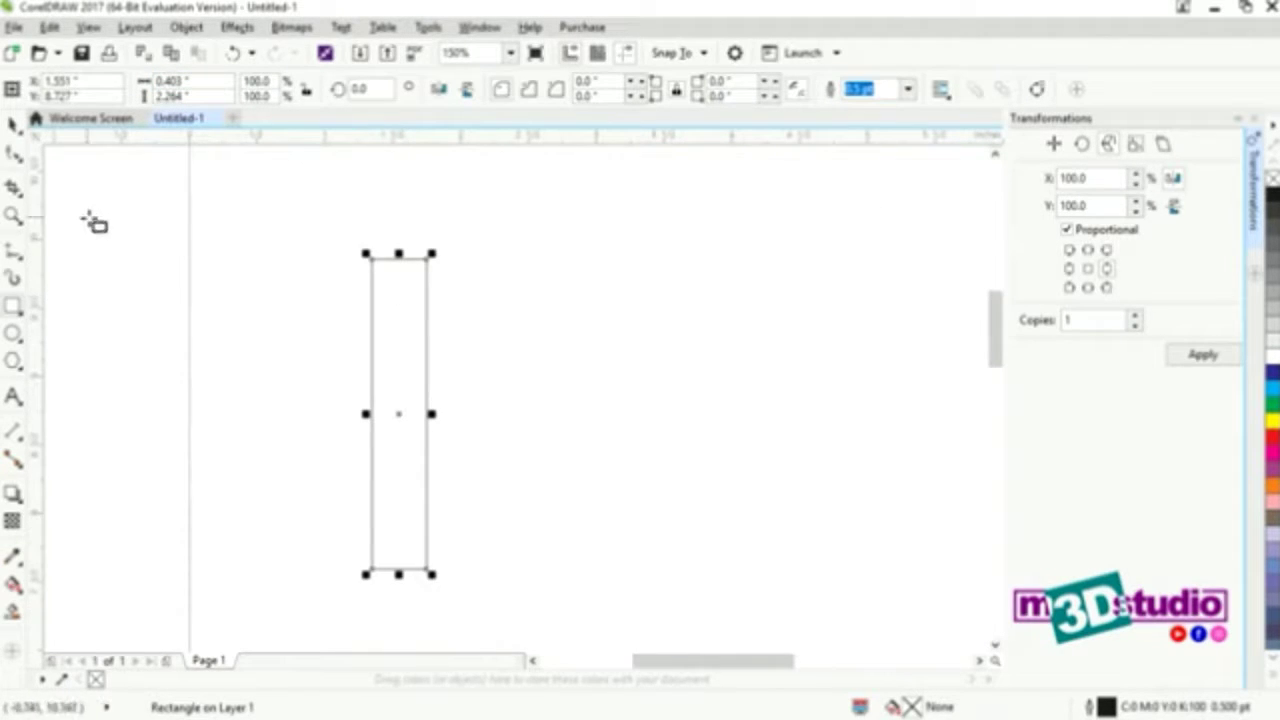
{"action": "left_click", "coordinate": [13, 306]}
{"action": "left_click_drag", "start_coordinate": [507, 256], "coordinate": [596, 344]}
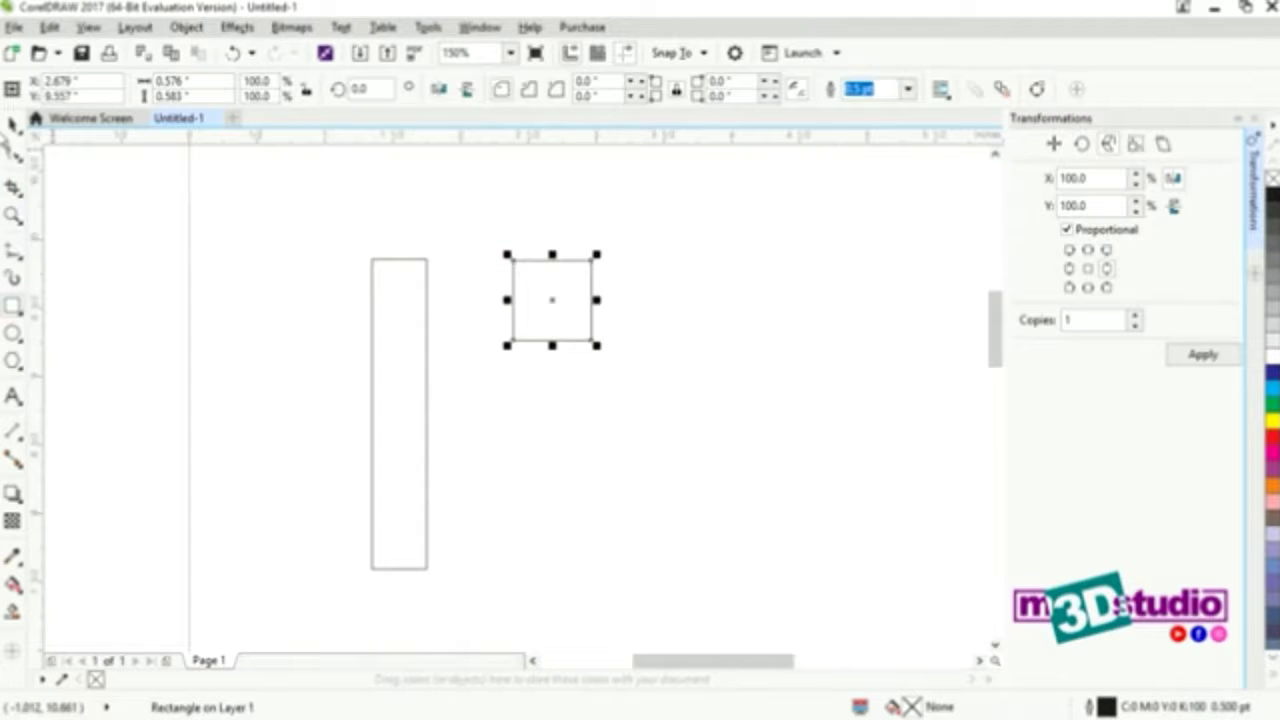
Rotate the square 20° about its upper-left corner and snap that corner onto the tall rectangle's upper-left corner.
{"action": "left_click", "coordinate": [546, 294]}
{"action": "scroll", "coordinate": [549, 297], "scroll_direction": "up", "scroll_amount": 2}
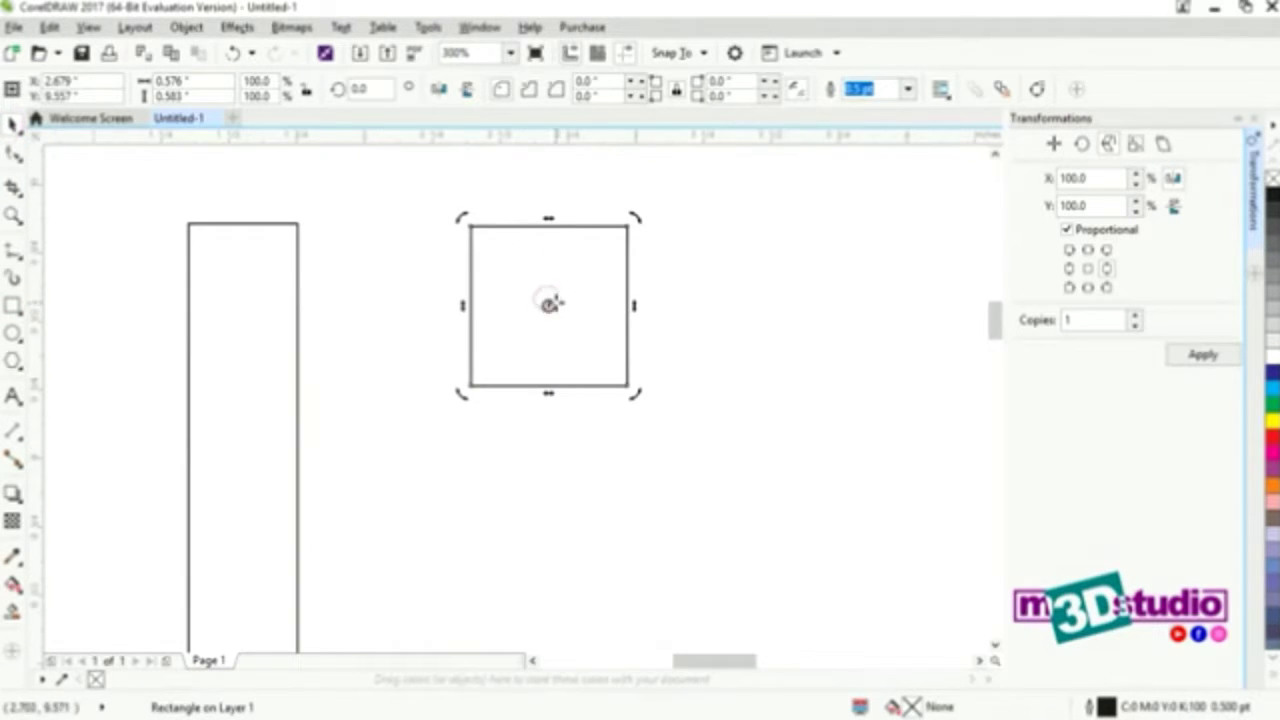
{"action": "left_click_drag", "start_coordinate": [549, 305], "coordinate": [470, 225]}
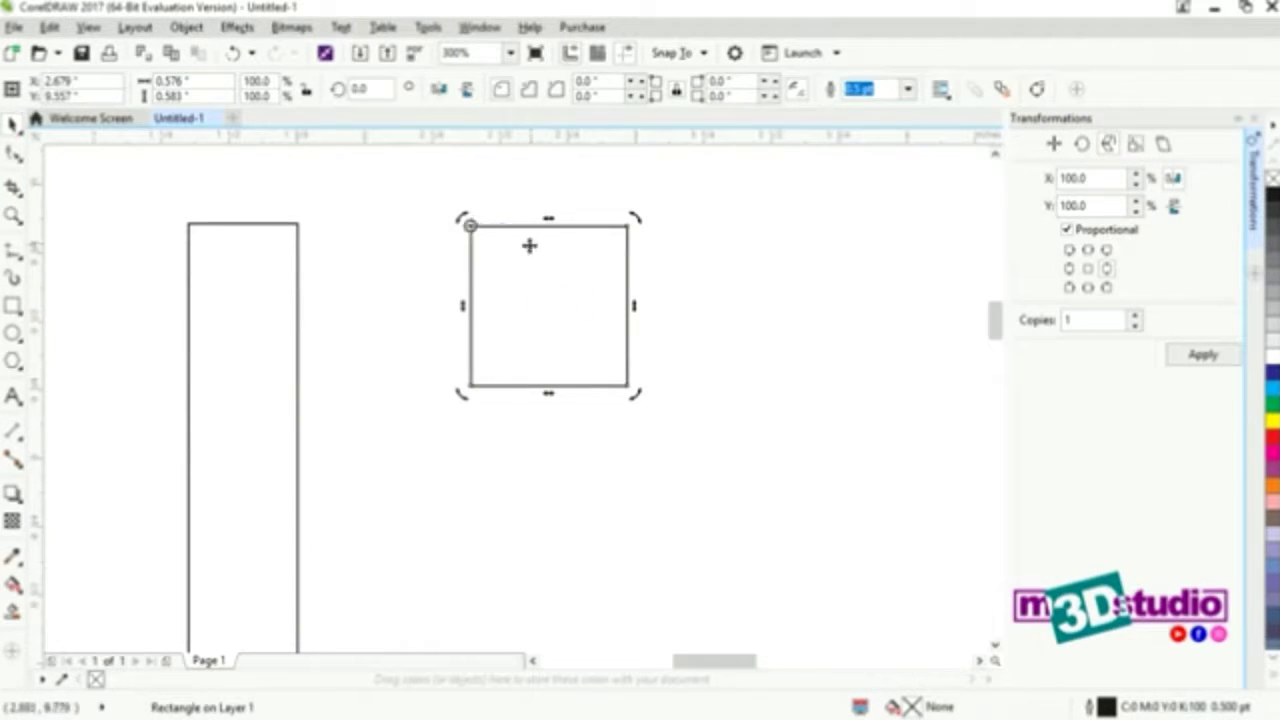
{"action": "left_click", "coordinate": [367, 88]}
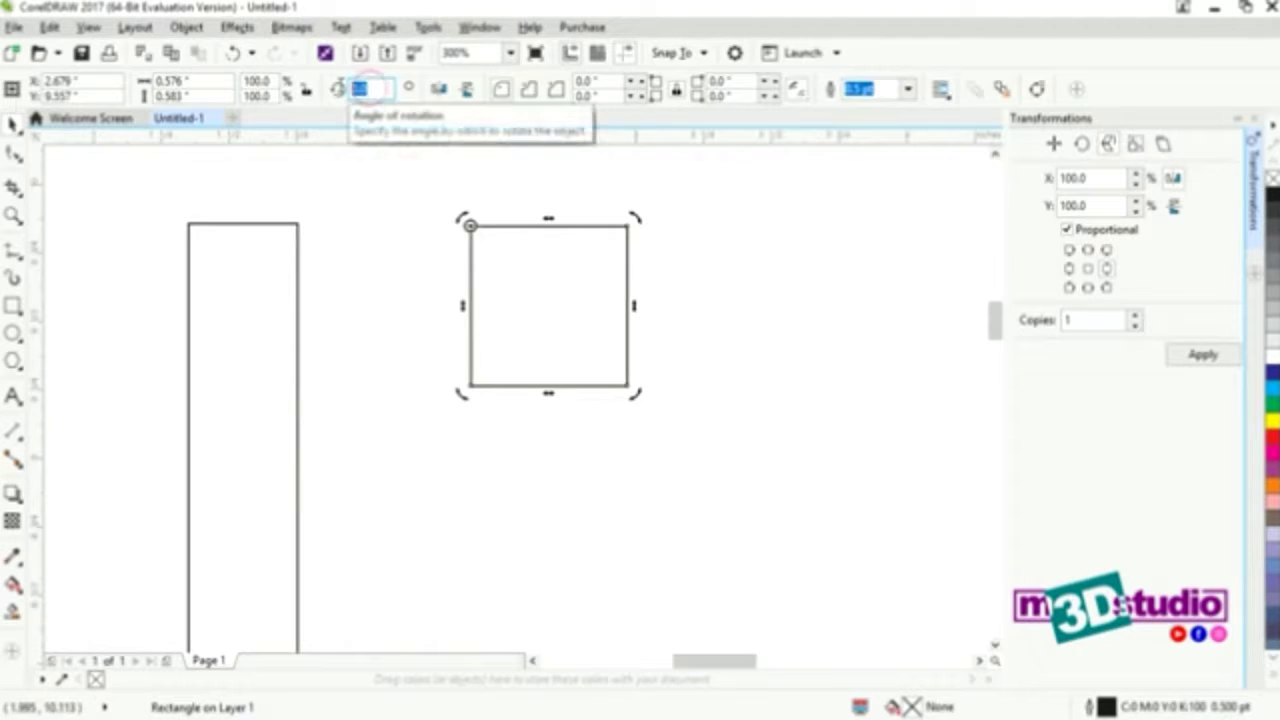
{"action": "type", "text": "20"}
{"action": "key", "text": "Return"}
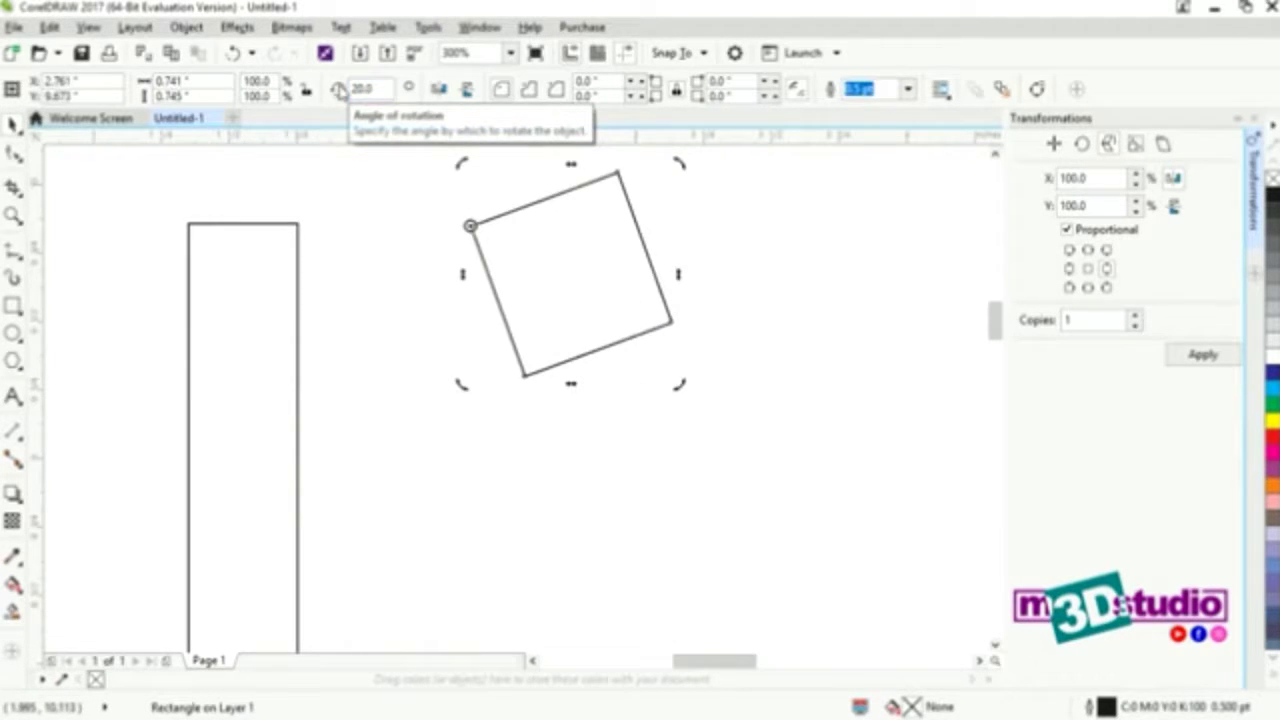
{"action": "left_click", "coordinate": [523, 260]}
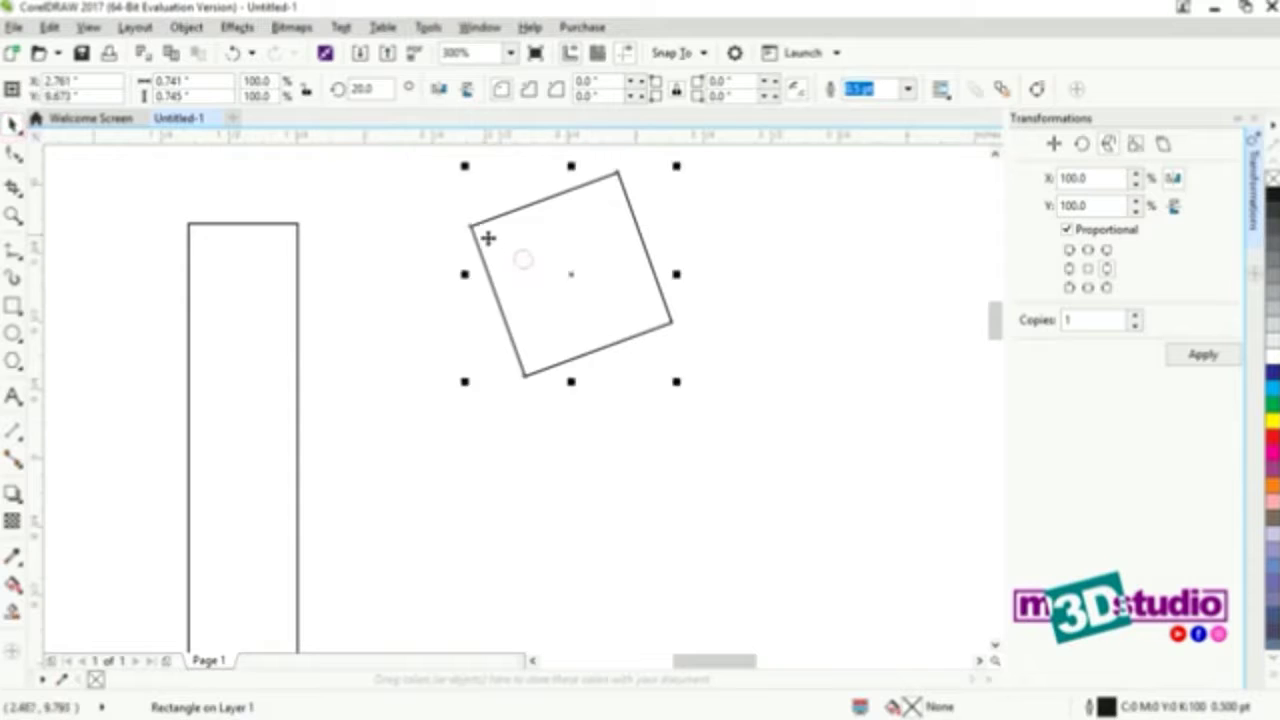
{"action": "left_click_drag", "start_coordinate": [471, 220], "coordinate": [189, 225]}
Convert the tall rectangle to curves.
{"action": "left_click", "coordinate": [190, 410]}
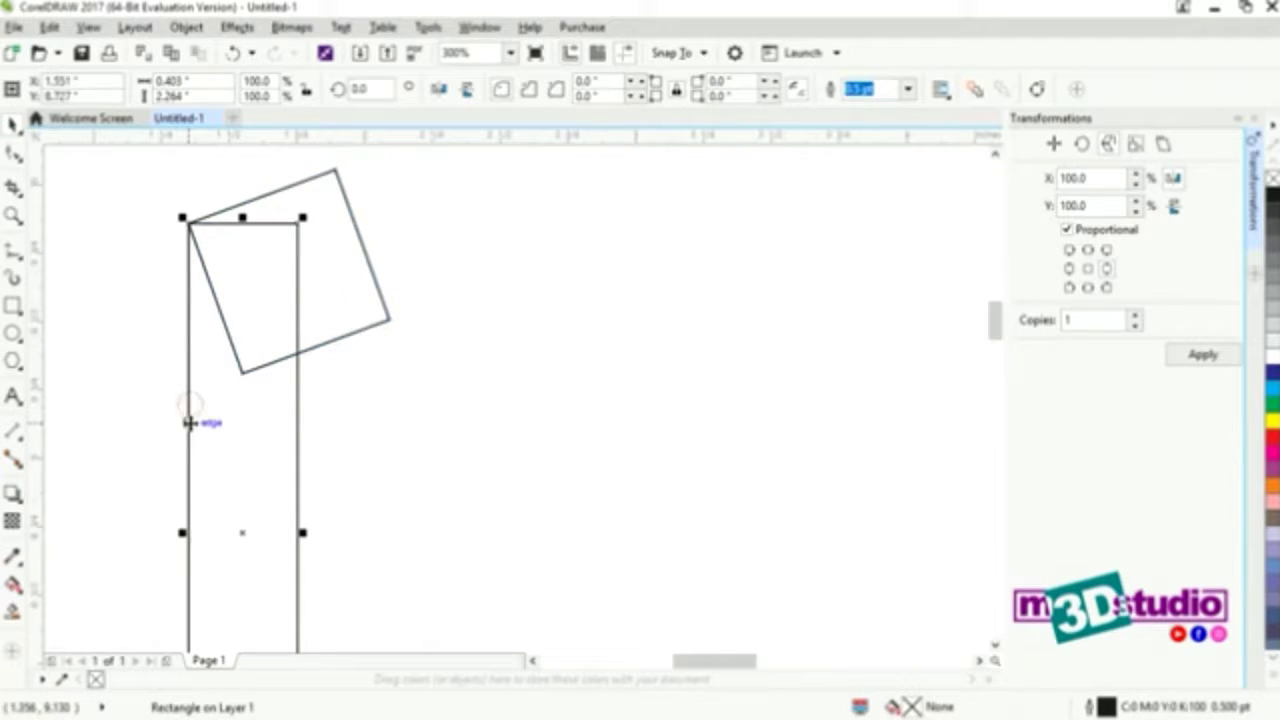
{"action": "right_click", "coordinate": [189, 423]}
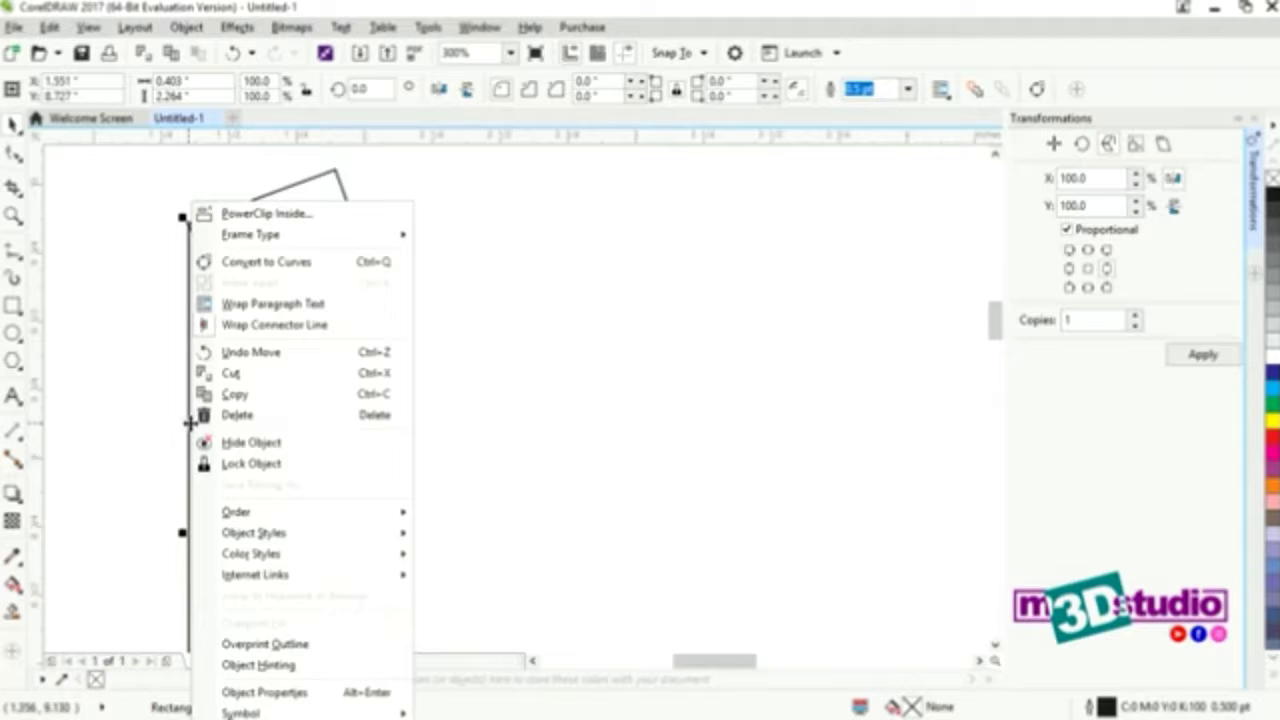
{"action": "left_click", "coordinate": [327, 264]}
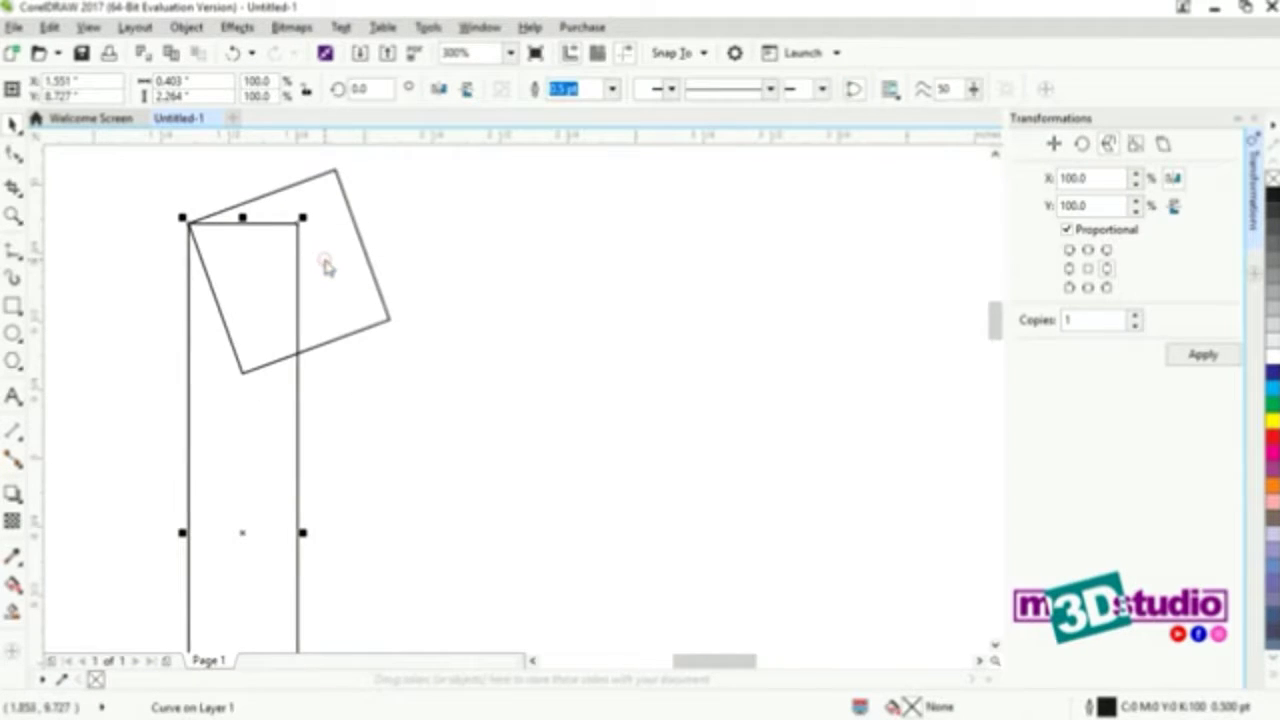
Place a vertical guideline along the tall shape's right edge and raise its upper-right node along it to the square's slanted edge.
{"action": "left_click", "coordinate": [14, 153]}
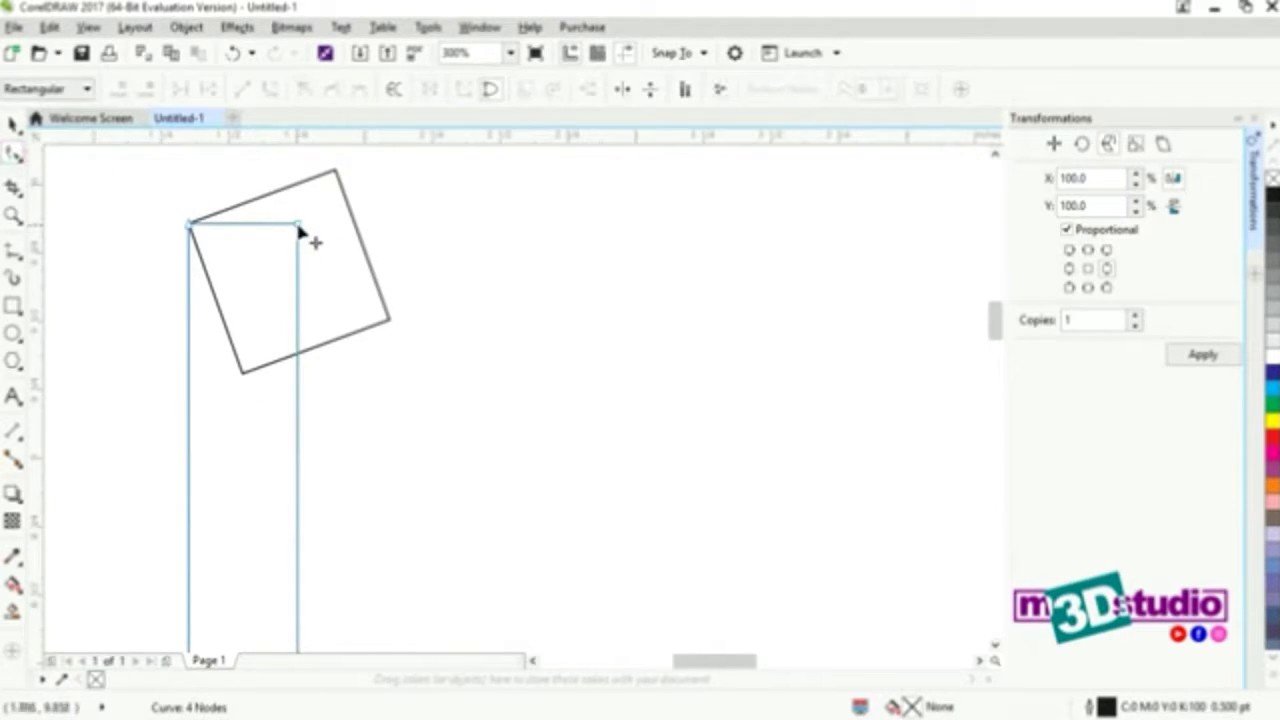
{"action": "left_click_drag", "start_coordinate": [264, 276], "coordinate": [297, 260]}
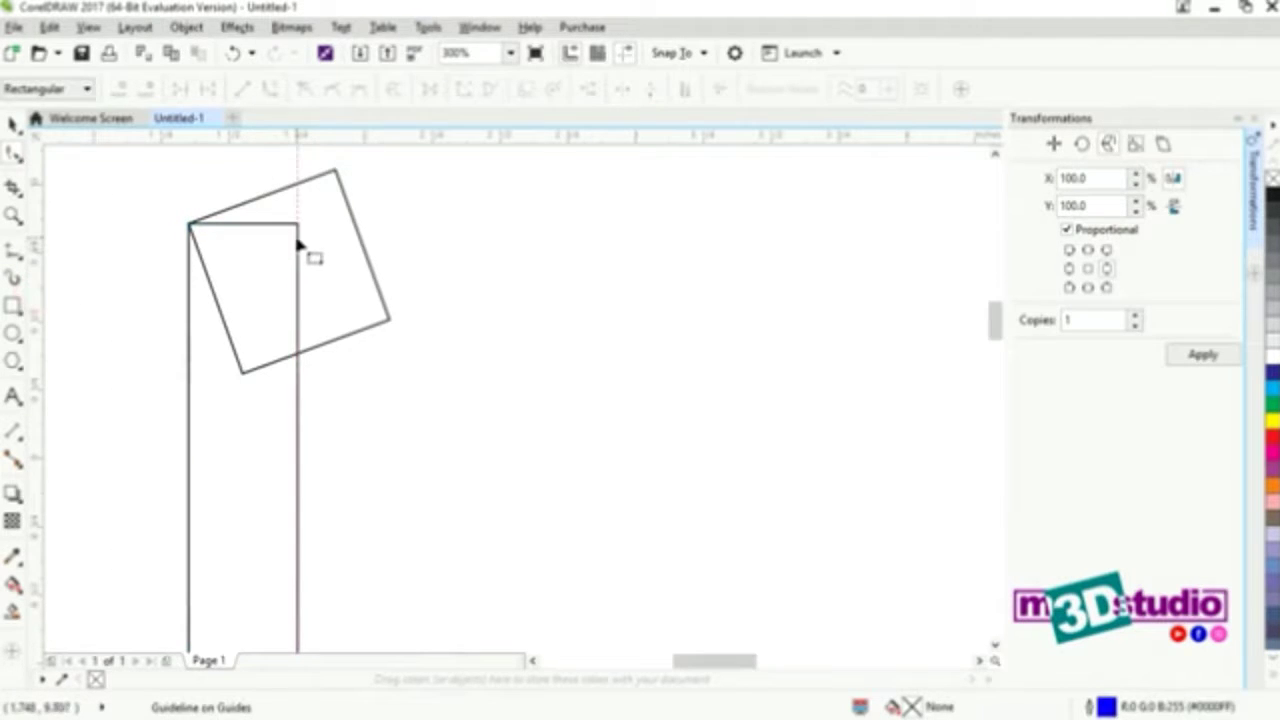
{"action": "left_click", "coordinate": [303, 243]}
{"action": "double_click", "coordinate": [299, 231]}
{"action": "left_click", "coordinate": [302, 232]}
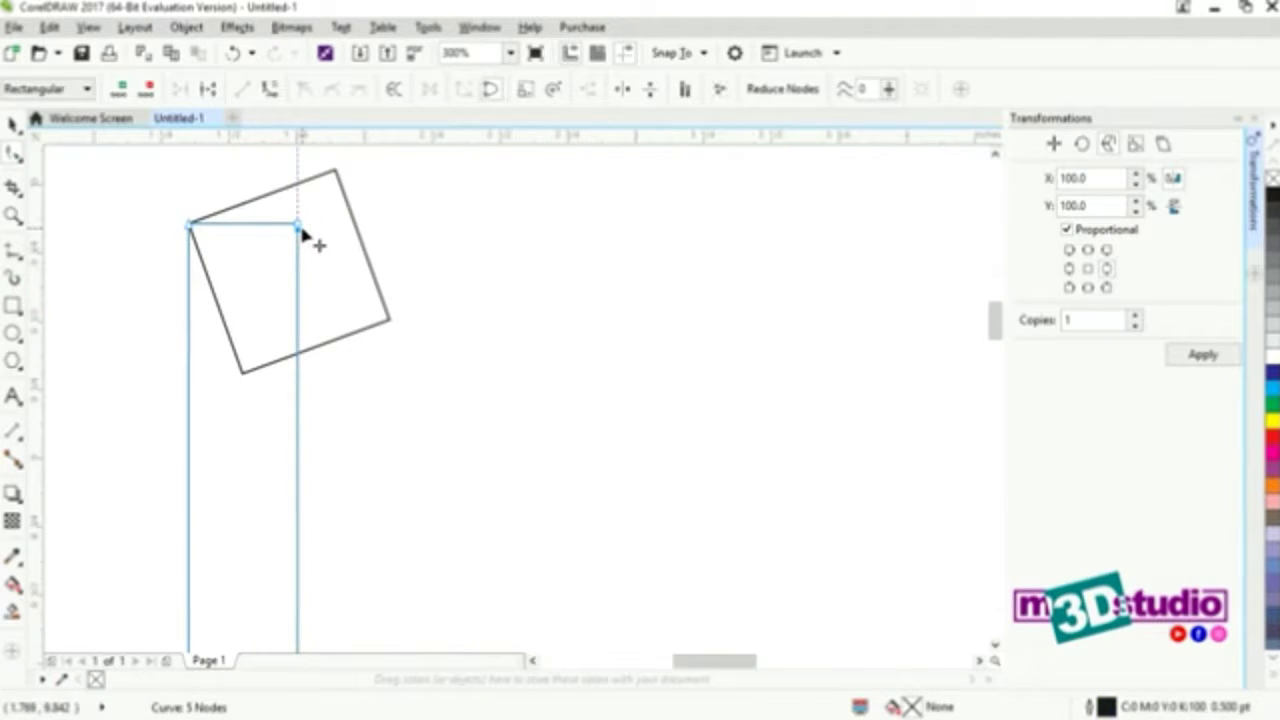
{"action": "key", "text": "Delete"}
{"action": "left_click_drag", "start_coordinate": [297, 231], "coordinate": [296, 185]}
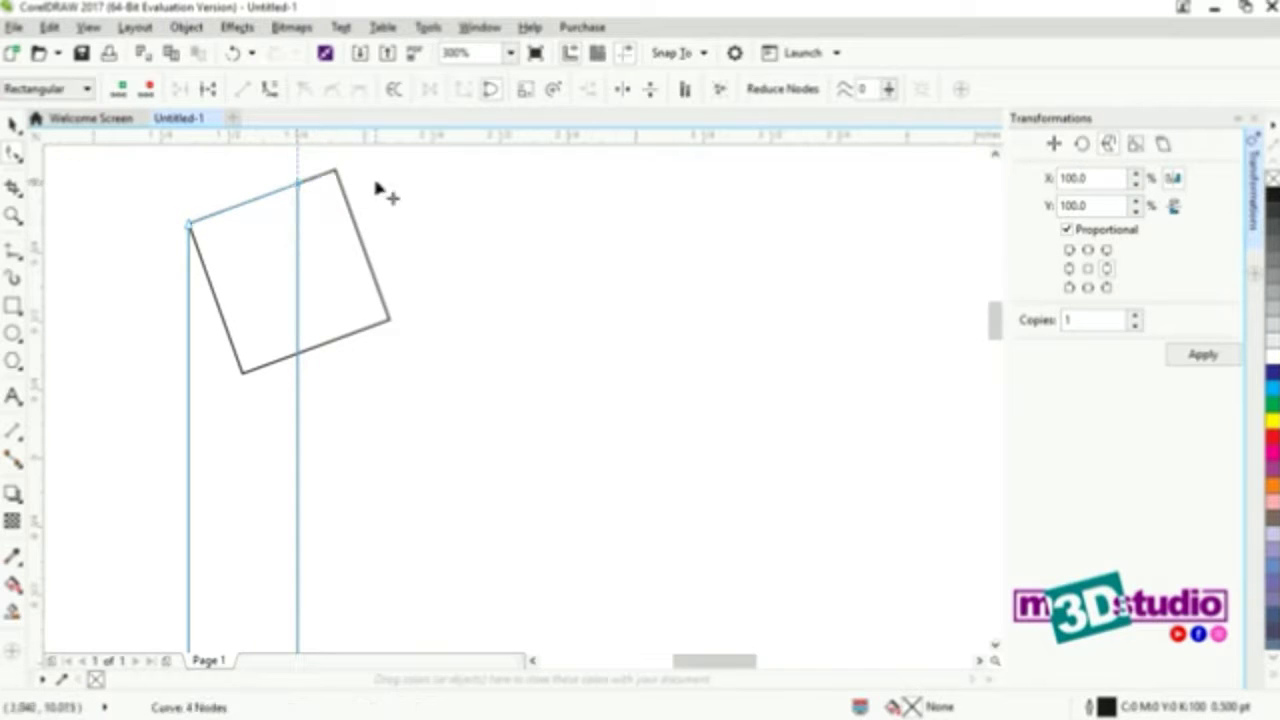
Delete the rotated square.
{"action": "left_click", "coordinate": [13, 124]}
{"action": "left_click", "coordinate": [322, 249]}
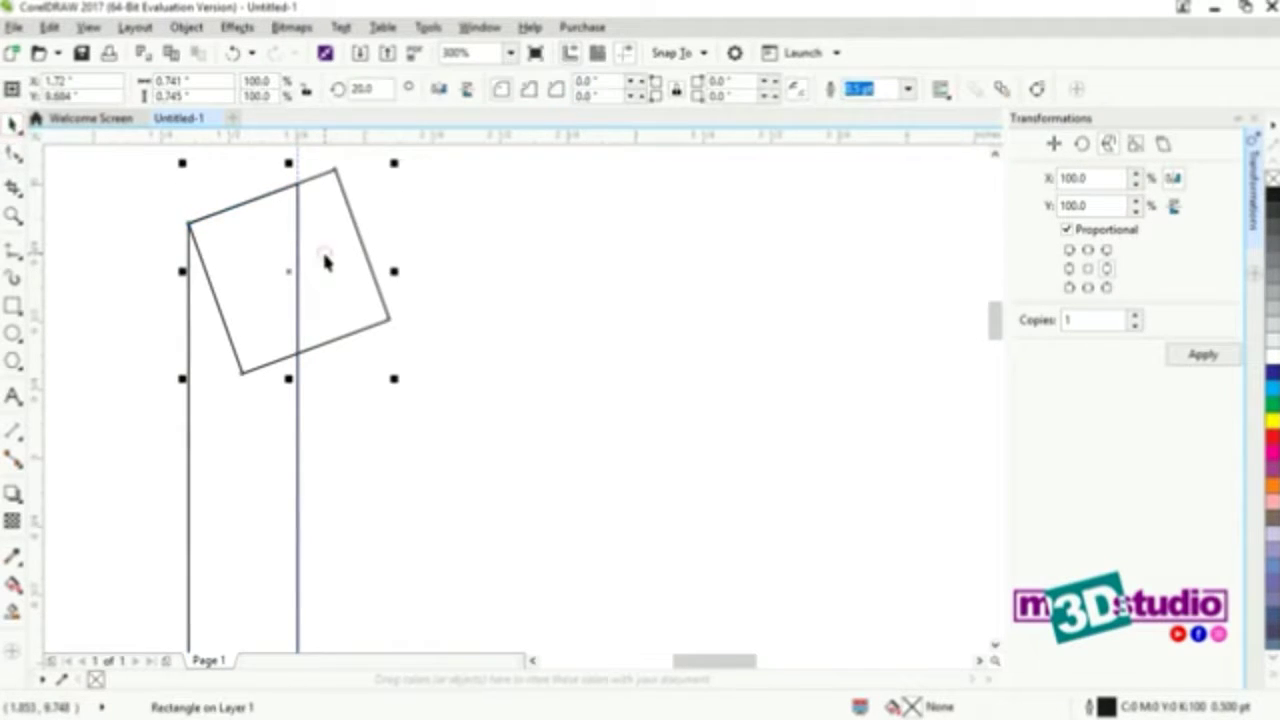
{"action": "key", "text": "Delete"}
Duplicate the slanted strip against its right side so the sloped tops align, and repeat the duplication for a third strip.
{"action": "scroll", "coordinate": [349, 251], "scroll_direction": "down", "scroll_amount": 3}
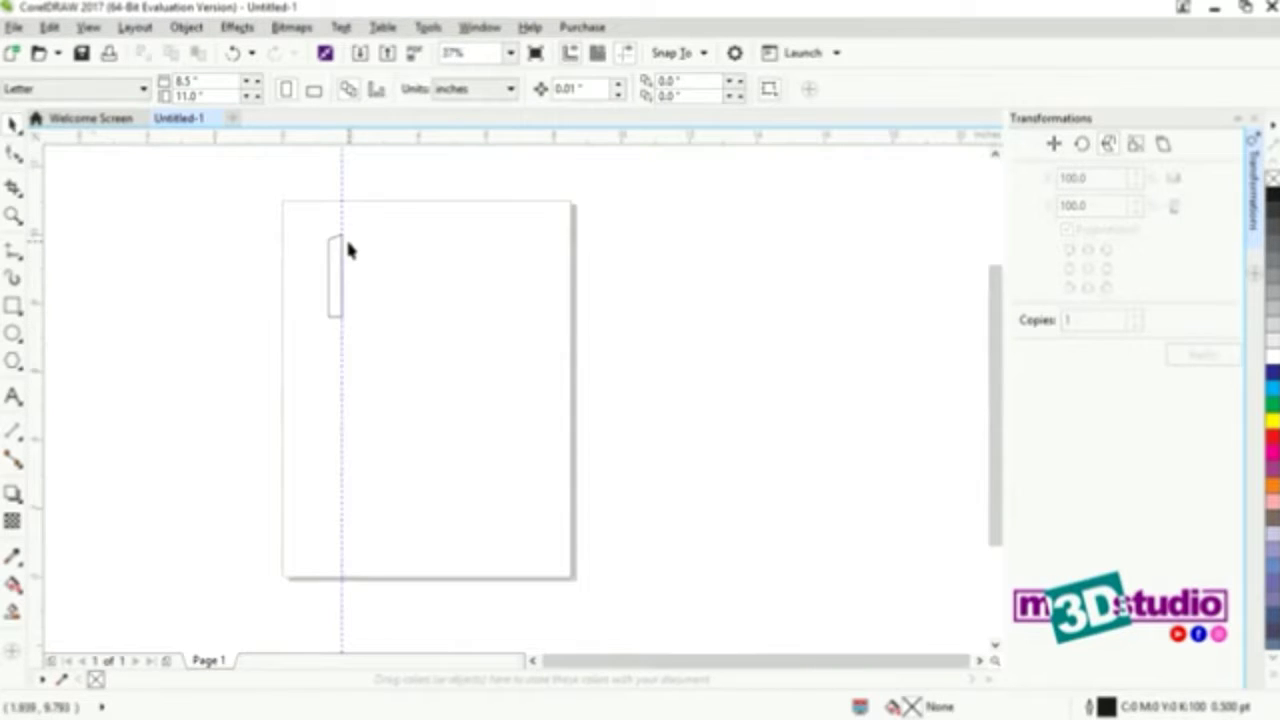
{"action": "scroll", "coordinate": [340, 246], "scroll_direction": "up", "scroll_amount": 2}
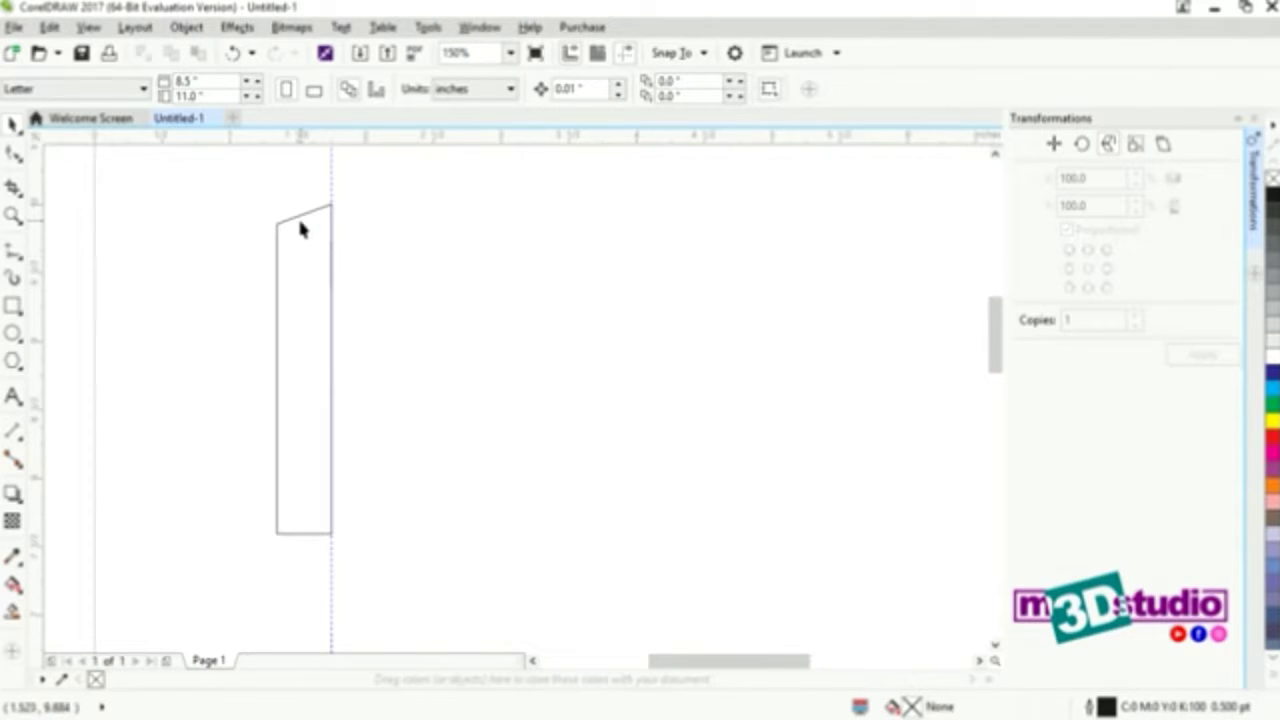
{"action": "left_click", "coordinate": [297, 215]}
{"action": "left_click_drag", "start_coordinate": [299, 221], "coordinate": [332, 204]}
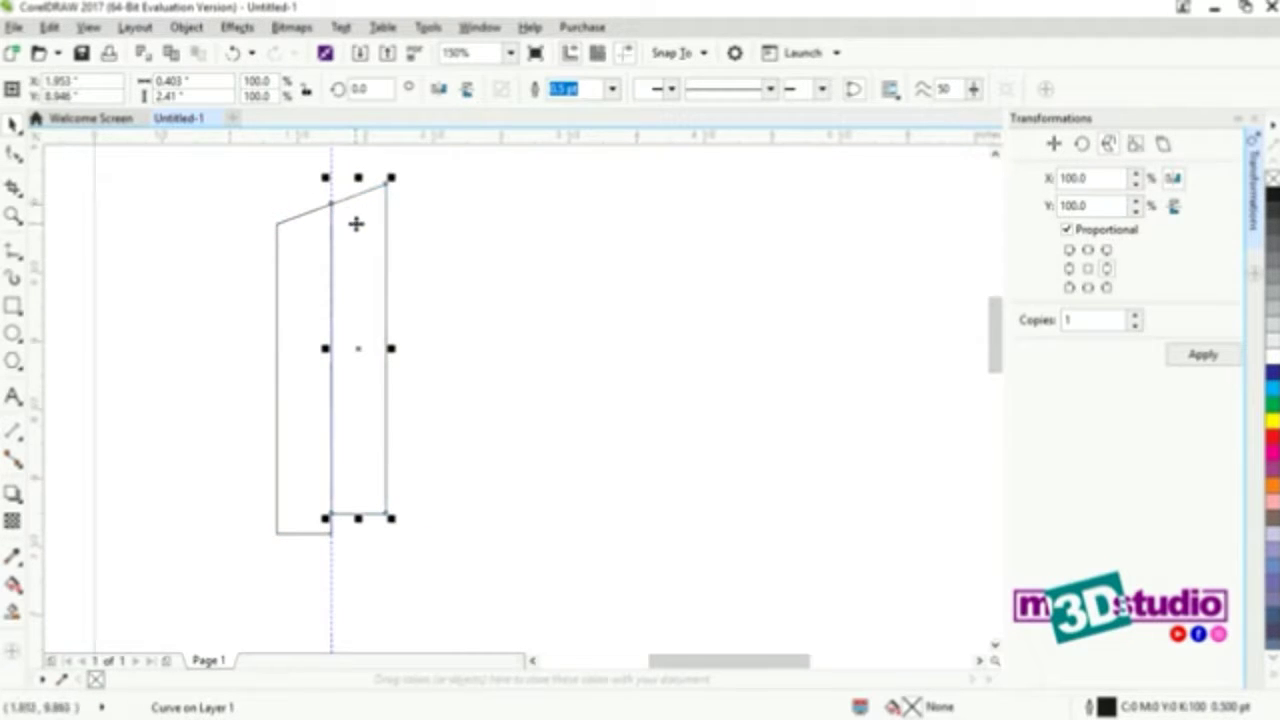
{"action": "key", "text": "ctrl+r"}
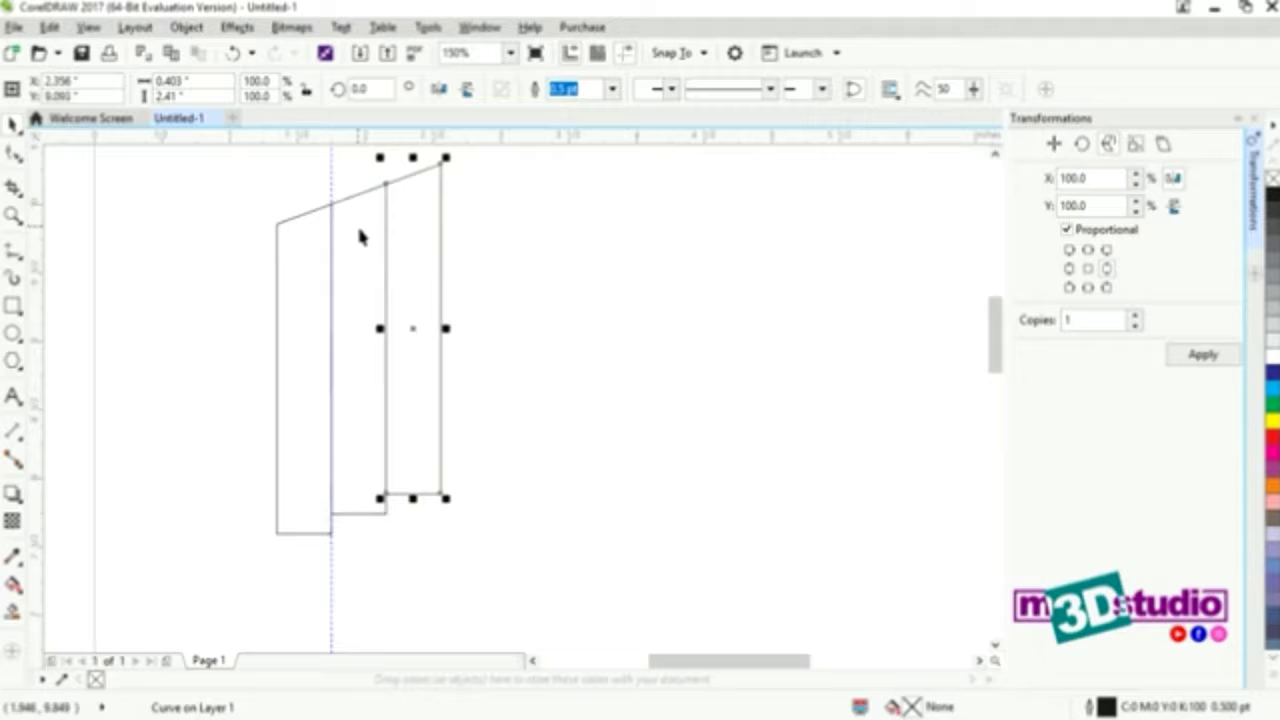
Rotate the third strip about its upper-left corner until its long edge lies along the sloped tops of the other strips.
{"action": "left_click", "coordinate": [414, 330]}
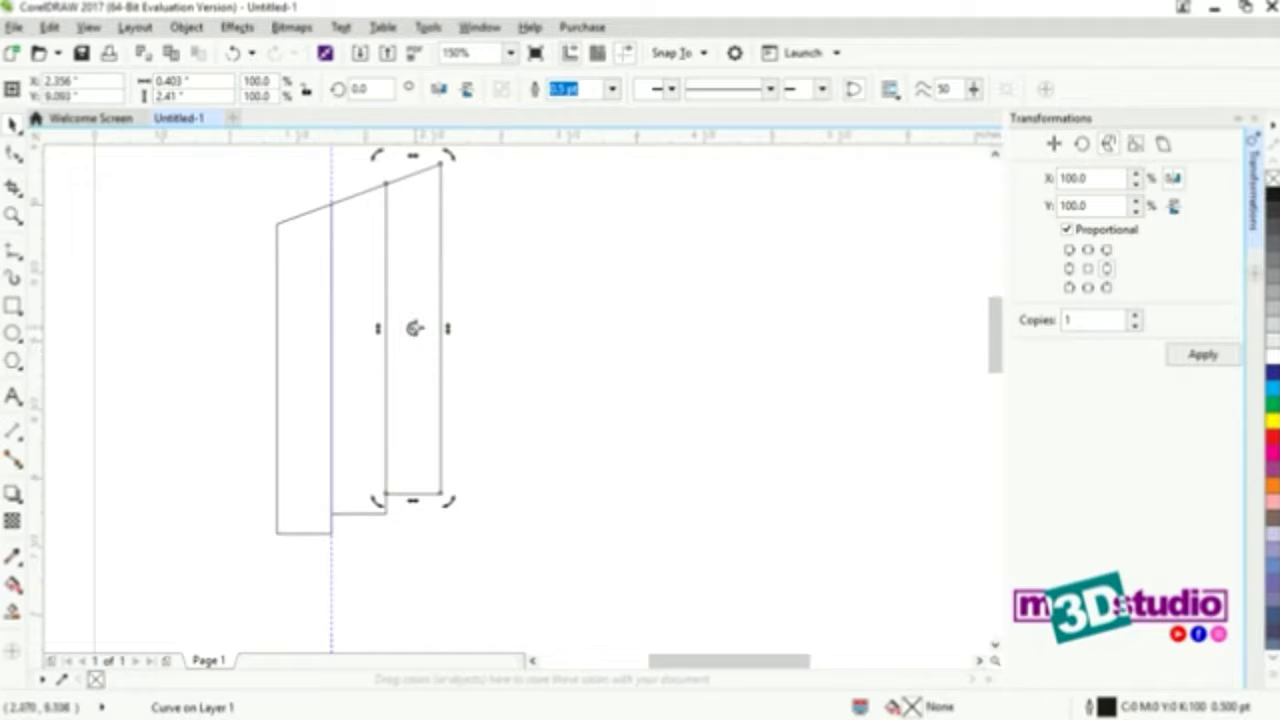
{"action": "left_click_drag", "start_coordinate": [414, 328], "coordinate": [386, 183]}
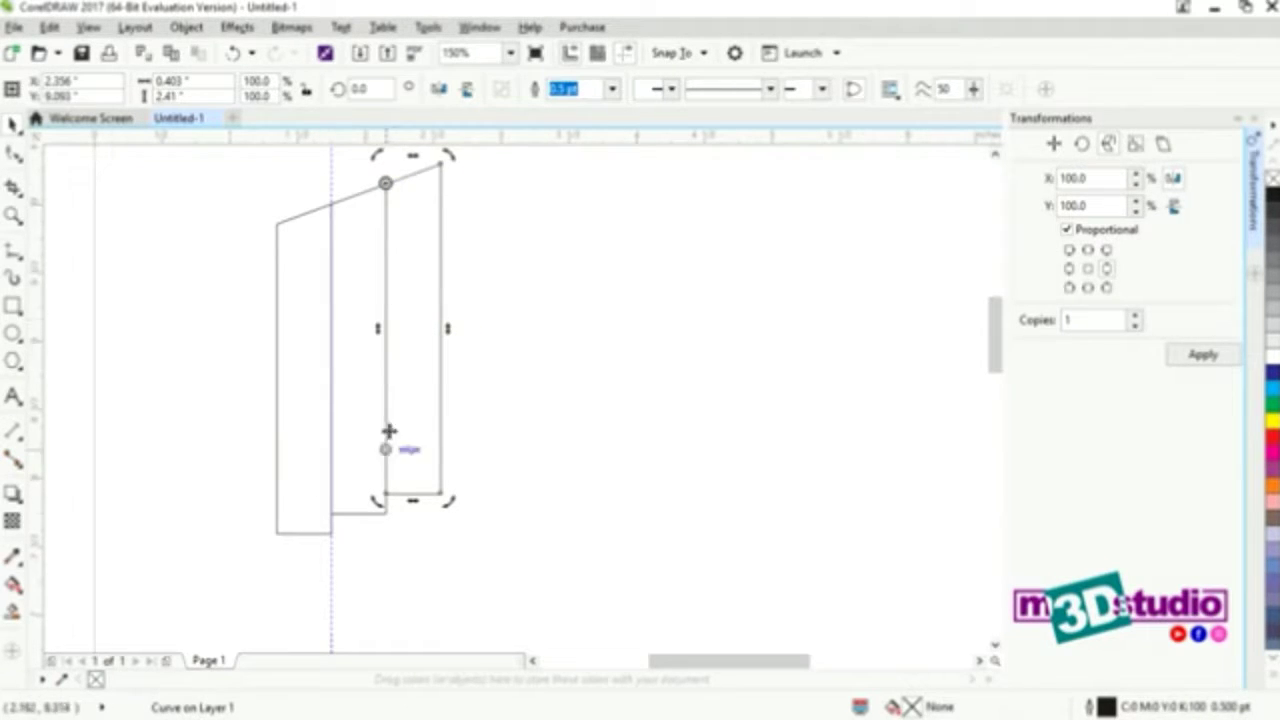
{"action": "mouse_move", "coordinate": [384, 497]}
{"action": "left_mouse_down"}
{"action": "mouse_move", "coordinate": [297, 349]}
{"action": "mouse_move", "coordinate": [273, 225]}
{"action": "left_mouse_up"}
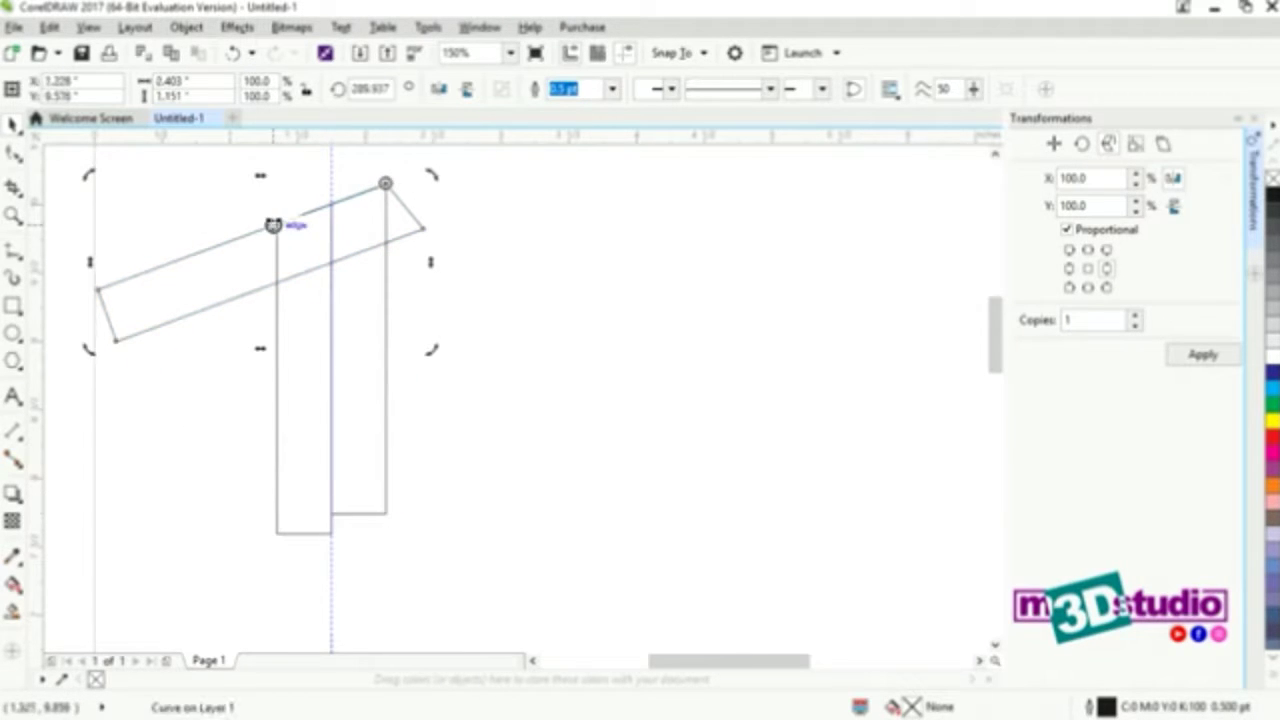
Shorten the second strip by moving its two bottom nodes up to the lower edge of the rotated strip.
{"action": "left_click", "coordinate": [515, 360]}
{"action": "left_click", "coordinate": [369, 358]}
{"action": "key", "text": "F10"}
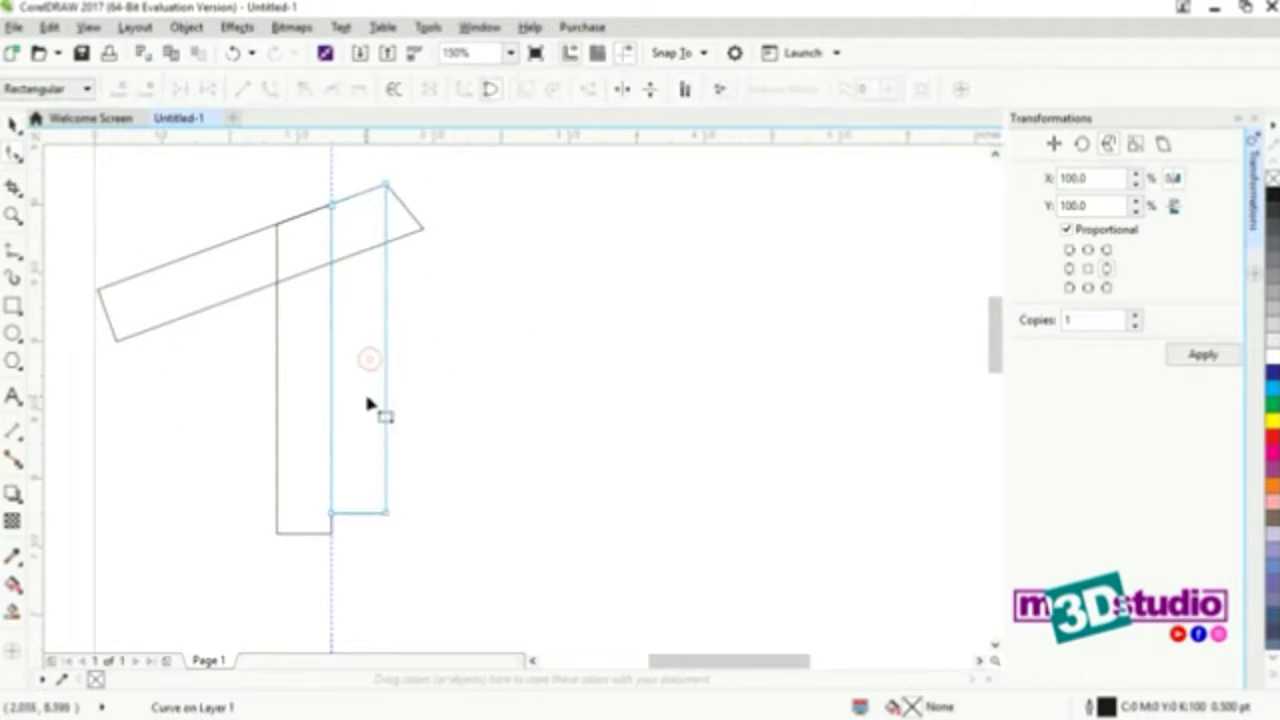
{"action": "left_click_drag", "start_coordinate": [318, 498], "coordinate": [337, 269]}
{"action": "scroll", "coordinate": [378, 238], "scroll_direction": "up", "scroll_amount": 4}
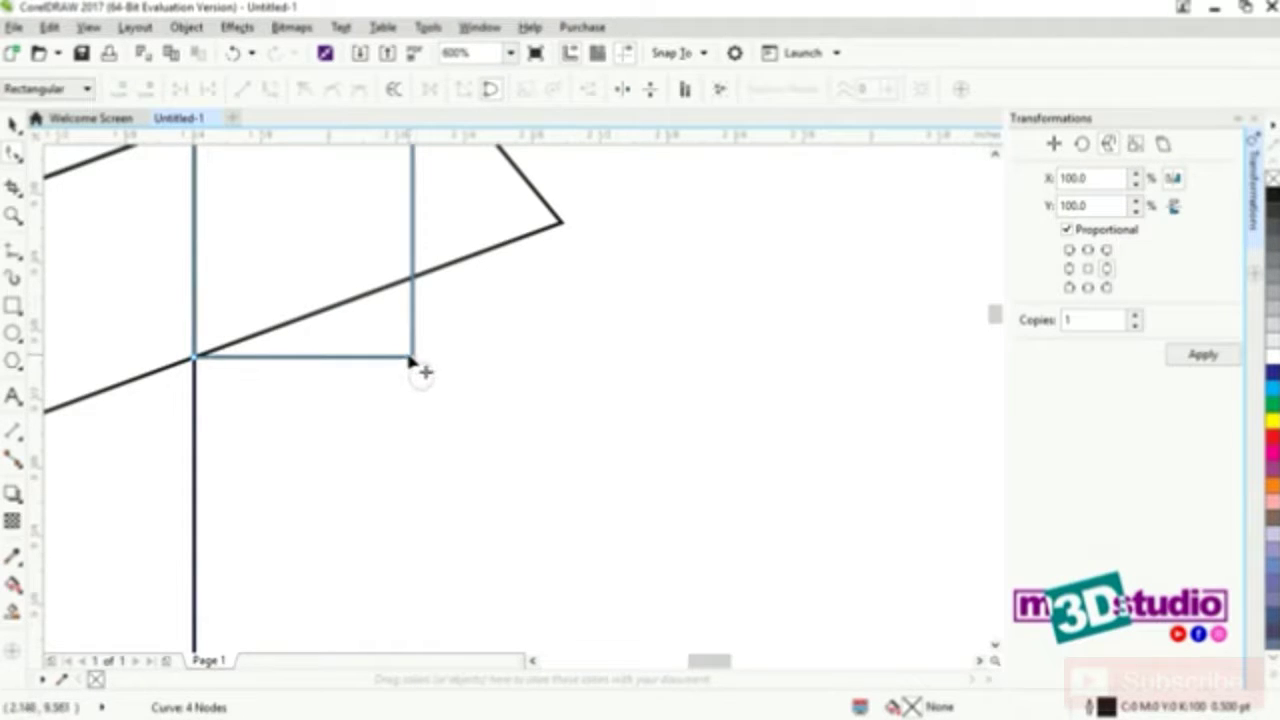
{"action": "left_click_drag", "start_coordinate": [415, 362], "coordinate": [416, 284]}
Delete the rotated strip.
{"action": "scroll", "coordinate": [462, 356], "scroll_direction": "down", "scroll_amount": 4}
{"action": "left_click", "coordinate": [13, 122]}
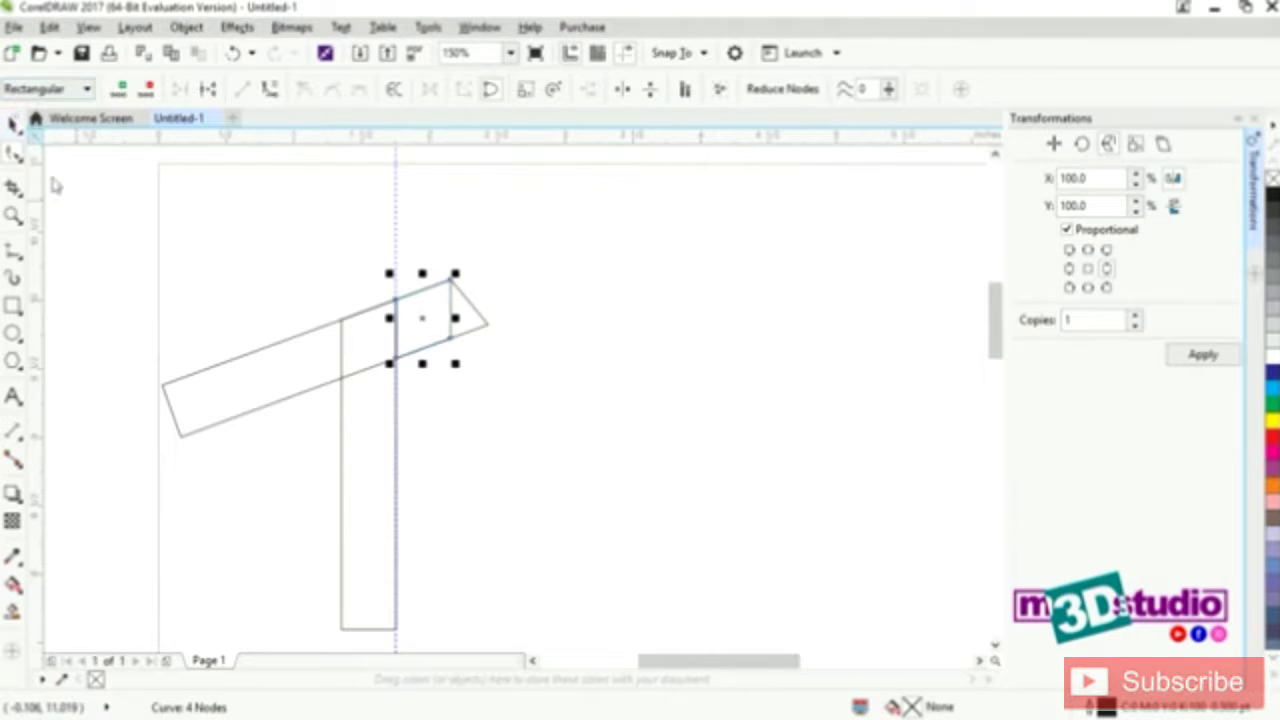
{"action": "left_click", "coordinate": [272, 298]}
{"action": "left_click", "coordinate": [306, 341]}
{"action": "key", "text": "Delete"}
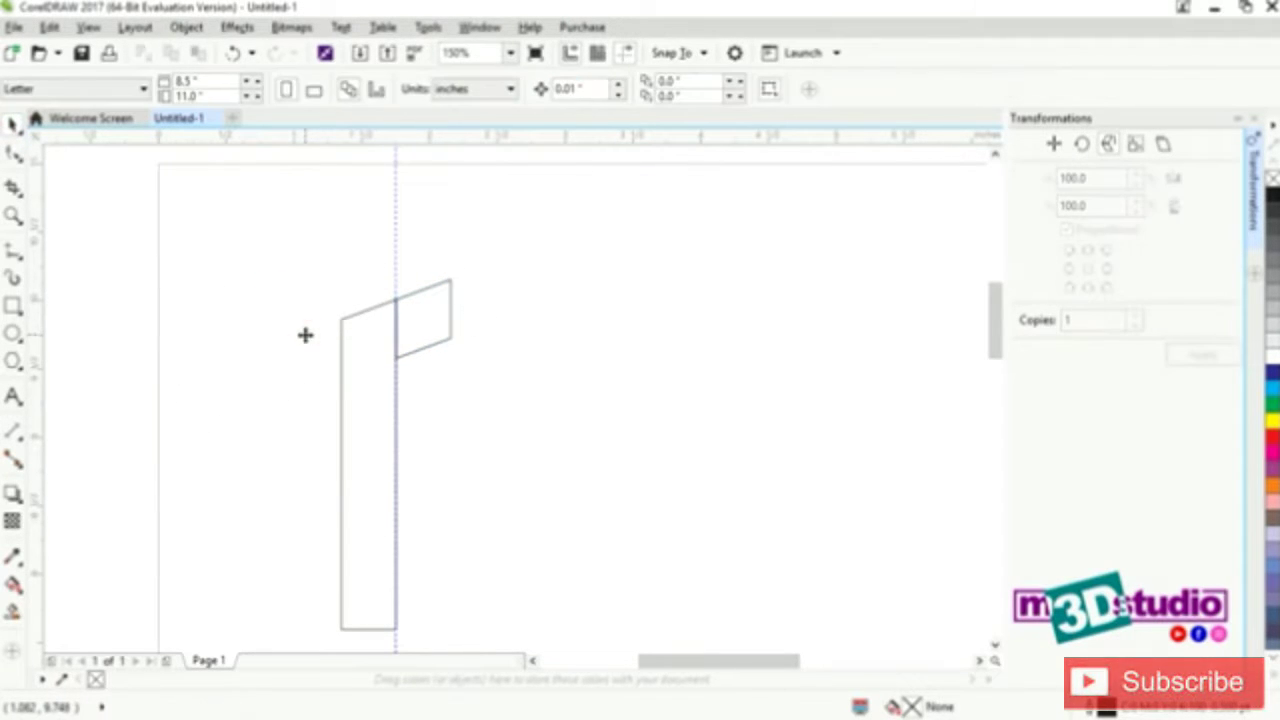
Weld the tall strip and the short slanted piece into one shape.
{"action": "scroll", "coordinate": [477, 365], "scroll_direction": "down", "scroll_amount": 2}
{"action": "left_click_drag", "start_coordinate": [341, 320], "coordinate": [497, 516]}
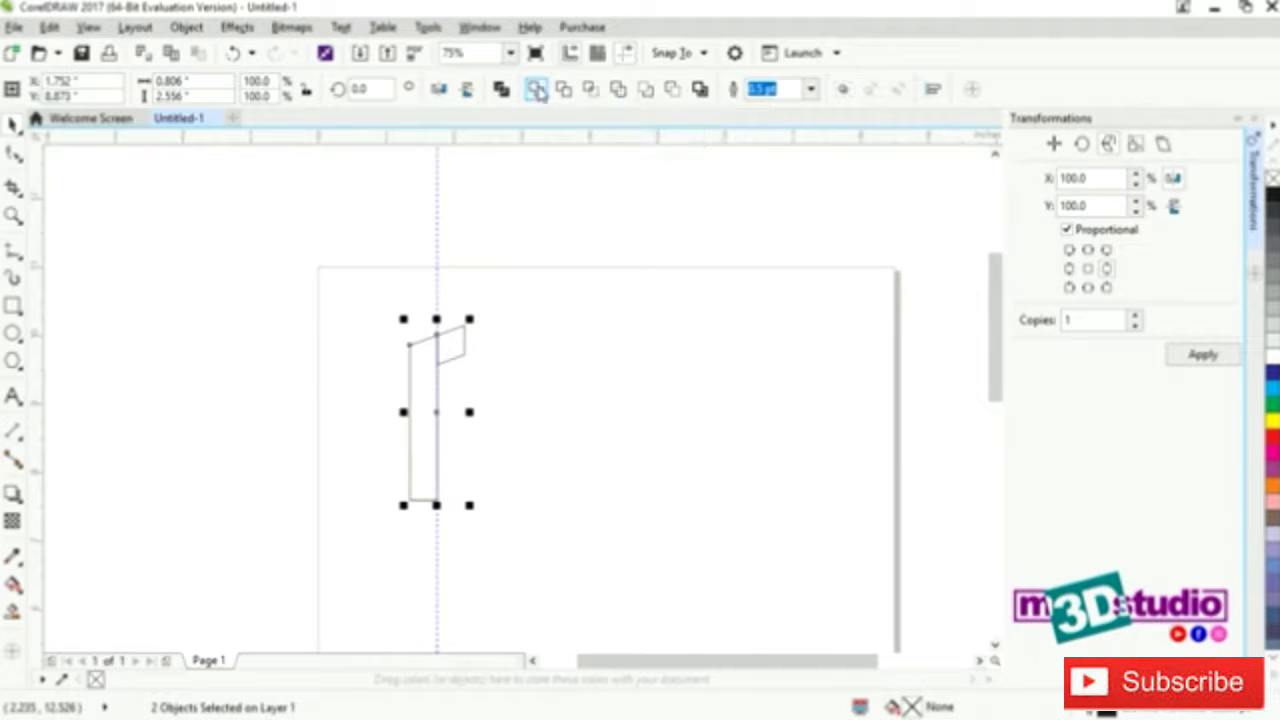
{"action": "left_click", "coordinate": [537, 90]}
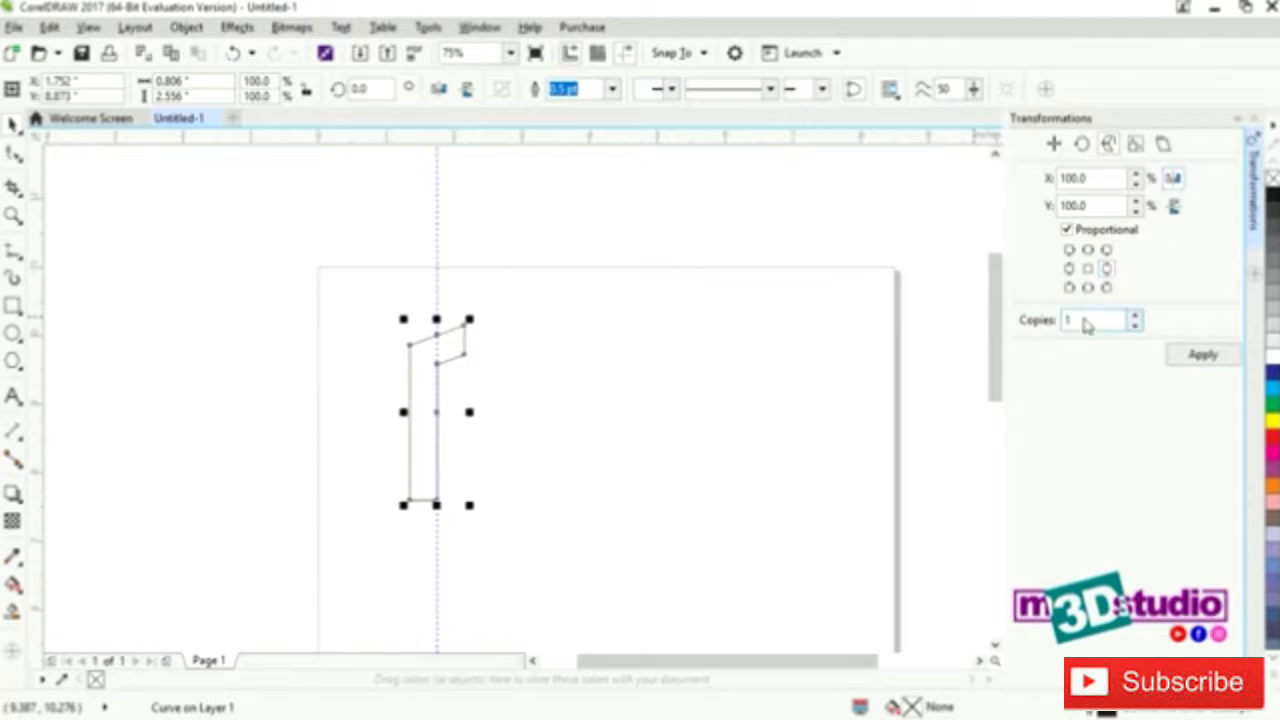
Create one horizontally mirrored copy on the shape's right side and weld both halves into a pointed arch.
{"action": "left_click", "coordinate": [1205, 358]}
{"action": "left_click_drag", "start_coordinate": [600, 528], "coordinate": [372, 300]}
{"action": "left_click", "coordinate": [535, 89]}
Delete the vertical guideline.
{"action": "scroll", "coordinate": [514, 209], "scroll_direction": "down", "scroll_amount": 2}
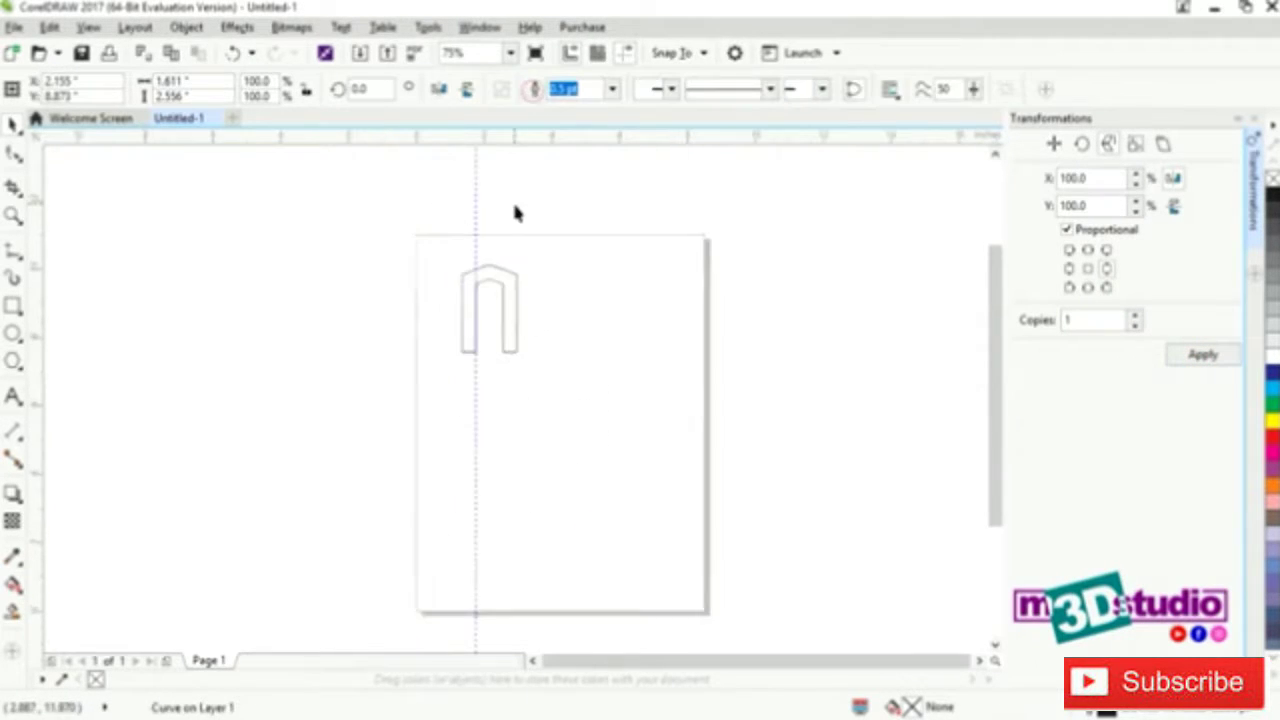
{"action": "left_click", "coordinate": [475, 216]}
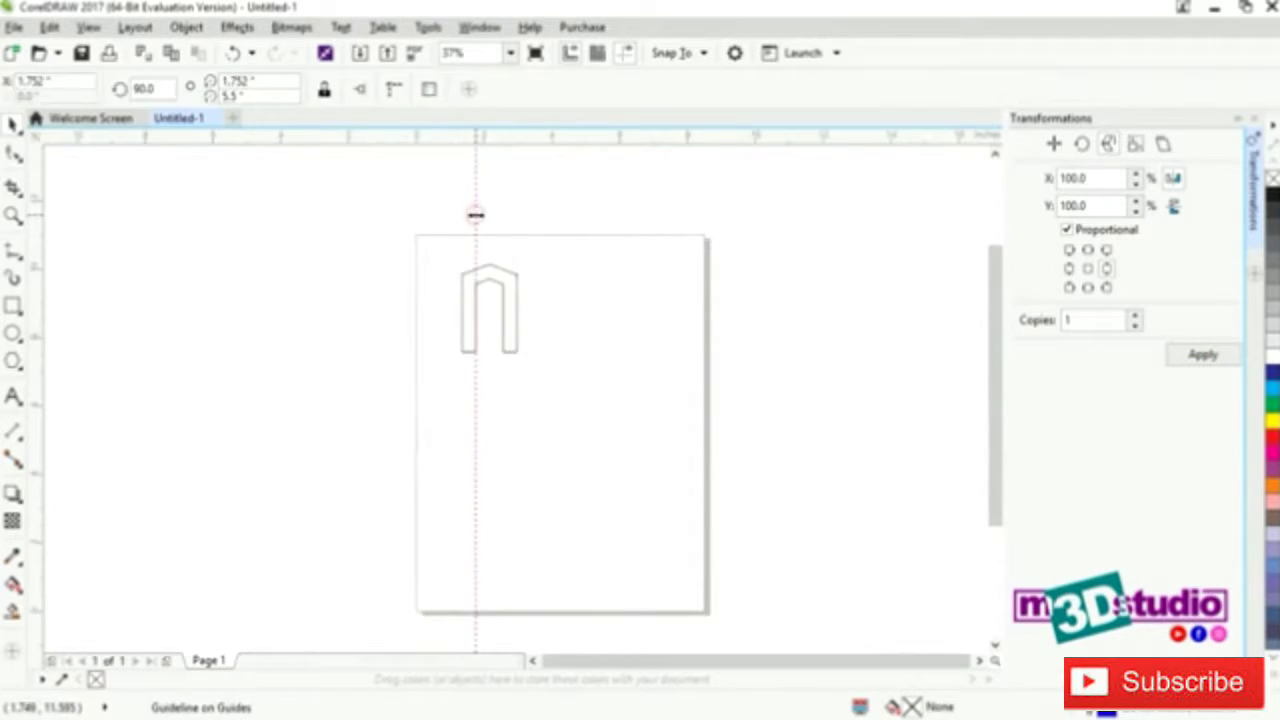
{"action": "key", "text": "Delete"}
Create one vertically mirrored copy of the arch directly below it, anchored at its bottom centre.
{"action": "left_click", "coordinate": [515, 290]}
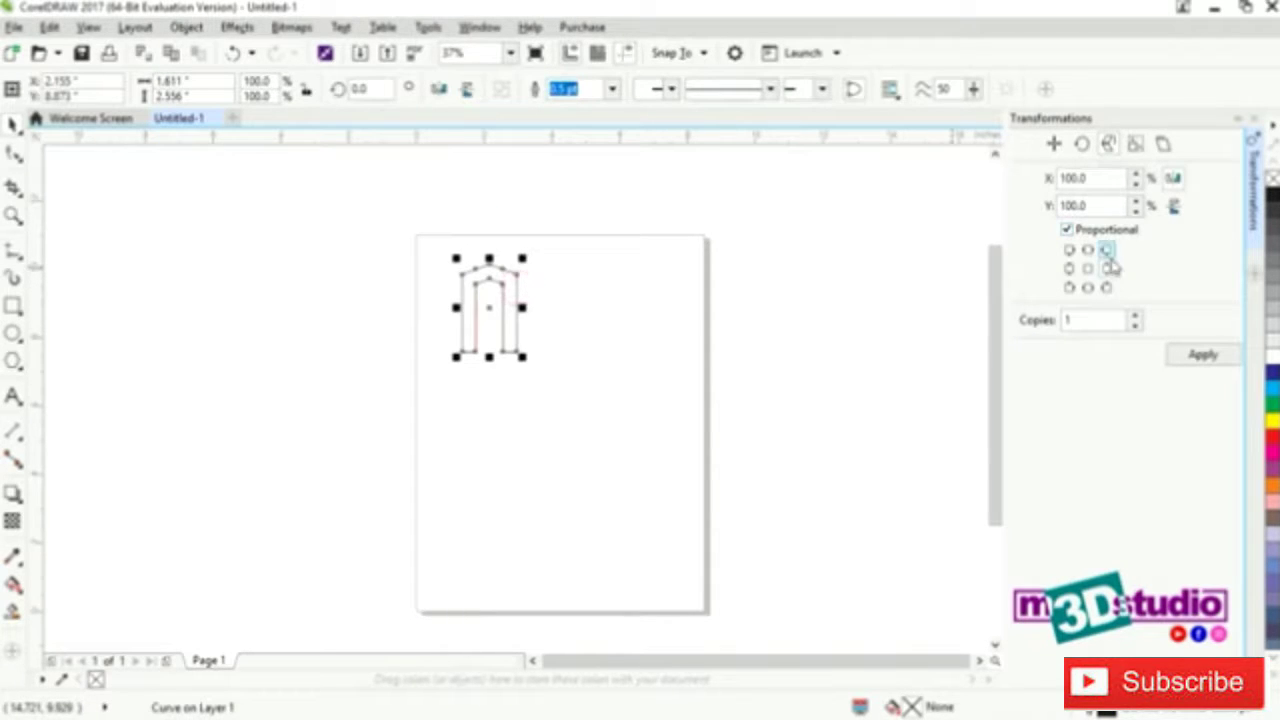
{"action": "left_click", "coordinate": [1088, 289]}
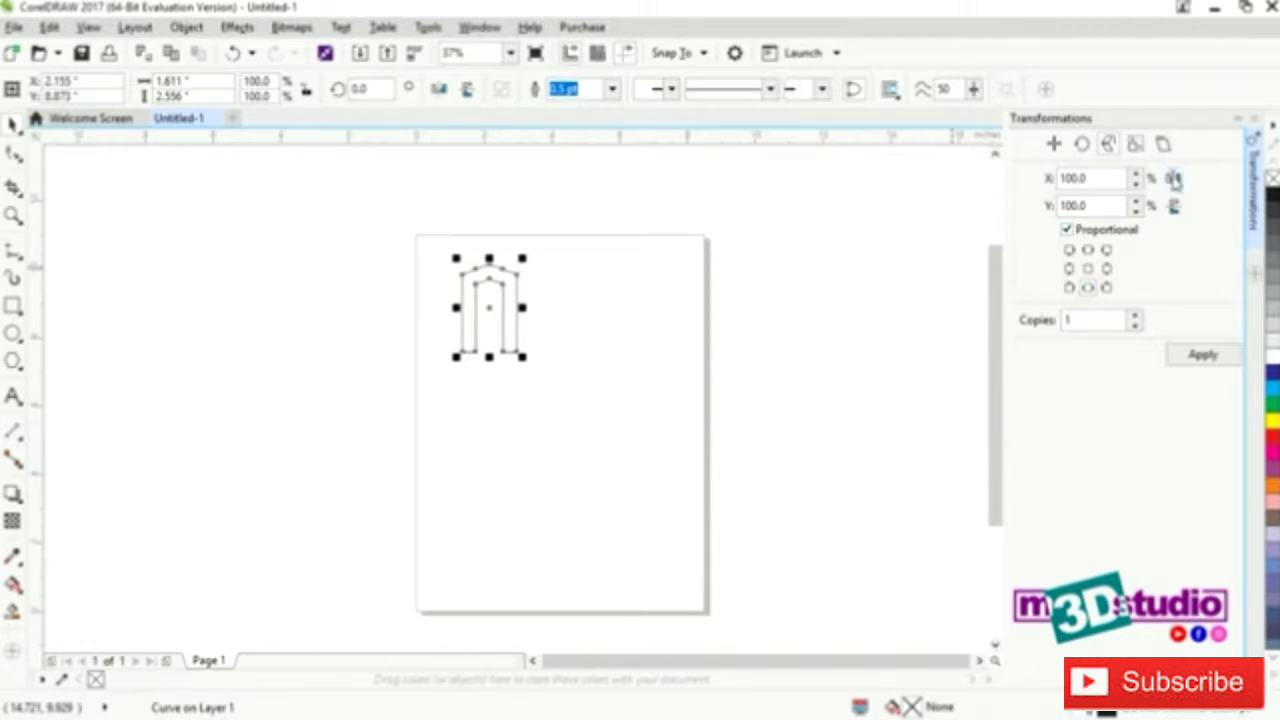
{"action": "left_click", "coordinate": [1174, 206]}
{"action": "left_click", "coordinate": [1190, 357]}
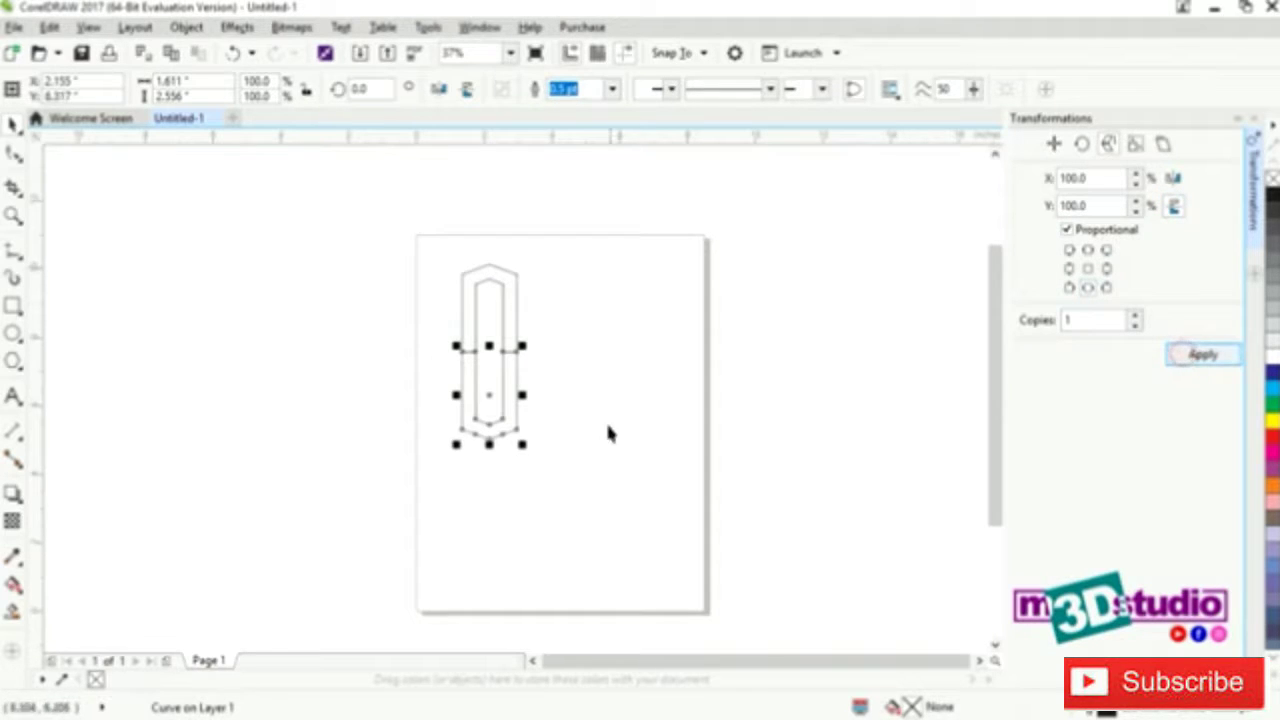
Weld the upper and lower arches into one elongated hexagonal frame and switch it to rotation mode.
{"action": "left_click_drag", "start_coordinate": [567, 483], "coordinate": [433, 247]}
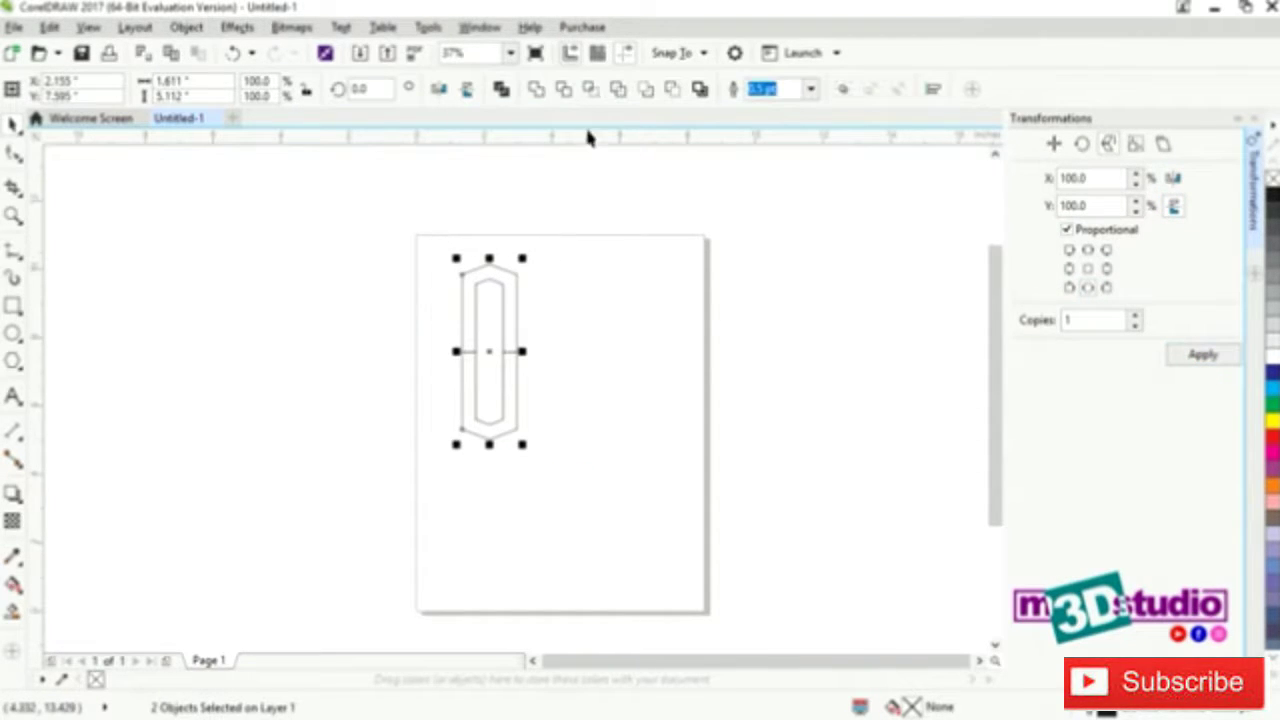
{"action": "left_click", "coordinate": [543, 89]}
{"action": "left_click", "coordinate": [551, 403]}
{"action": "scroll", "coordinate": [506, 349], "scroll_direction": "up", "scroll_amount": 2}
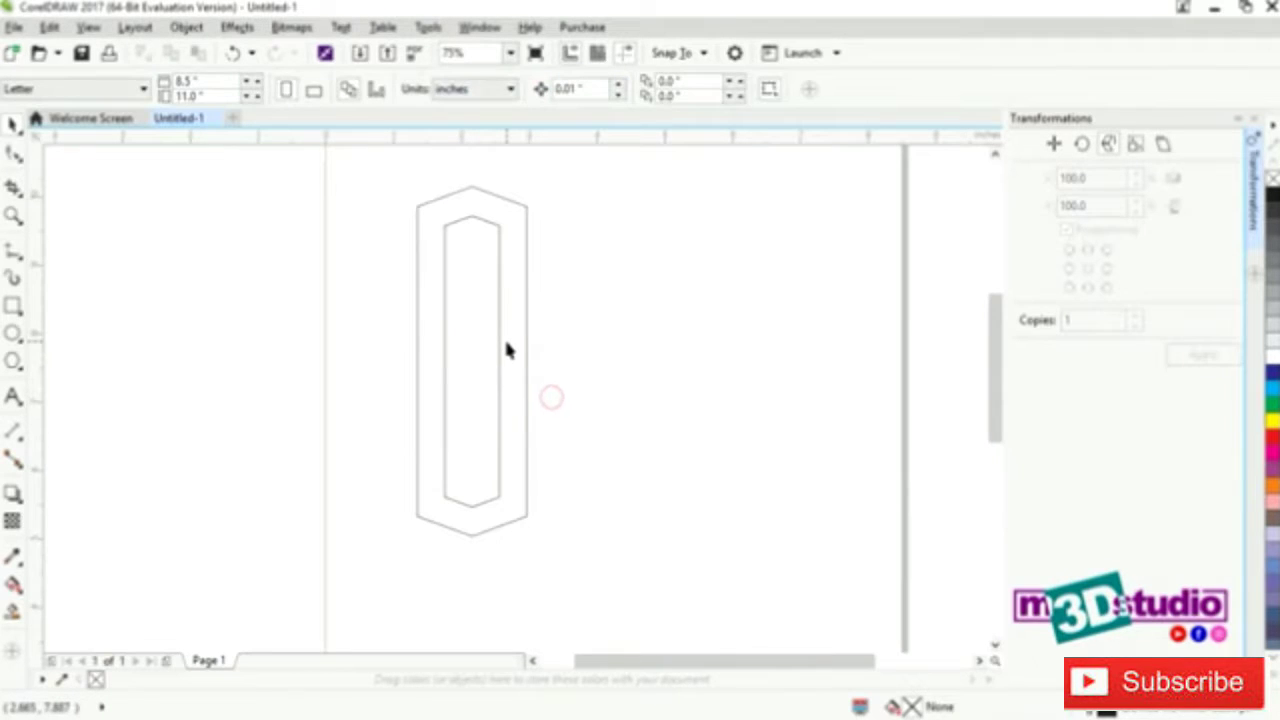
{"action": "left_click", "coordinate": [506, 349]}
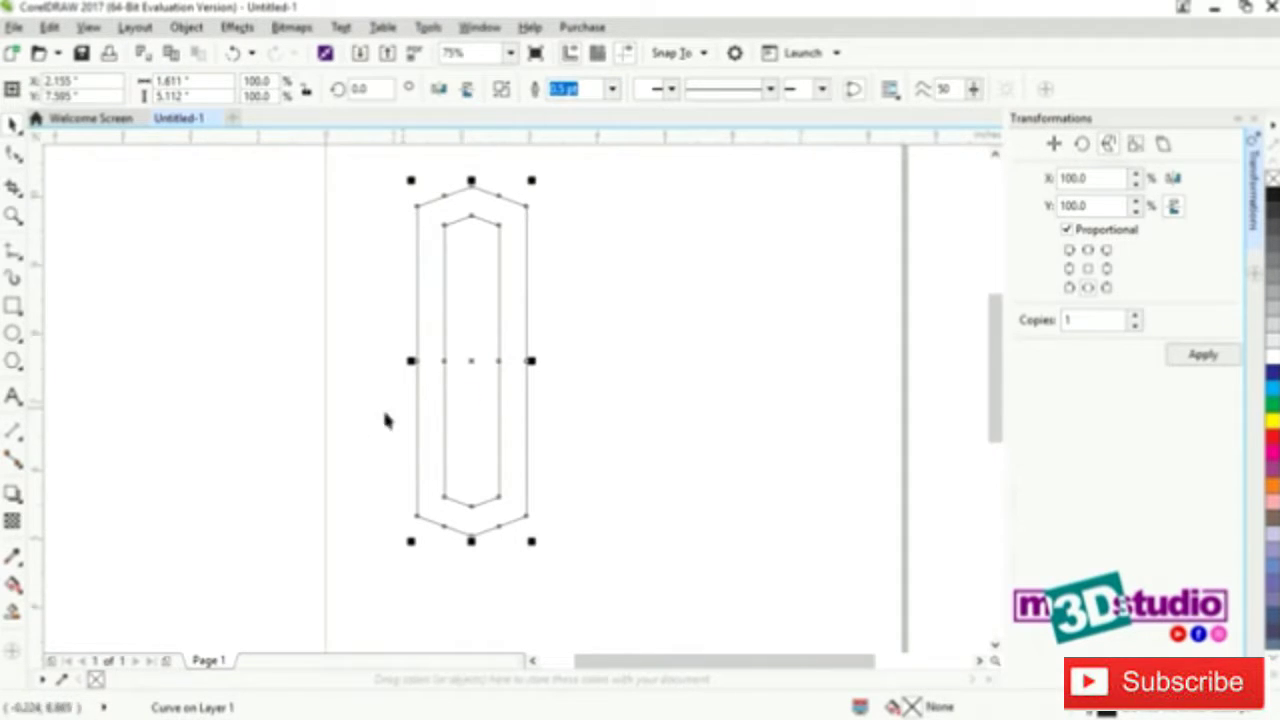
{"action": "left_click", "coordinate": [471, 363]}
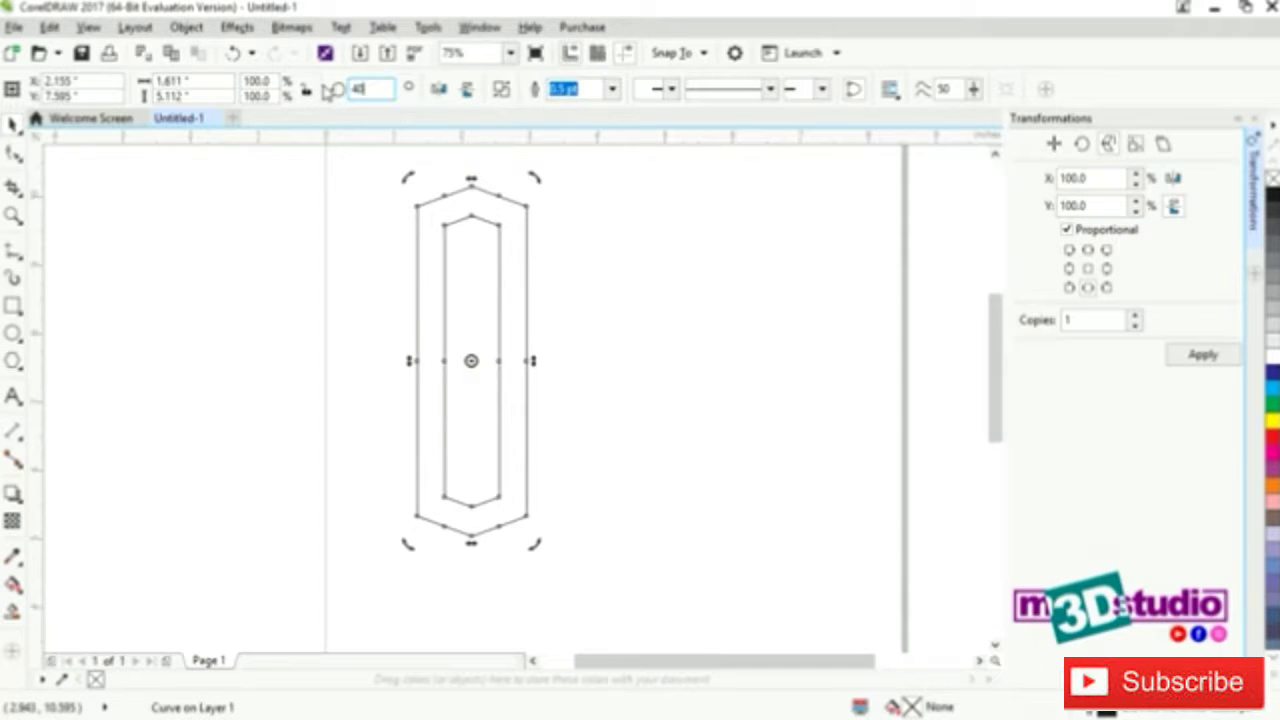
Try rotating the elongated hexagonal frame by an exact angle value and undo each attempt.
{"action": "key", "text": "Return"}
{"action": "key", "text": "ctrl+z"}
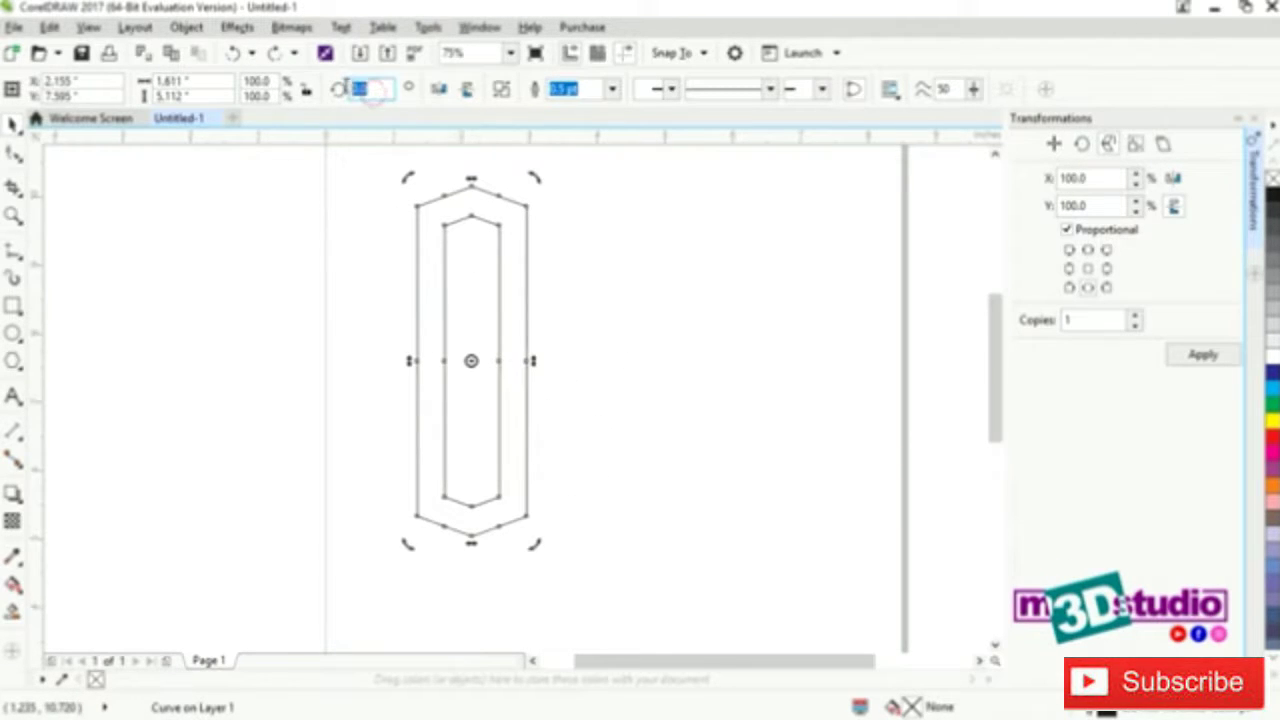
{"action": "type", "text": "1"}
{"action": "type", "text": "0"}
{"action": "key", "text": "Return"}
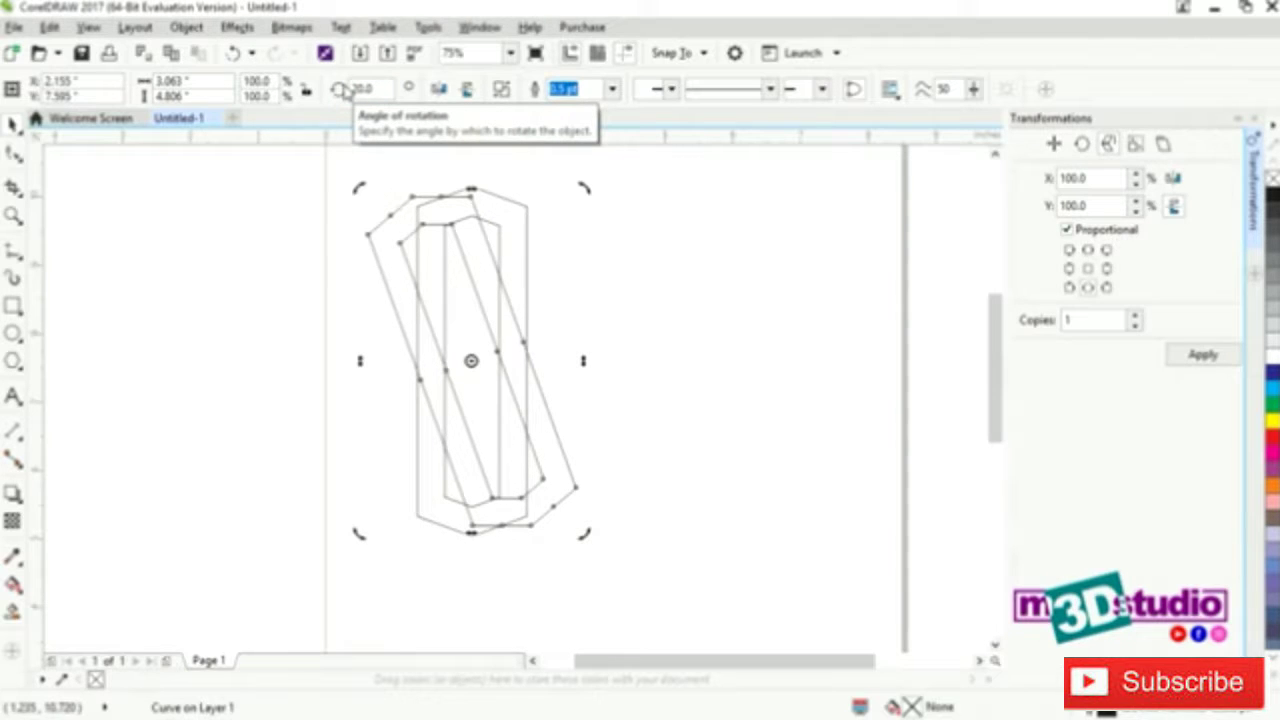
{"action": "left_click", "coordinate": [453, 320]}
{"action": "key", "text": "ctrl+z"}
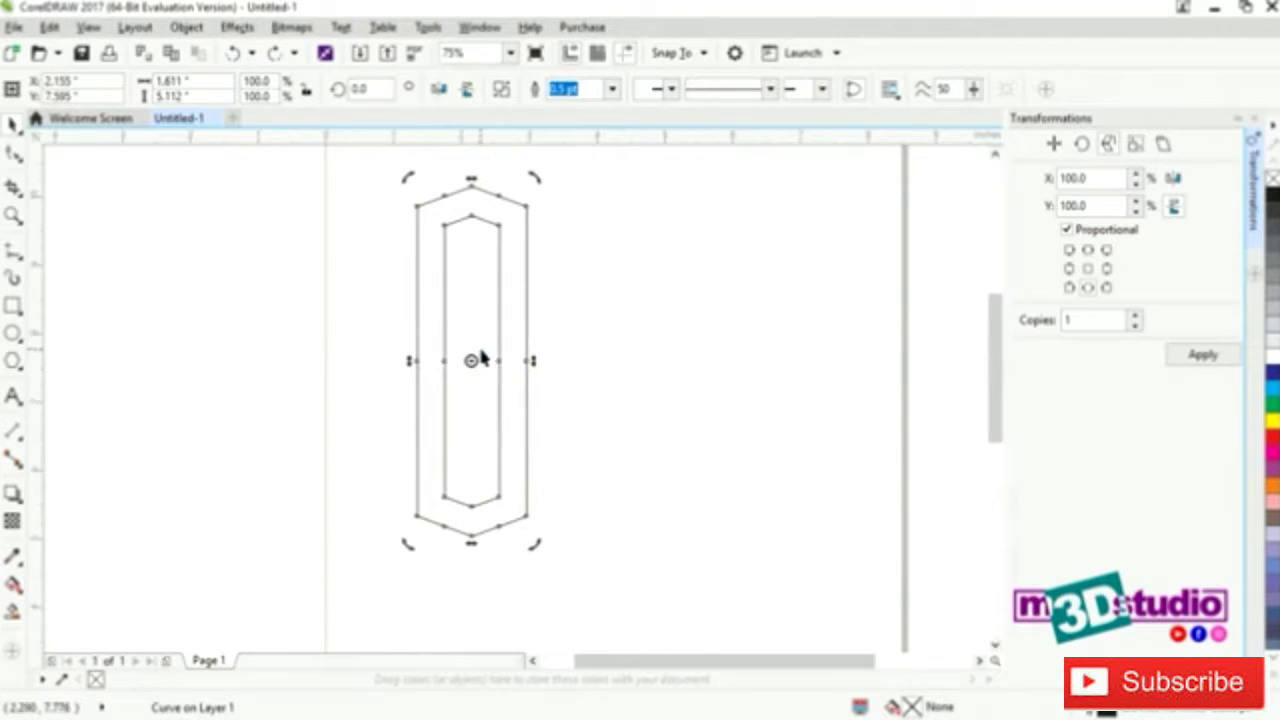
Create a copy of the frame rotated to 315° about its center and repeat it twice, forming four crossing frames.
{"action": "left_click_drag", "start_coordinate": [531, 200], "coordinate": [640, 287]}
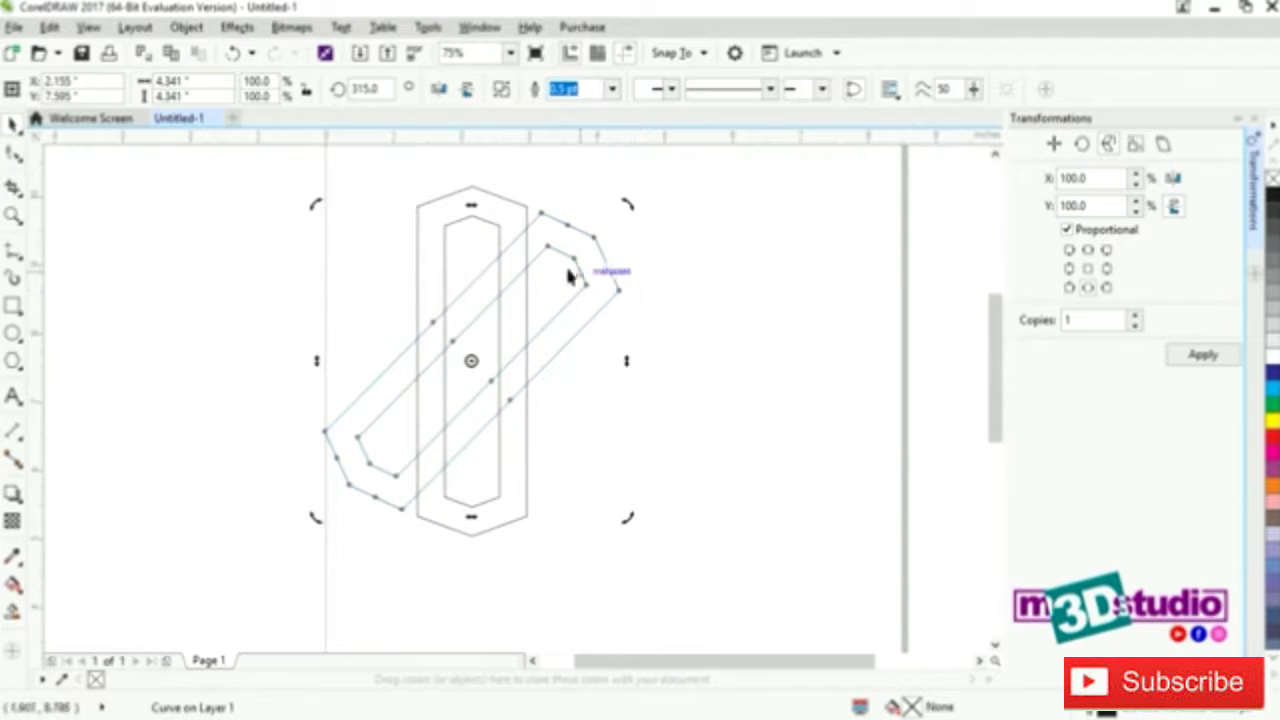
{"action": "key", "text": "ctrl+r"}
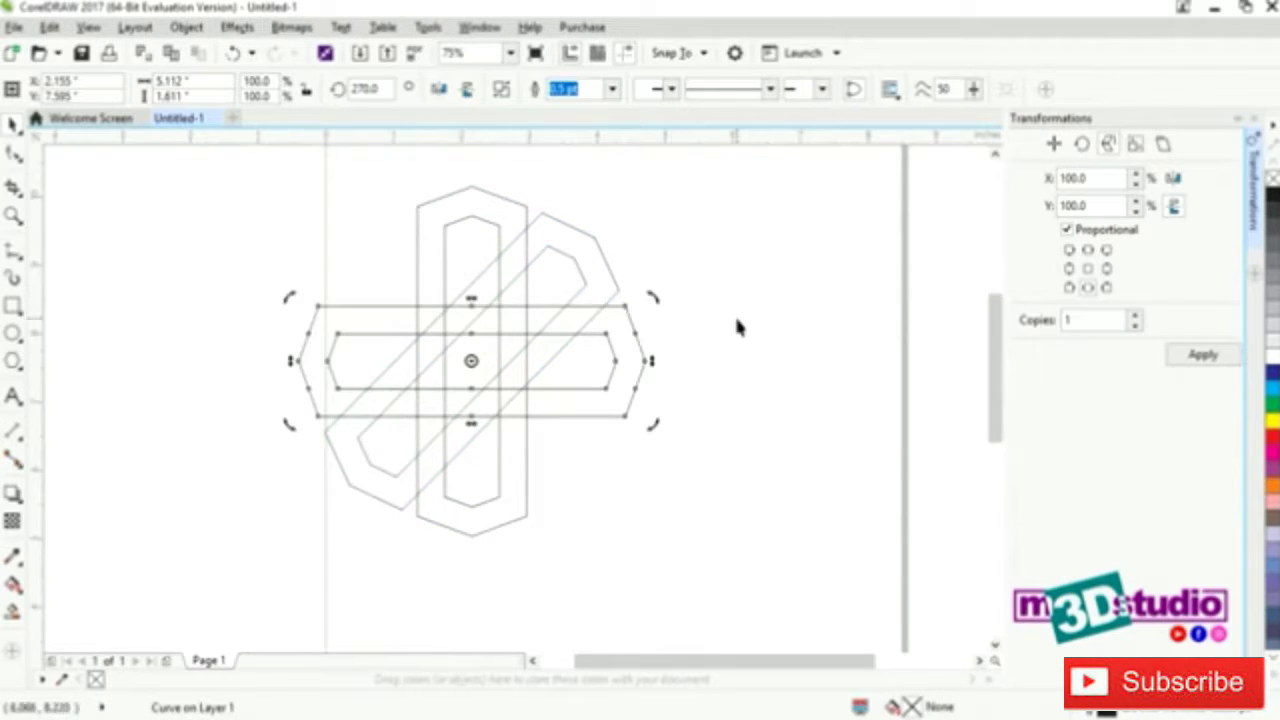
{"action": "key", "text": "ctrl+r"}
{"action": "left_click", "coordinate": [686, 347]}
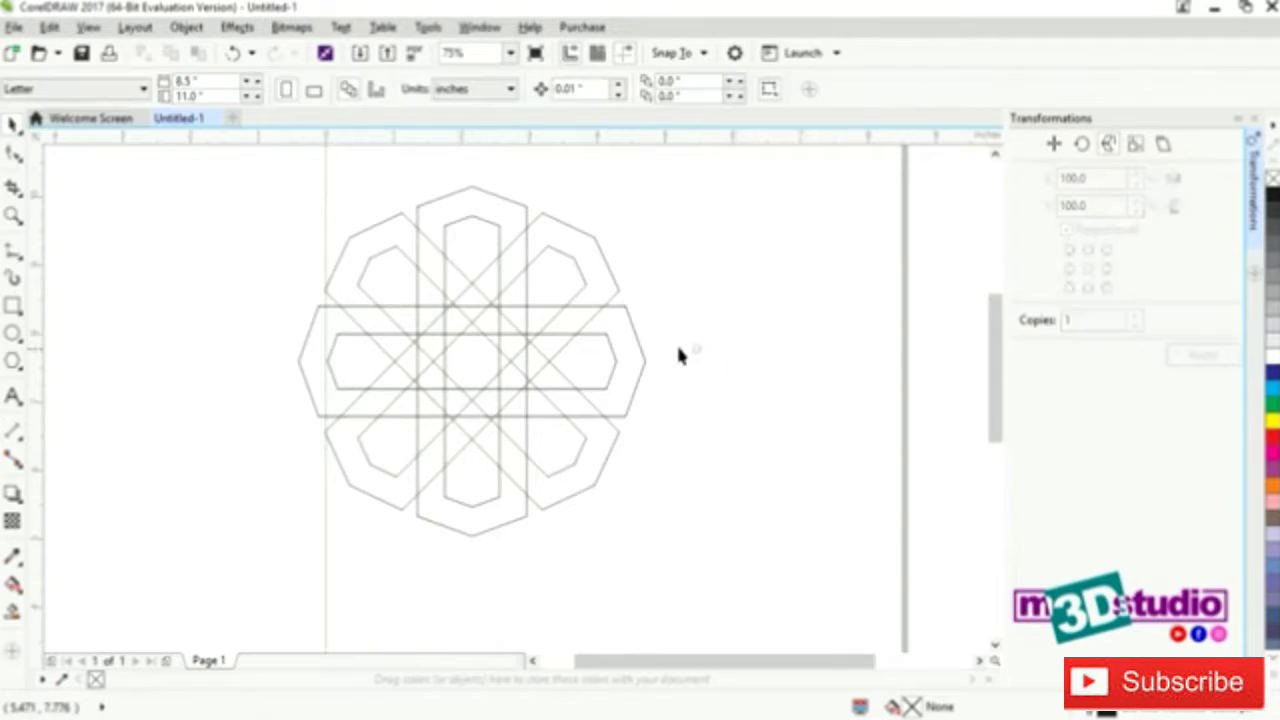
Select all four crossing frames and weld them into a single eight-lobed rosette.
{"action": "scroll", "coordinate": [505, 358], "scroll_direction": "up", "scroll_amount": 2}
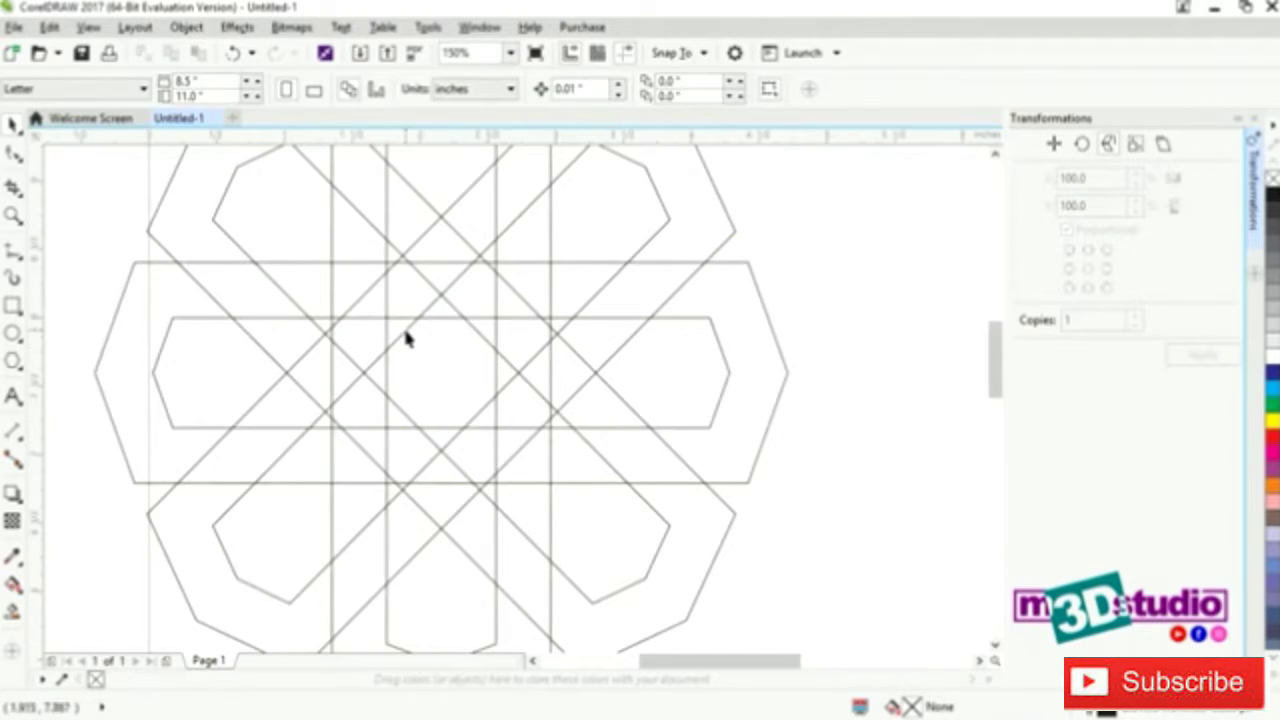
{"action": "scroll", "coordinate": [459, 335], "scroll_direction": "down", "scroll_amount": 2}
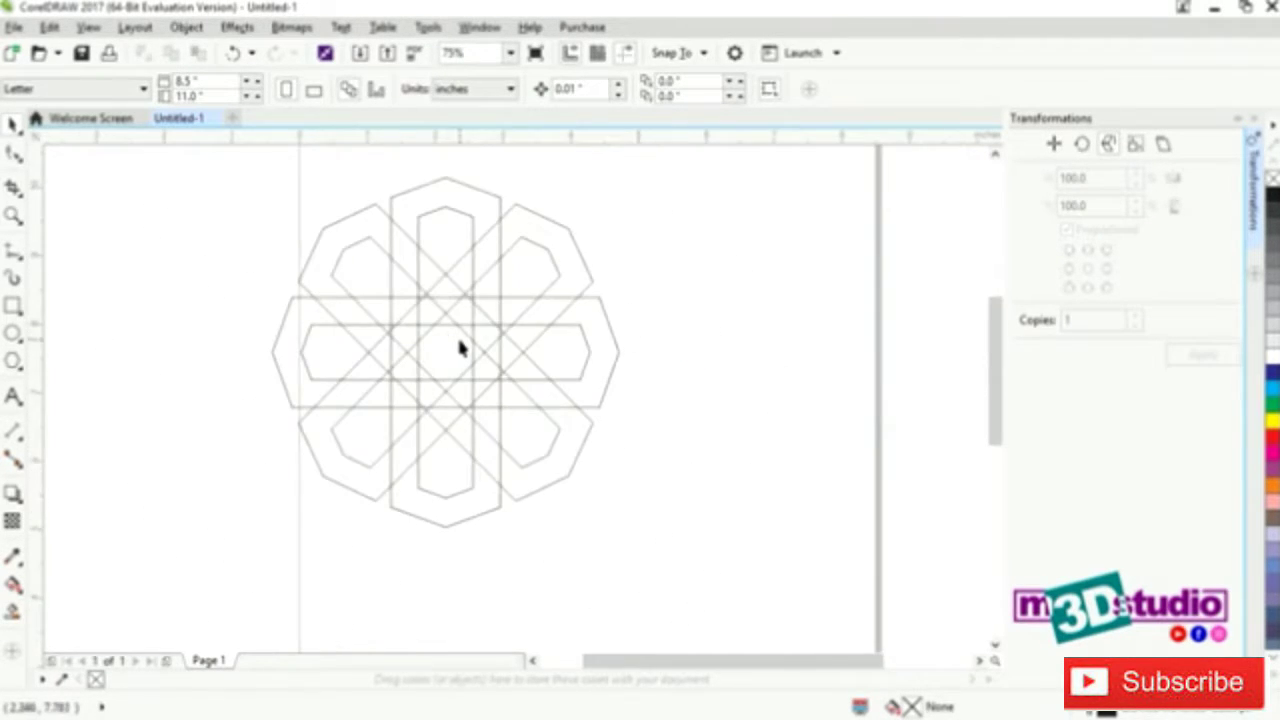
{"action": "scroll", "coordinate": [463, 355], "scroll_direction": "down", "scroll_amount": 1}
{"action": "left_click_drag", "start_coordinate": [606, 455], "coordinate": [343, 249]}
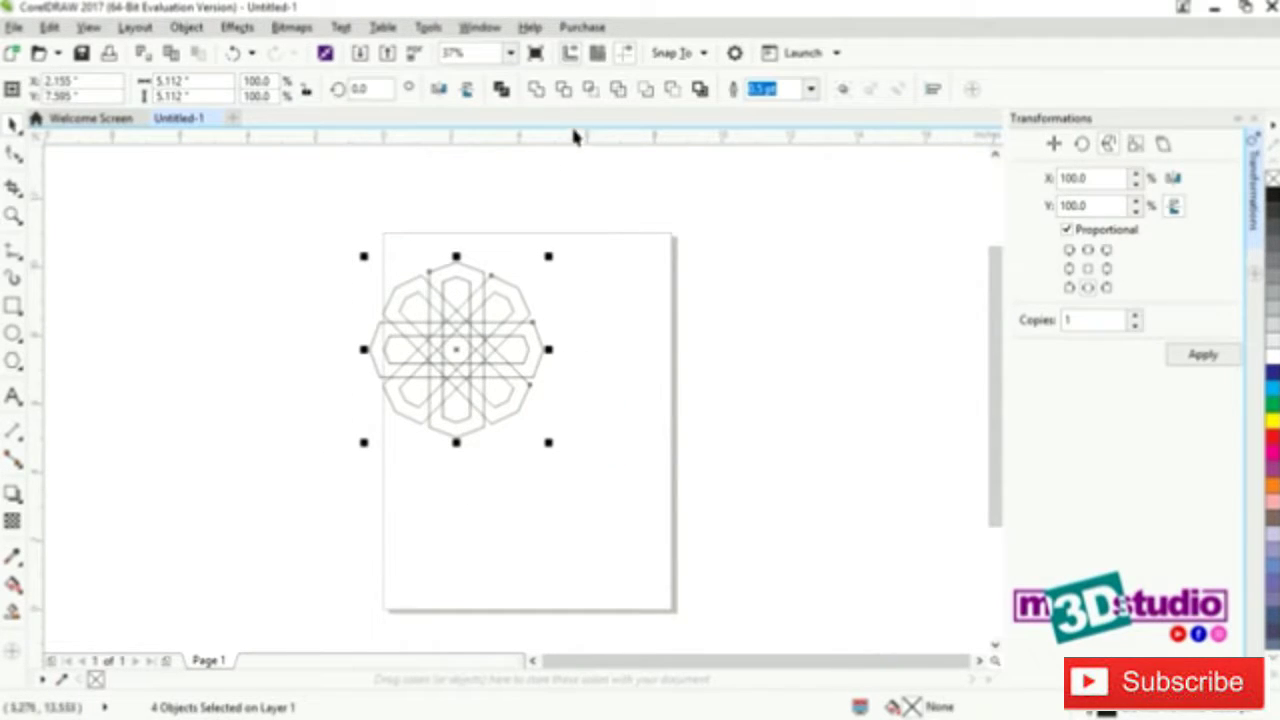
{"action": "left_click", "coordinate": [535, 91]}
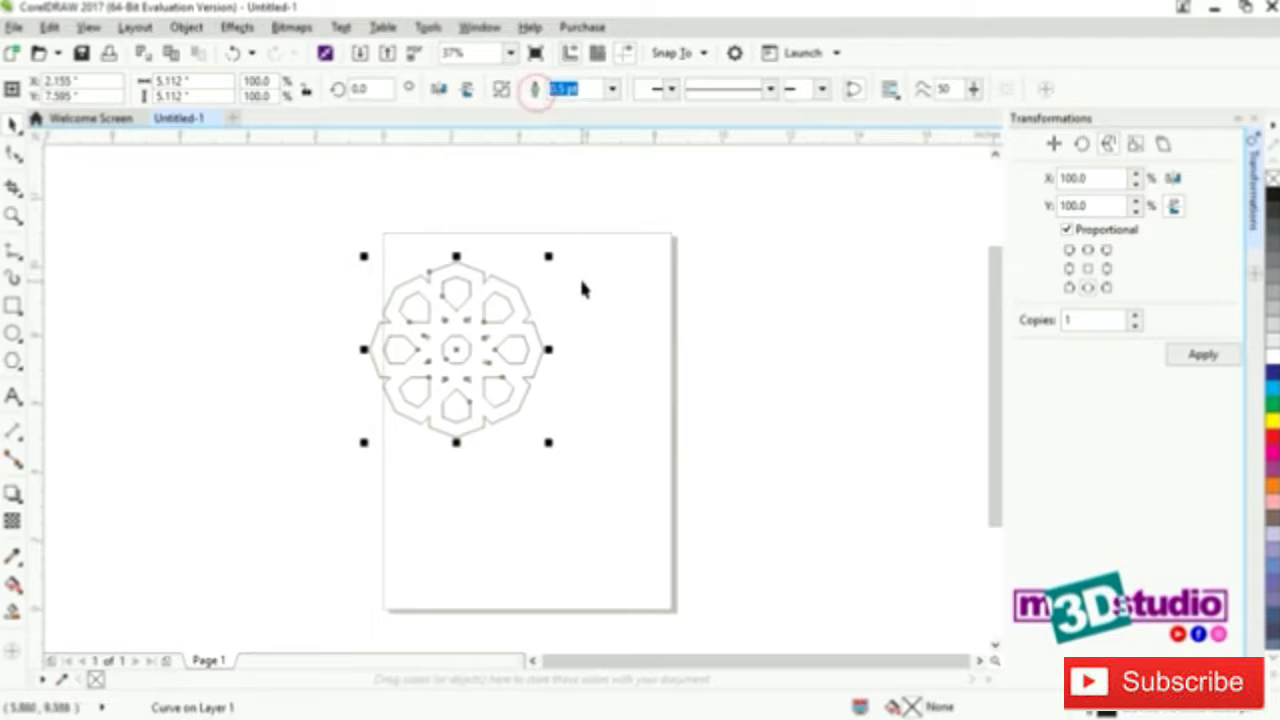
{"action": "left_click", "coordinate": [583, 302]}
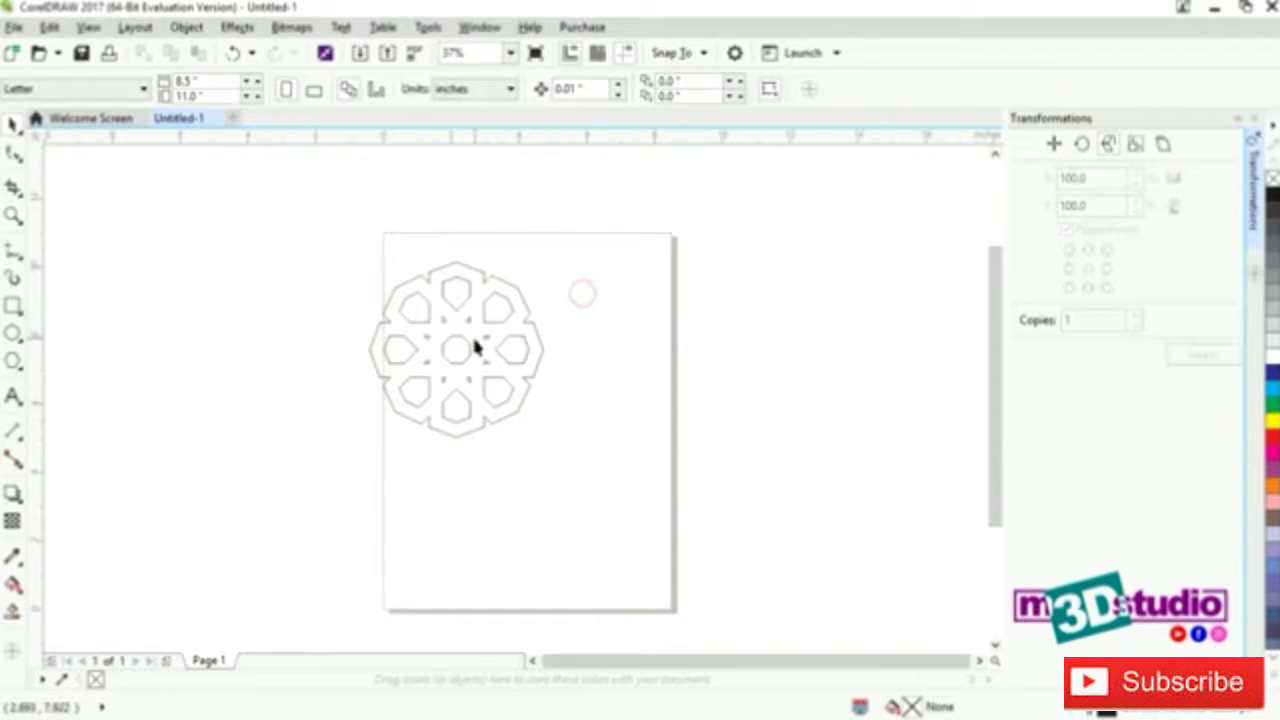
Copy the rosette to its right with slightly overlapping edges and repeat the copy to make a row of three.
{"action": "scroll", "coordinate": [474, 346], "scroll_direction": "up", "scroll_amount": 3}
{"action": "scroll", "coordinate": [477, 342], "scroll_direction": "down", "scroll_amount": 1}
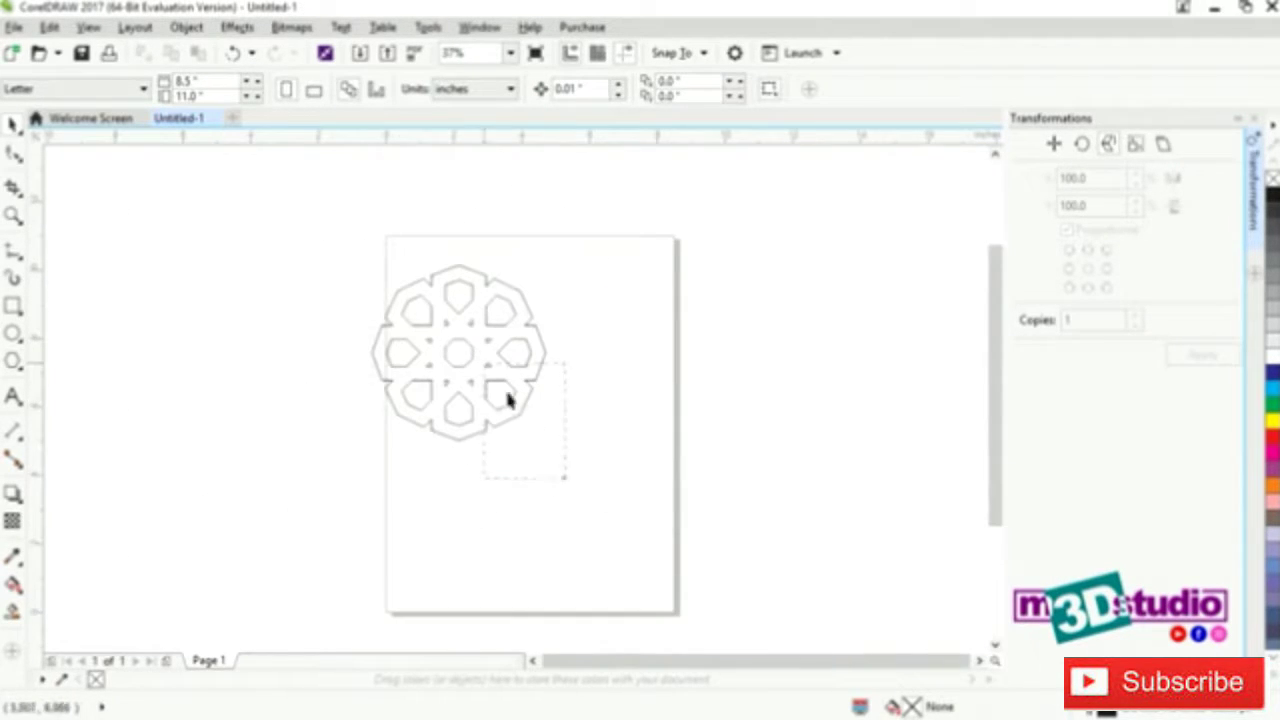
{"action": "left_click_drag", "start_coordinate": [508, 398], "coordinate": [362, 242]}
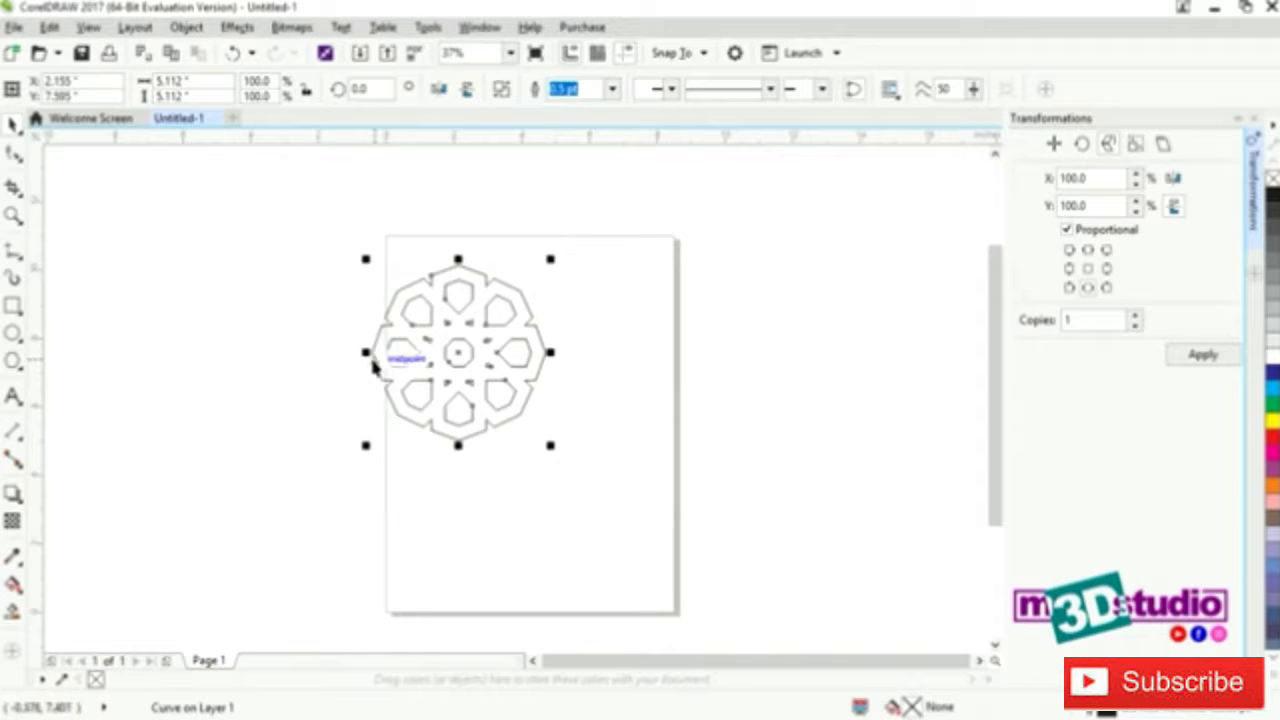
{"action": "left_click_drag", "start_coordinate": [372, 353], "coordinate": [537, 365]}
{"action": "scroll", "coordinate": [545, 366], "scroll_direction": "up", "scroll_amount": 2}
{"action": "scroll", "coordinate": [500, 366], "scroll_direction": "down", "scroll_amount": 2}
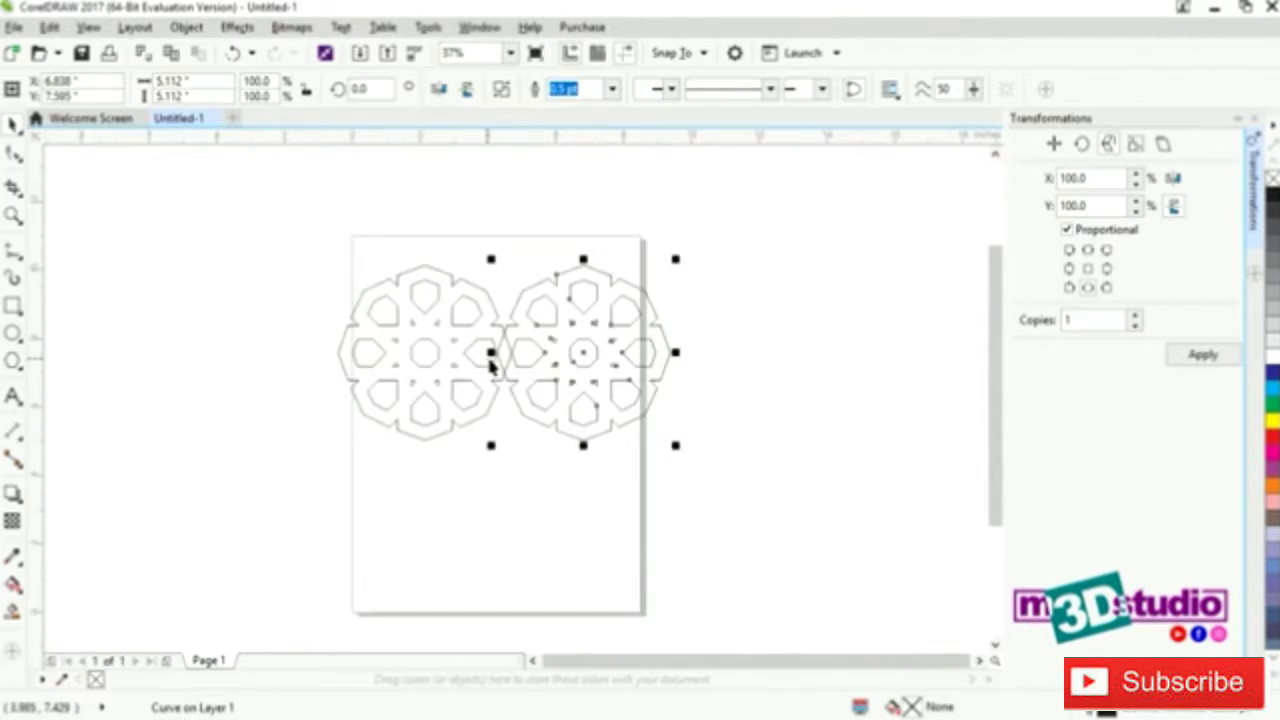
{"action": "key", "text": "ctrl+r"}
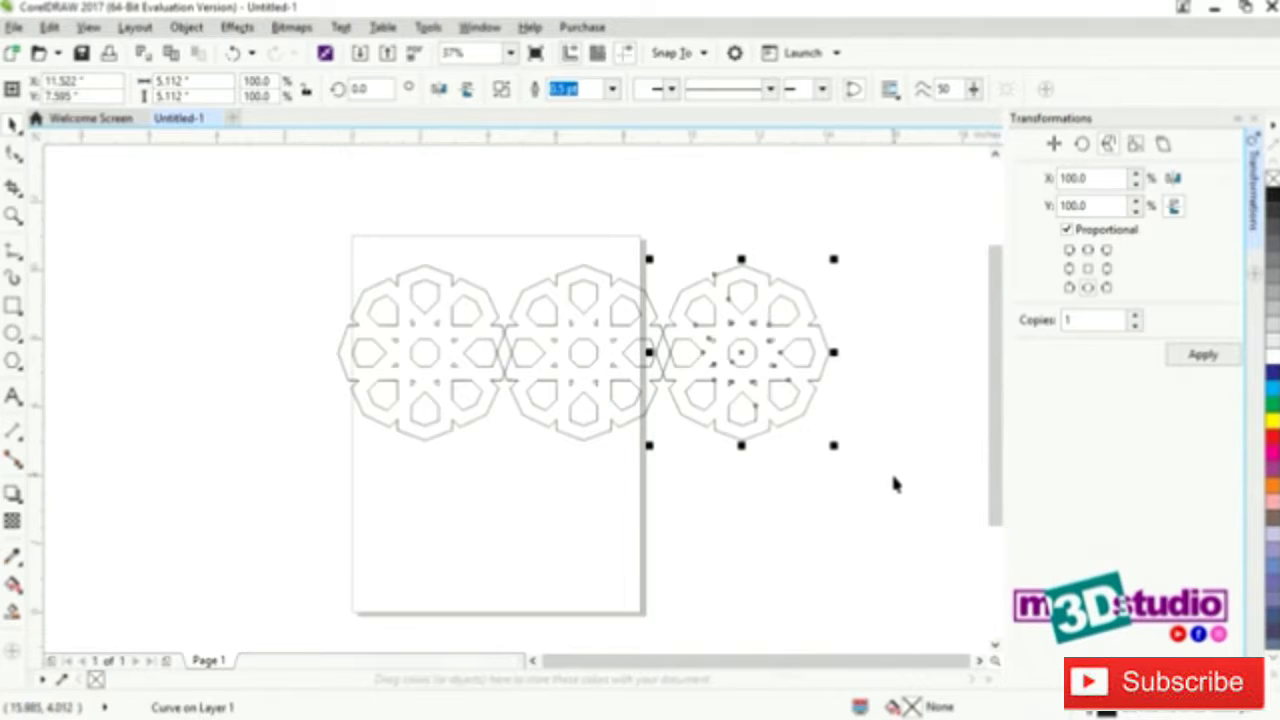
Select the row of three rosettes and place a copy directly above it with slightly overlapping edges.
{"action": "left_click_drag", "start_coordinate": [888, 476], "coordinate": [262, 205]}
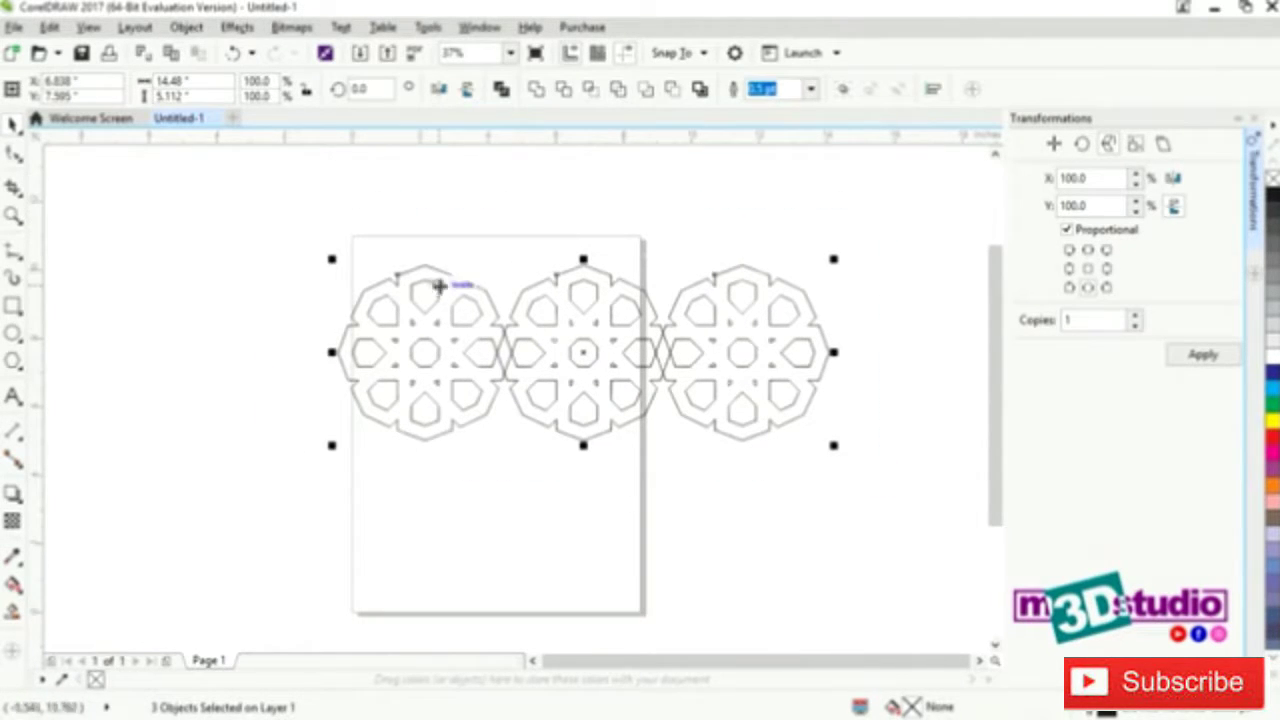
{"action": "left_click_drag", "start_coordinate": [425, 438], "coordinate": [423, 280]}
{"action": "scroll", "coordinate": [440, 335], "scroll_direction": "down", "scroll_amount": 2}
{"action": "scroll", "coordinate": [455, 330], "scroll_direction": "up", "scroll_amount": 4}
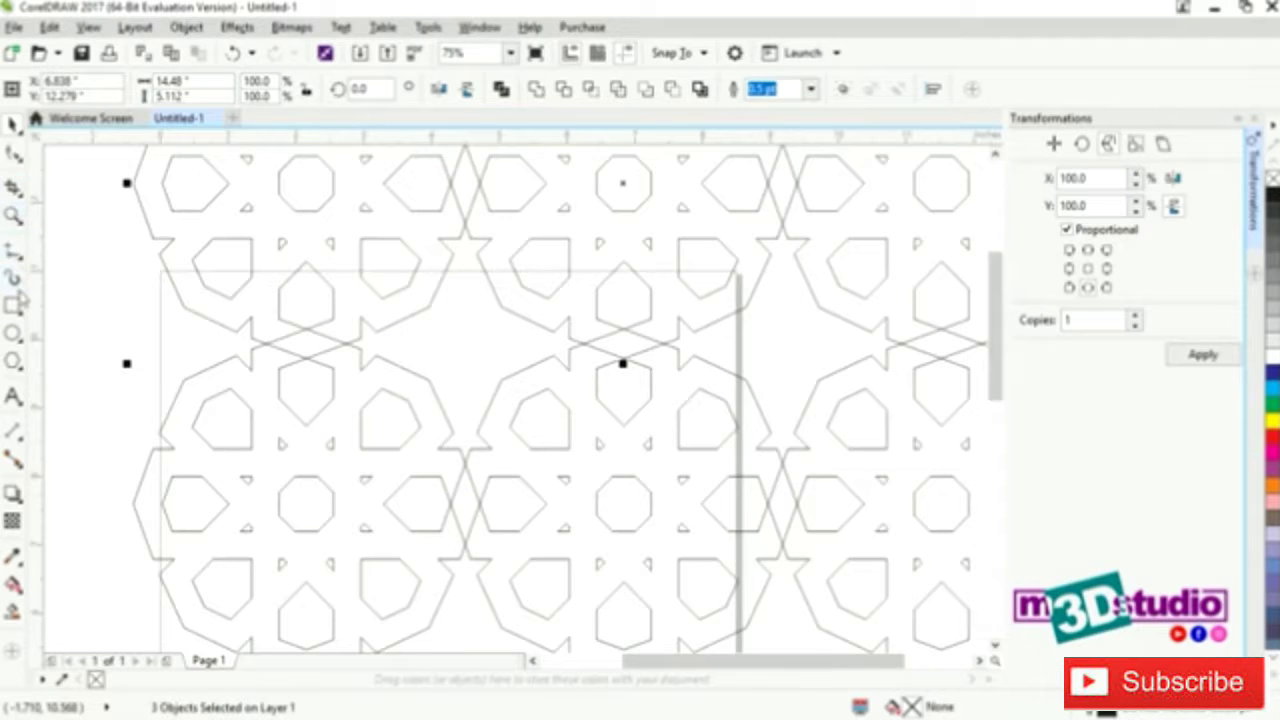
Draw a closed slanted four-sided strip, about 1.97 by 1.97 inches overall, with the Pen tool across the first gap between the rosettes.
{"action": "left_click", "coordinate": [25, 262]}
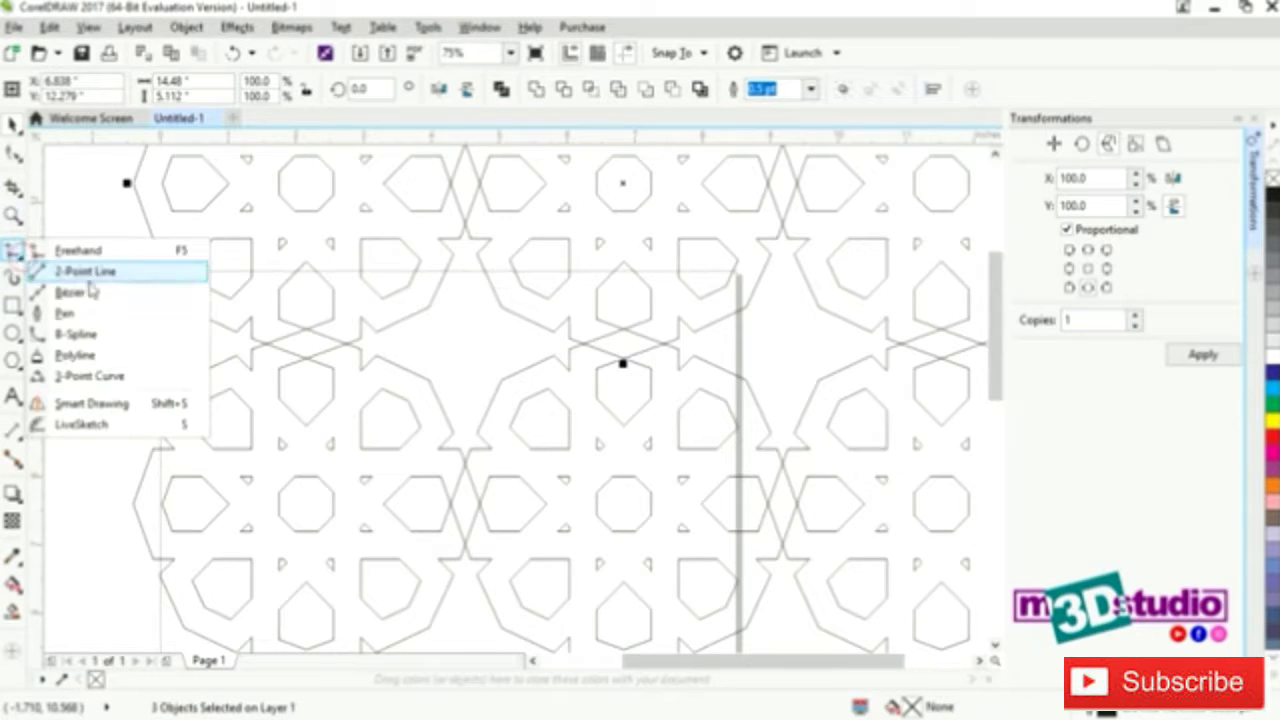
{"action": "left_click", "coordinate": [92, 316]}
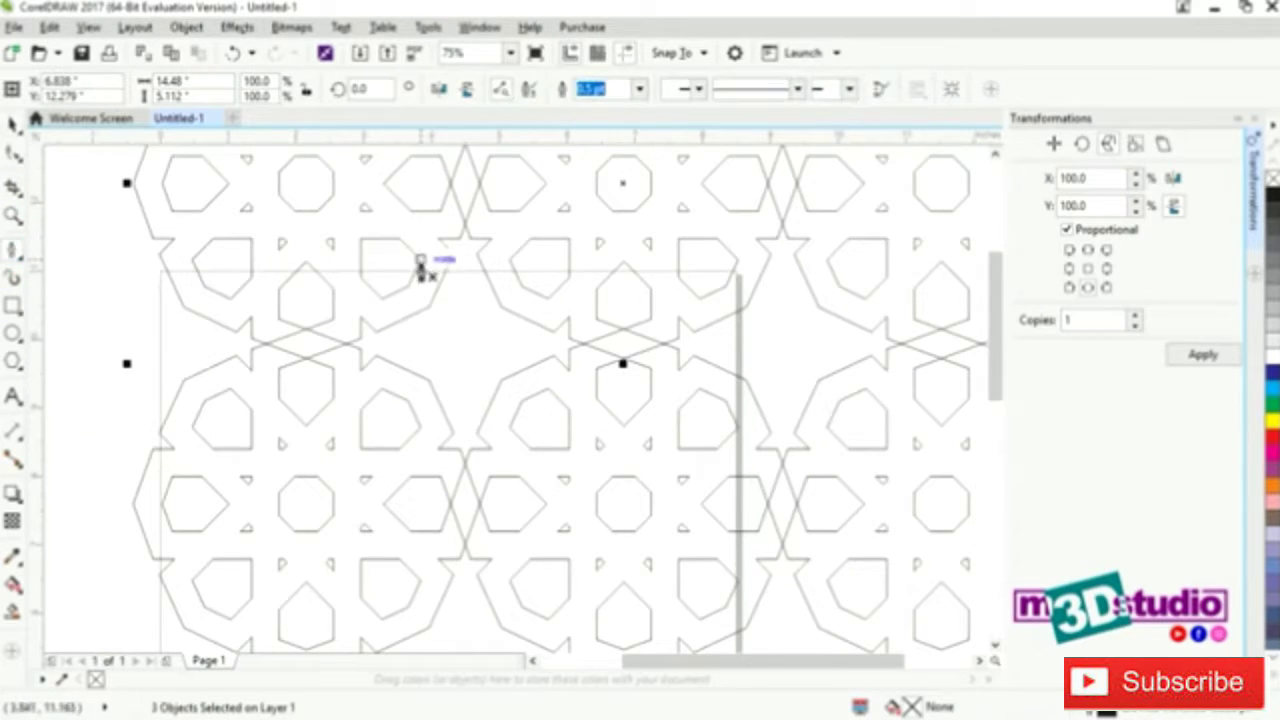
{"action": "left_click", "coordinate": [420, 262]}
{"action": "left_click", "coordinate": [550, 396]}
{"action": "double_click", "coordinate": [550, 396]}
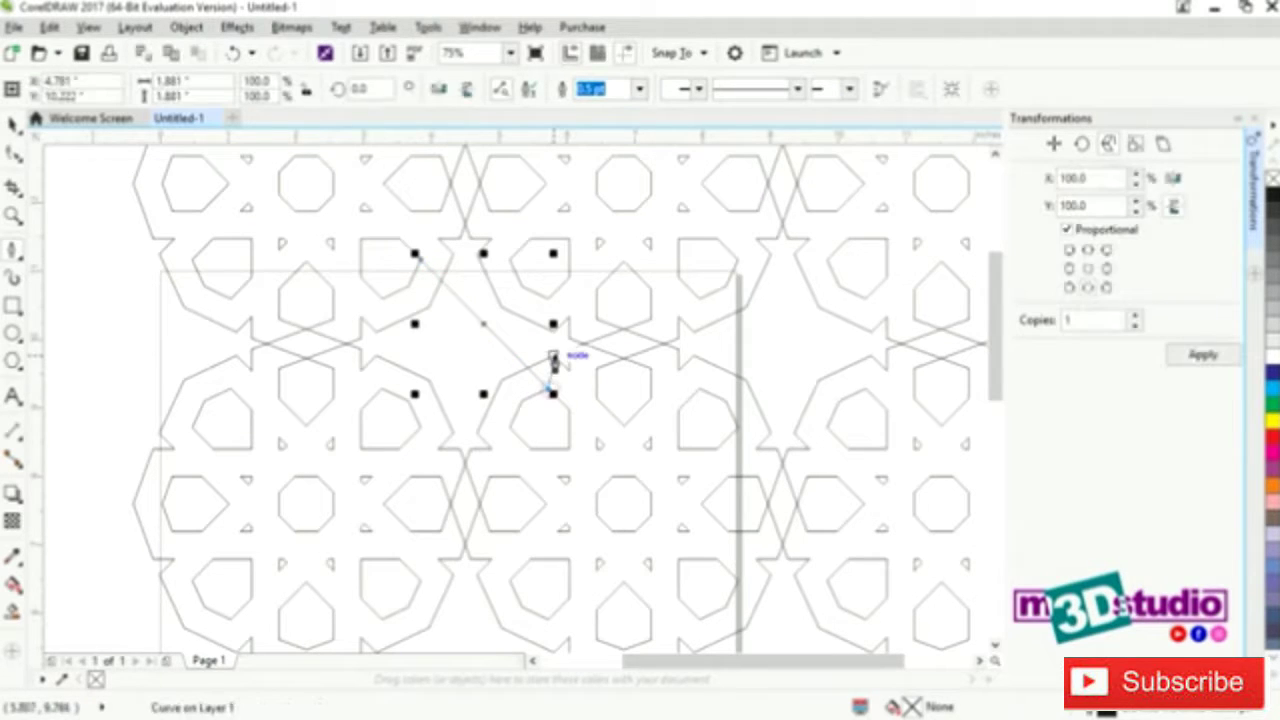
{"action": "left_click", "coordinate": [554, 354]}
{"action": "left_click", "coordinate": [453, 256]}
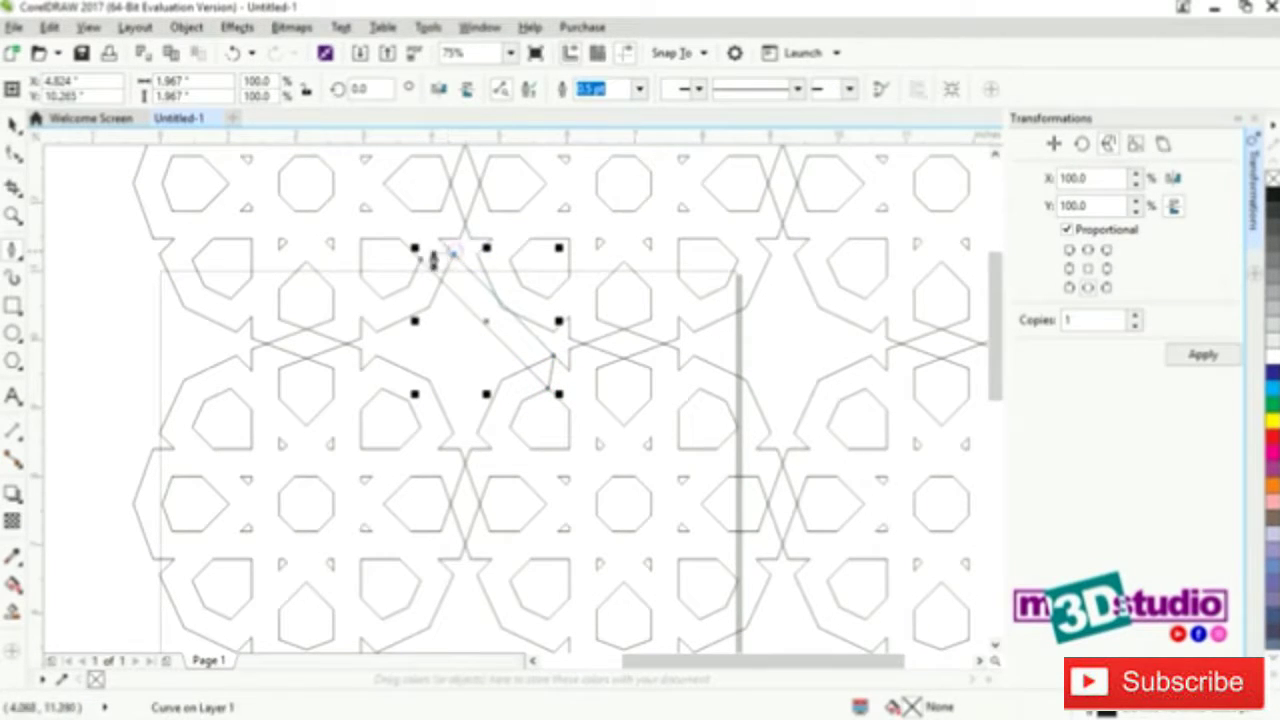
{"action": "double_click", "coordinate": [420, 262]}
{"action": "key", "text": "space"}
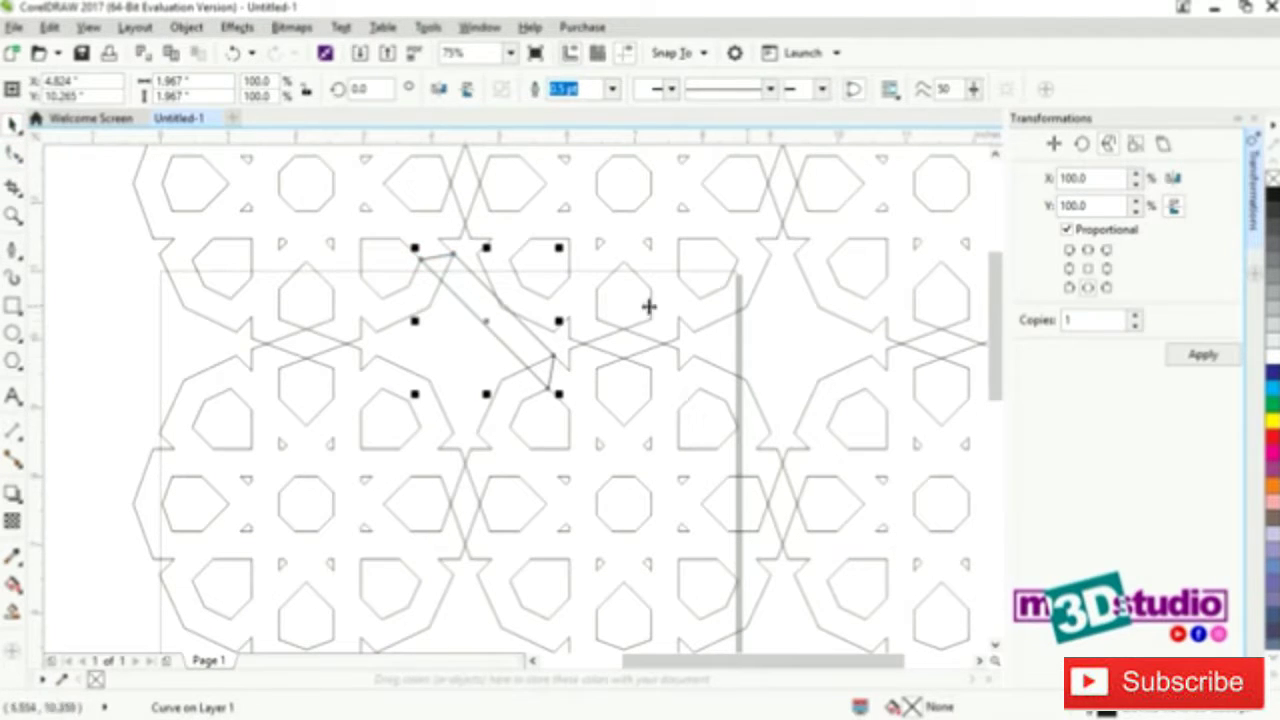
Place a parallel copy of the slanted strip on the lower-left side of the gap between the rosettes.
{"action": "left_click", "coordinate": [506, 320]}
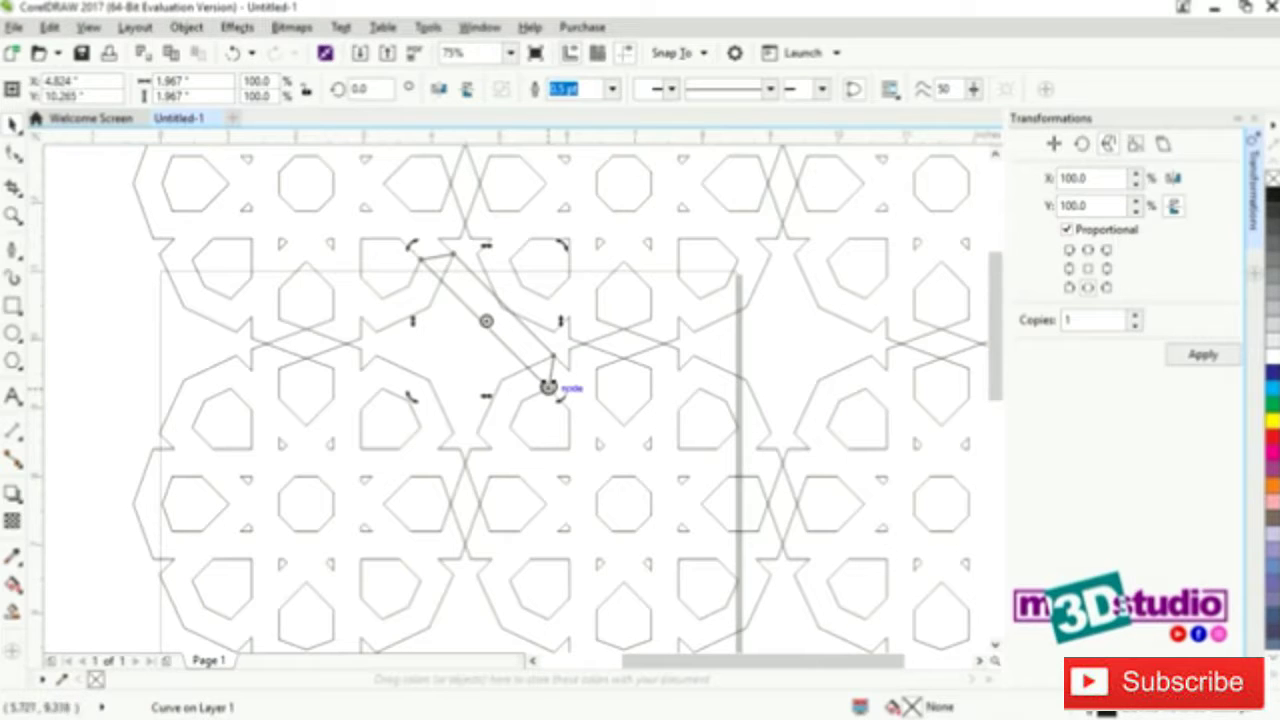
{"action": "left_click", "coordinate": [547, 388]}
{"action": "left_click_drag", "start_coordinate": [548, 398], "coordinate": [492, 452]}
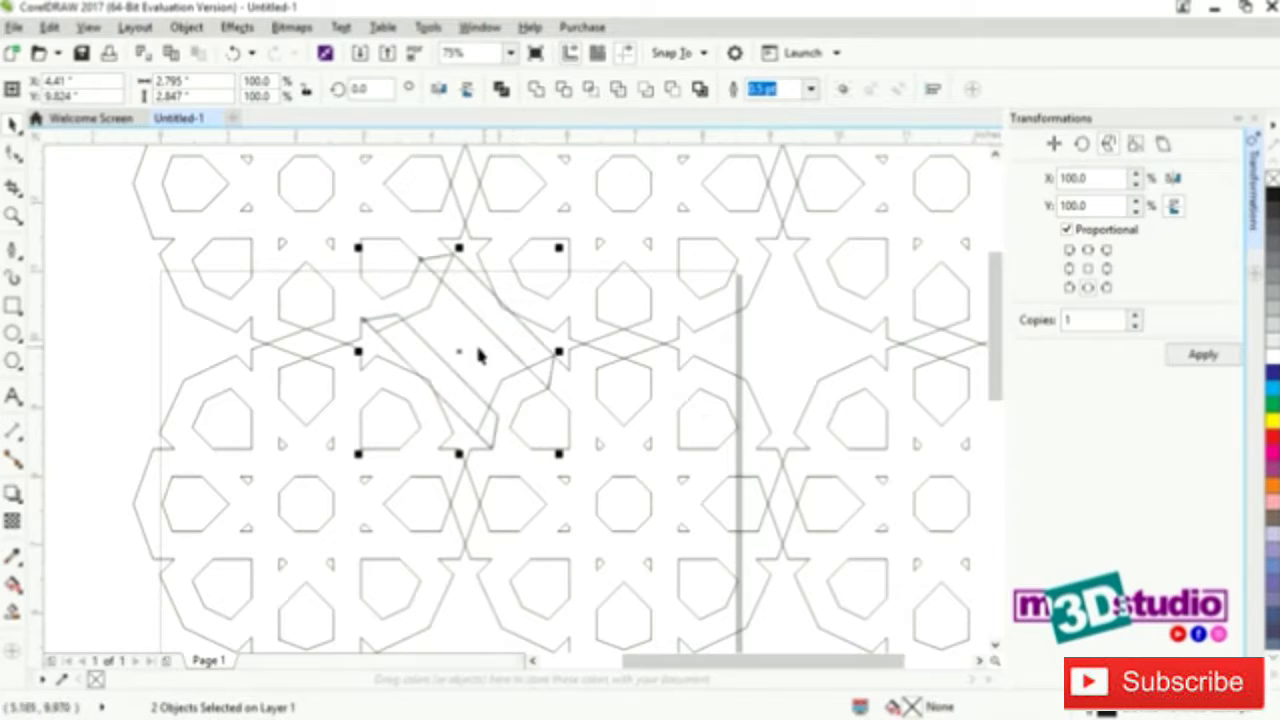
Copy both strips rotated to 270° about their center and snap the crossing pair to the rosette corner above the gap.
{"action": "left_click", "coordinate": [459, 350]}
{"action": "left_click_drag", "start_coordinate": [557, 244], "coordinate": [528, 420]}
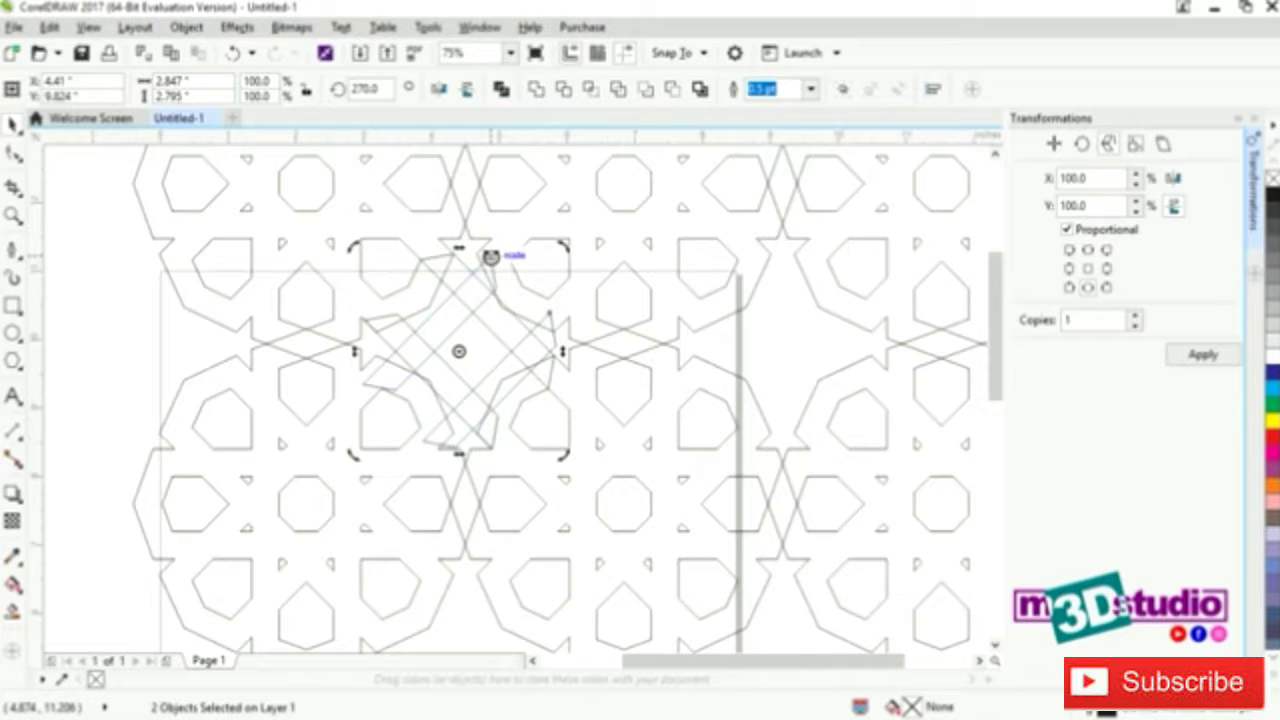
{"action": "left_click", "coordinate": [490, 257]}
{"action": "mouse_move", "coordinate": [491, 260]}
{"action": "left_mouse_down"}
{"action": "mouse_move", "coordinate": [491, 241]}
{"action": "mouse_move", "coordinate": [487, 255]}
{"action": "left_mouse_up"}
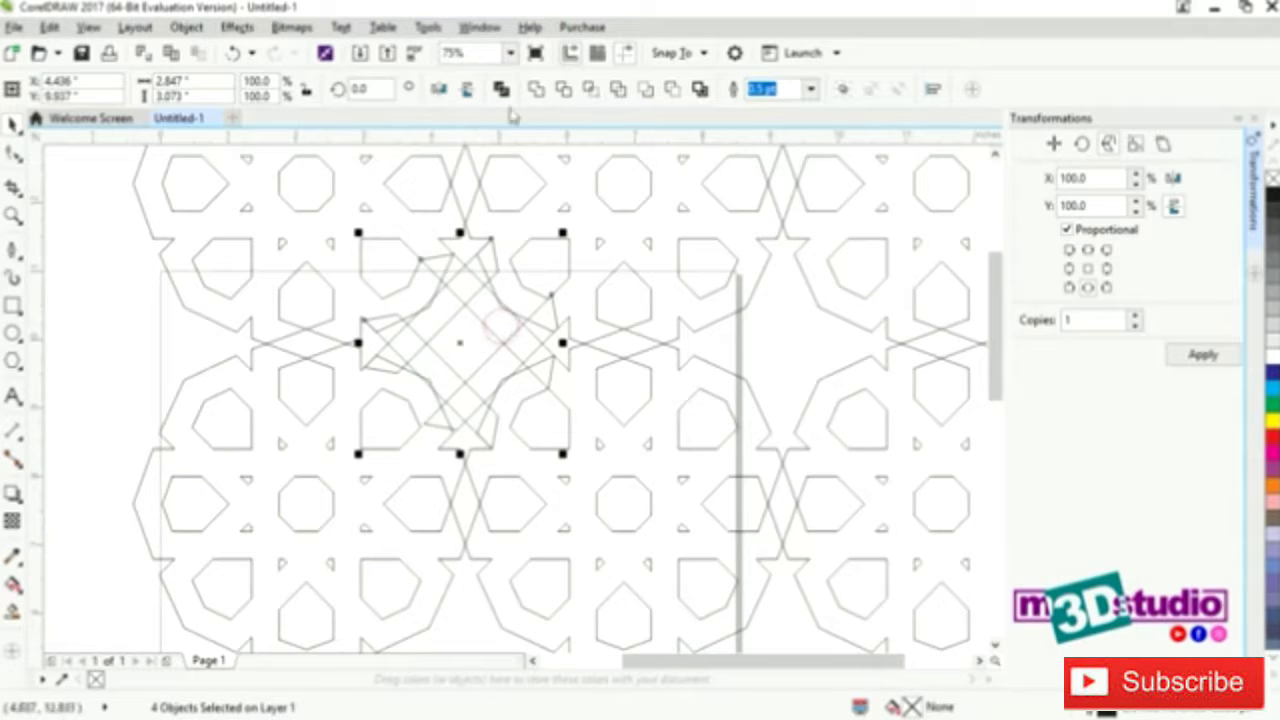
Weld the four crossing strips into one star-shaped connector with a diamond opening.
{"action": "left_click", "coordinate": [536, 89]}
{"action": "scroll", "coordinate": [444, 313], "scroll_direction": "down", "scroll_amount": 4}
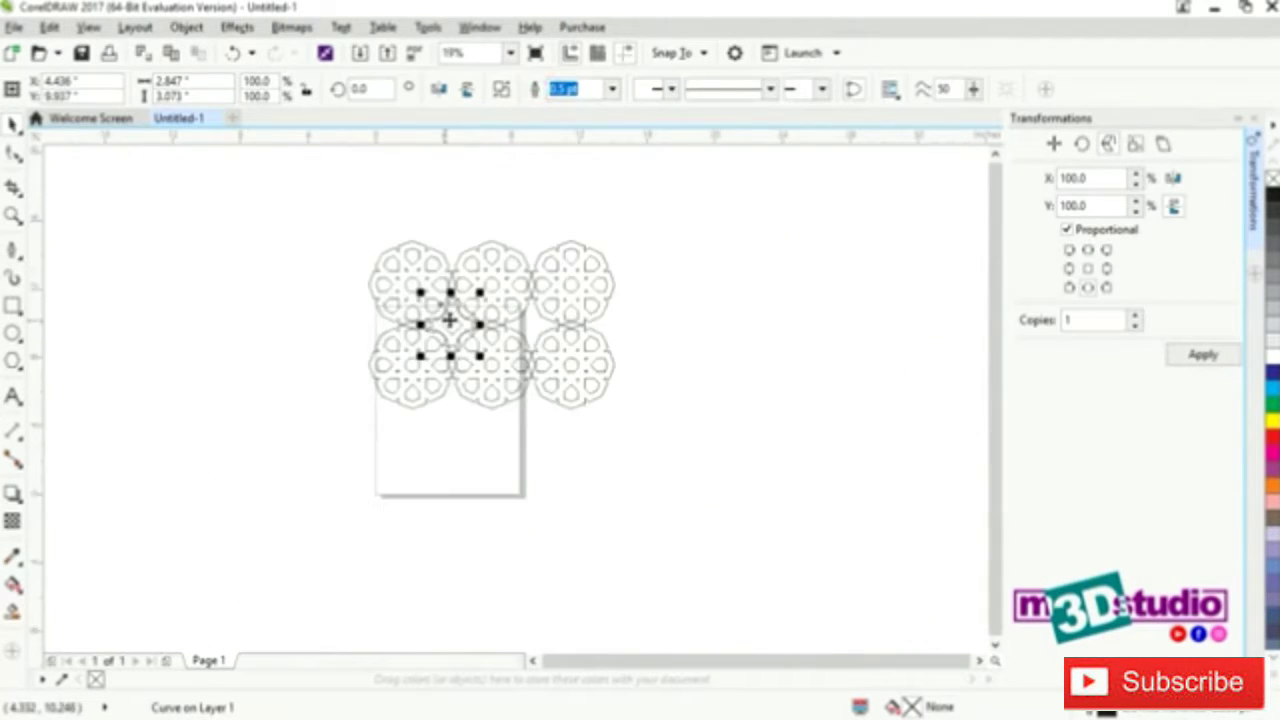
{"action": "scroll", "coordinate": [451, 333], "scroll_direction": "up", "scroll_amount": 4}
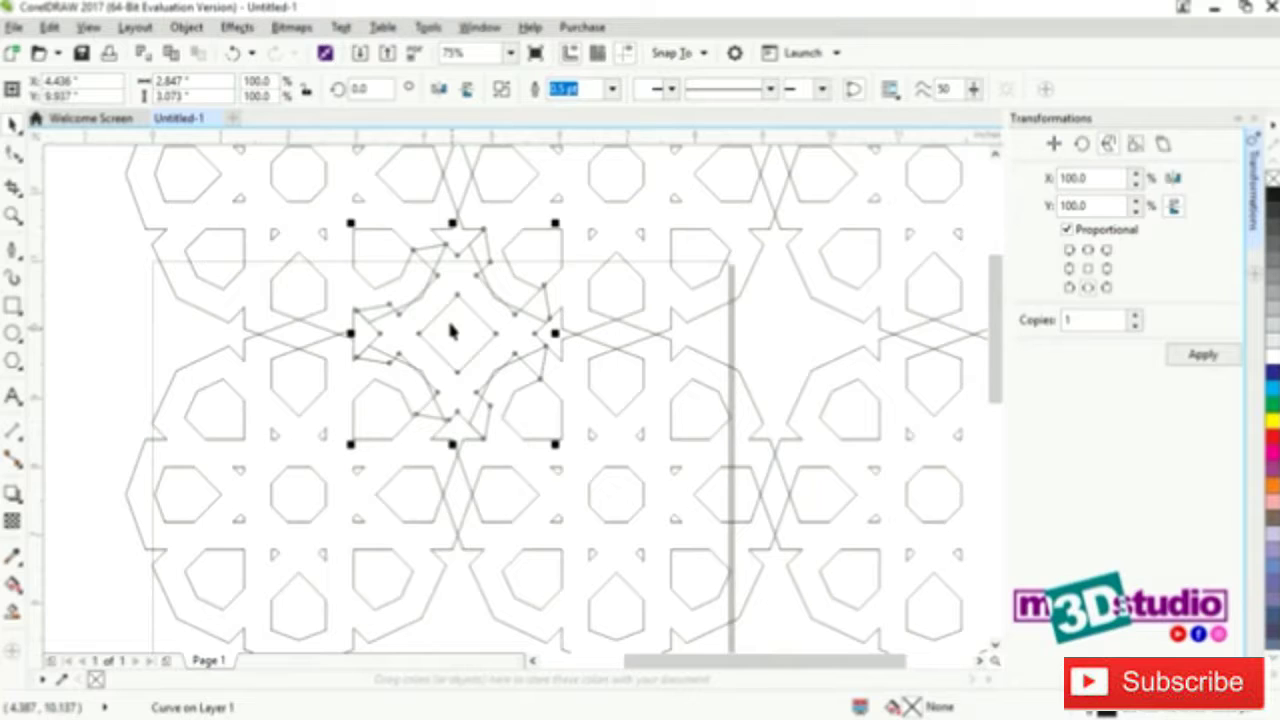
{"action": "left_click", "coordinate": [126, 331]}
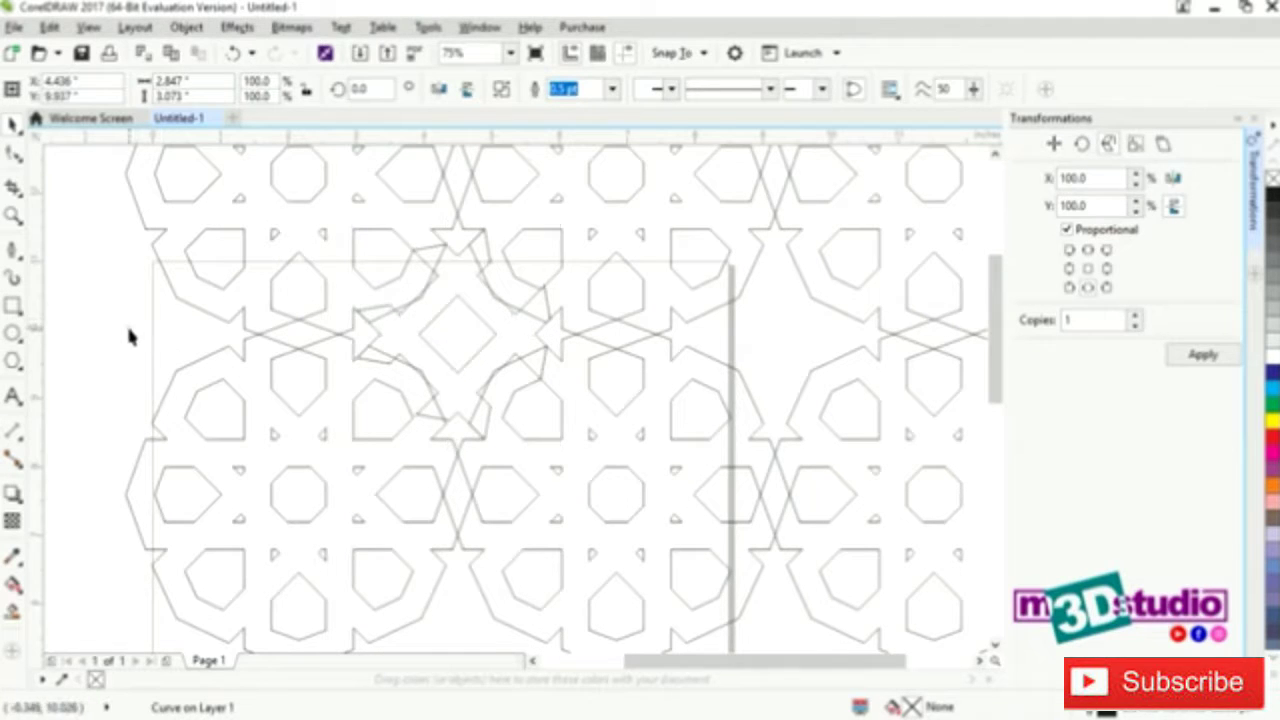
Copy the star-shaped connector into the second gap, between the middle and right rosettes.
{"action": "left_click", "coordinate": [403, 346]}
{"action": "scroll", "coordinate": [320, 366], "scroll_direction": "down", "scroll_amount": 2}
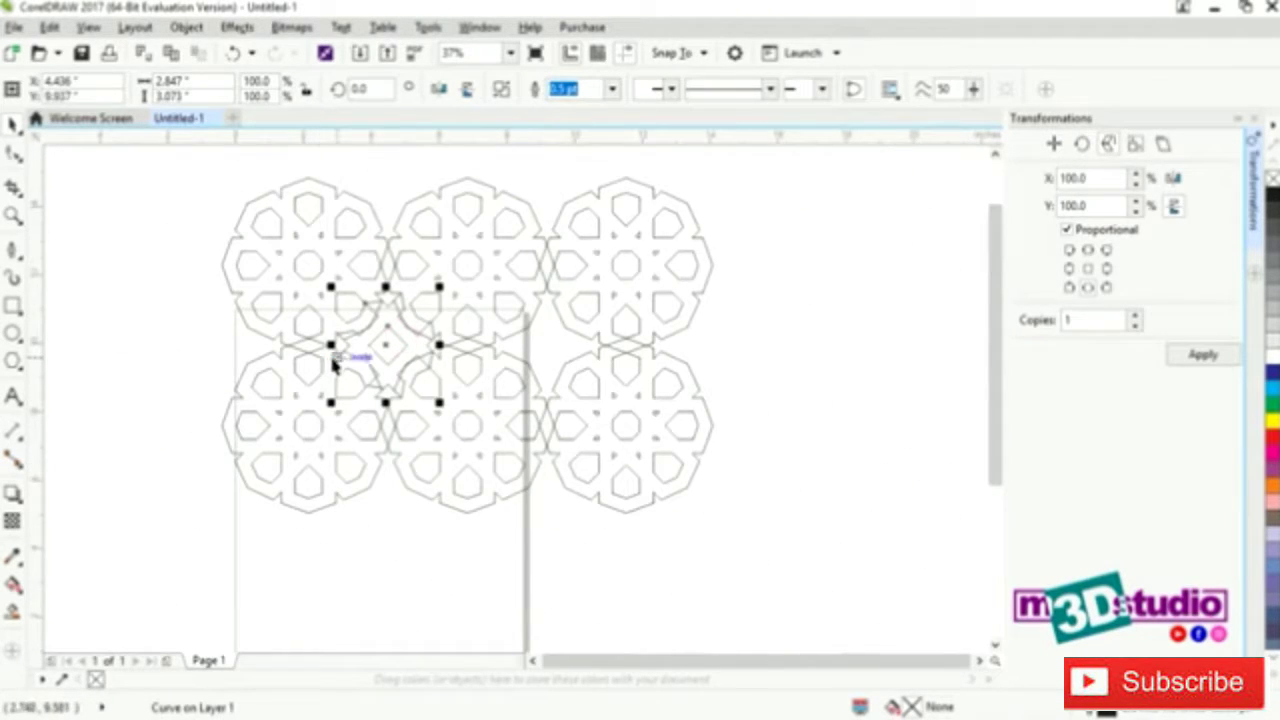
{"action": "left_click_drag", "start_coordinate": [386, 343], "coordinate": [548, 350]}
{"action": "left_click_drag", "start_coordinate": [528, 300], "coordinate": [530, 298]}
{"action": "scroll", "coordinate": [535, 305], "scroll_direction": "down", "scroll_amount": 2}
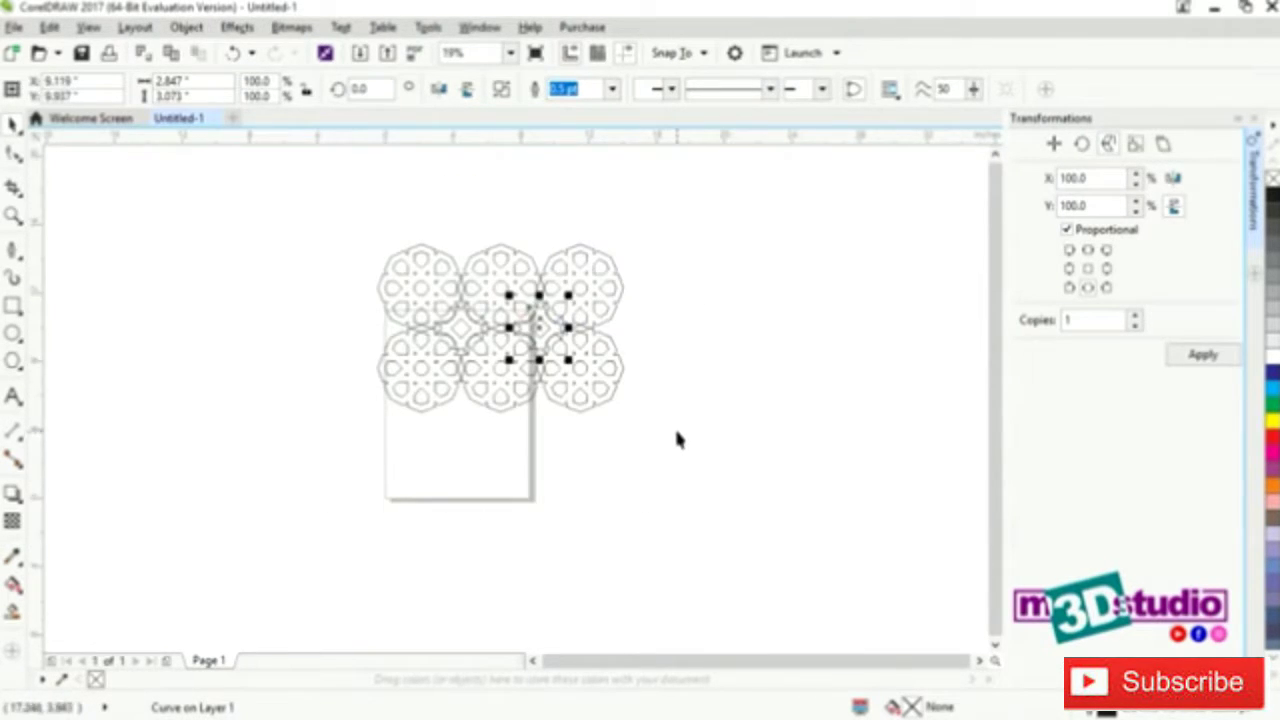
Place spare copies of the star-shaped connector and the lower-right rosette in the empty area to the right of the pattern.
{"action": "key", "text": "ctrl+r"}
{"action": "left_click_drag", "start_coordinate": [631, 323], "coordinate": [728, 335]}
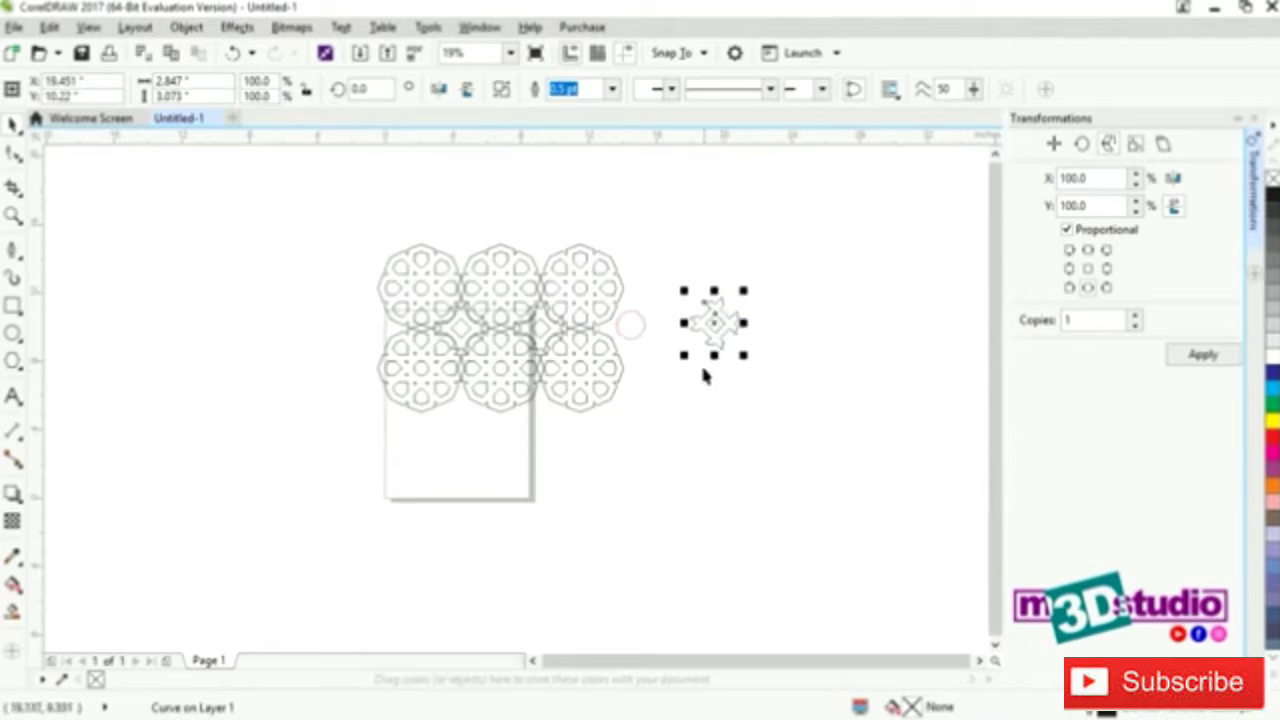
{"action": "left_click_drag", "start_coordinate": [672, 445], "coordinate": [314, 209]}
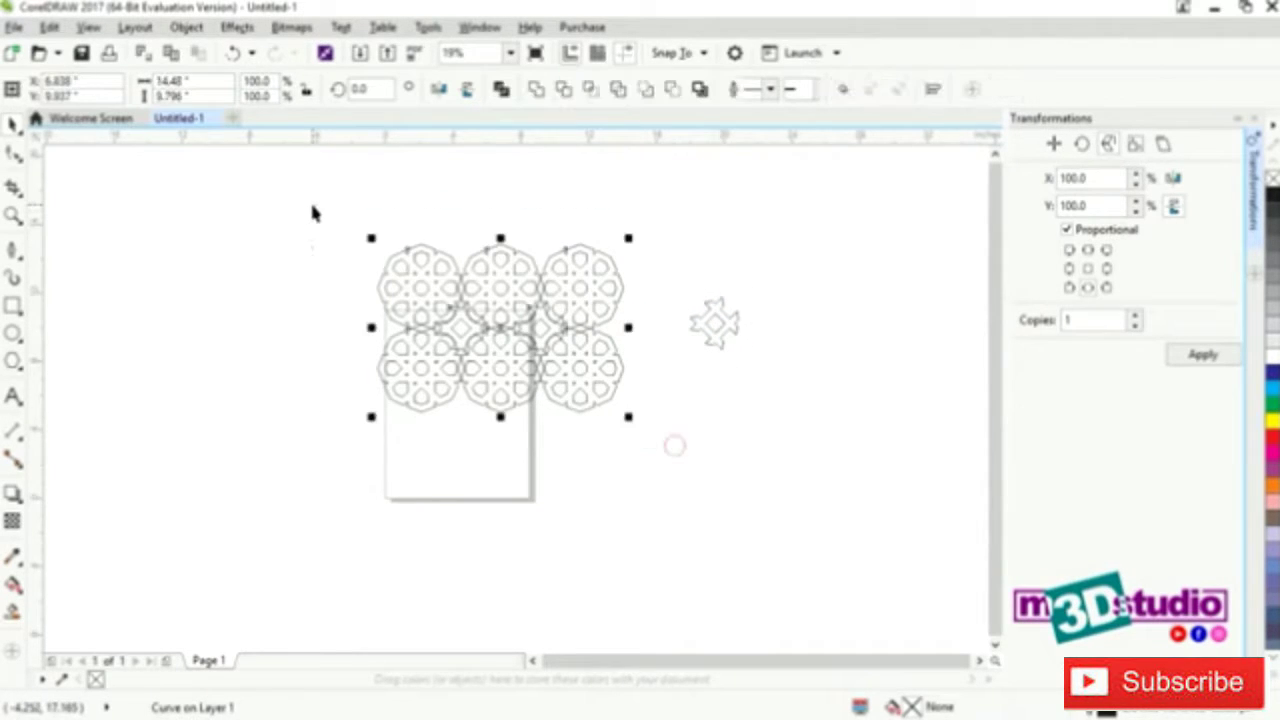
{"action": "left_click", "coordinate": [607, 459]}
{"action": "left_click", "coordinate": [588, 396]}
{"action": "left_click_drag", "start_coordinate": [585, 388], "coordinate": [760, 422]}
Weld the six rosettes and two star-shaped connectors into one continuous lattice curve.
{"action": "left_click_drag", "start_coordinate": [634, 451], "coordinate": [310, 215]}
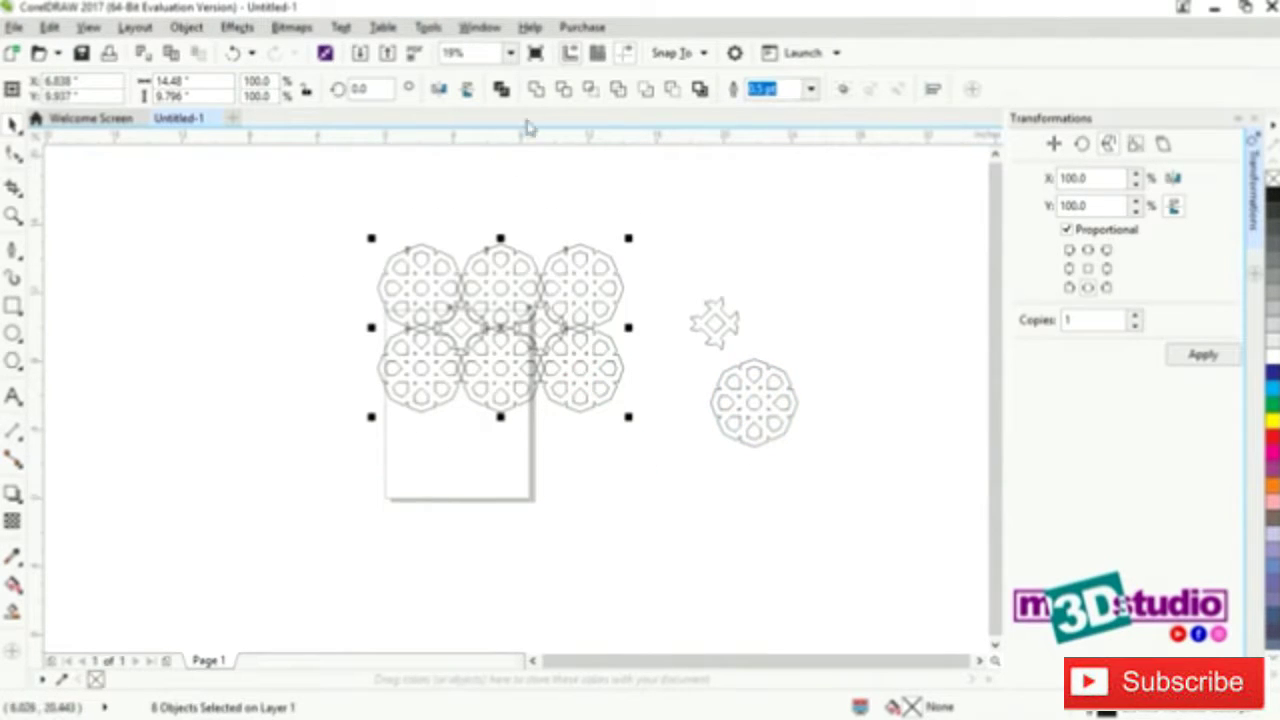
{"action": "left_click", "coordinate": [533, 96]}
{"action": "scroll", "coordinate": [514, 322], "scroll_direction": "up", "scroll_amount": 2}
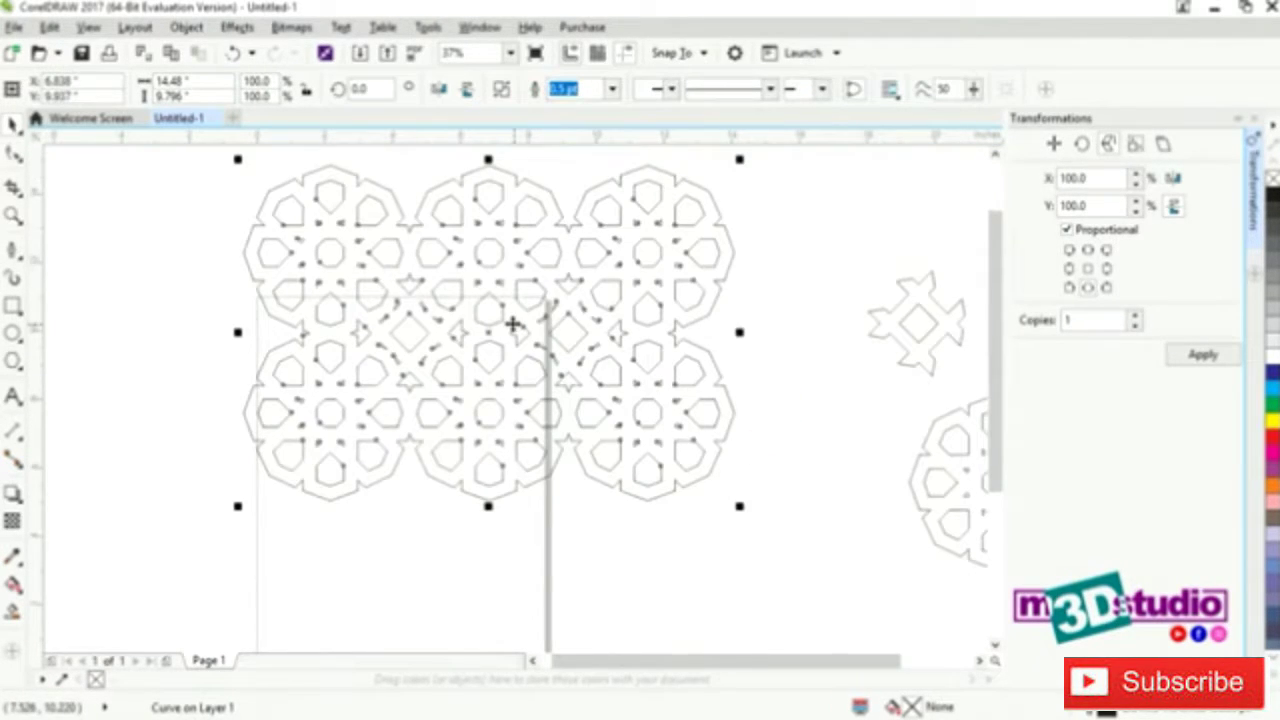
{"action": "left_click", "coordinate": [790, 360]}
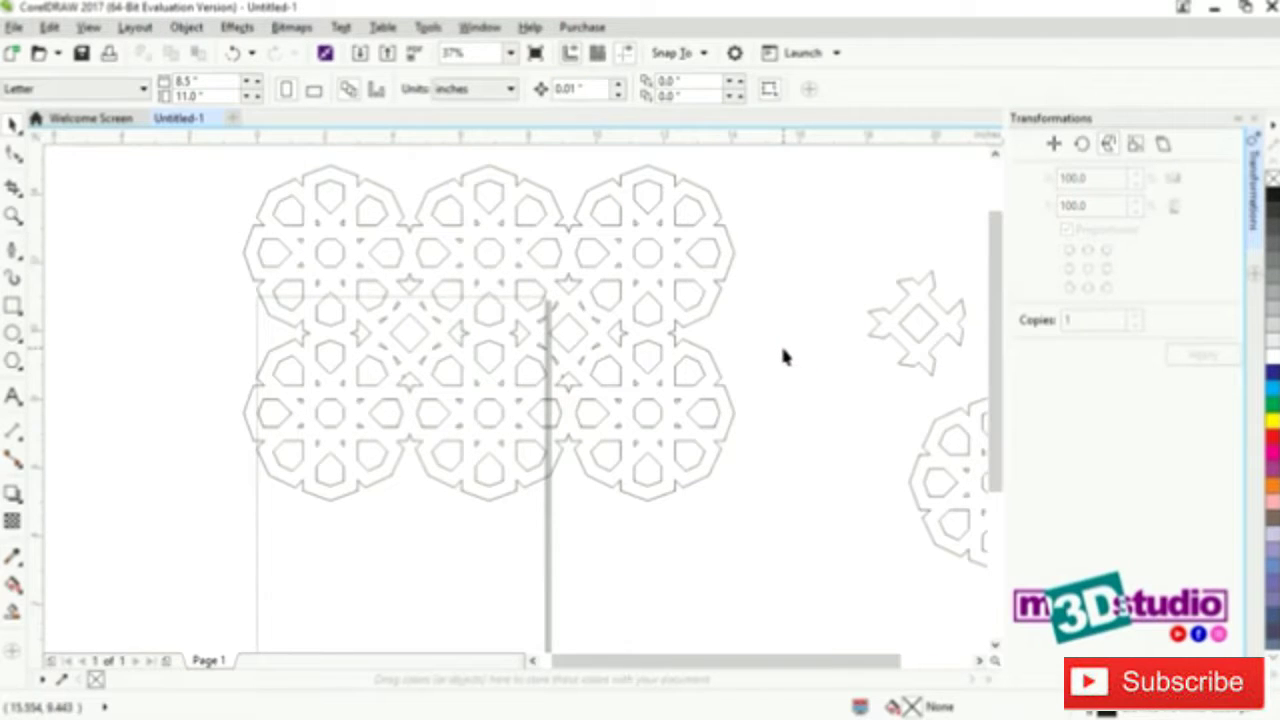
Fill the welded lattice with solid black (K:100) and remove its outline.
{"action": "left_click", "coordinate": [487, 353]}
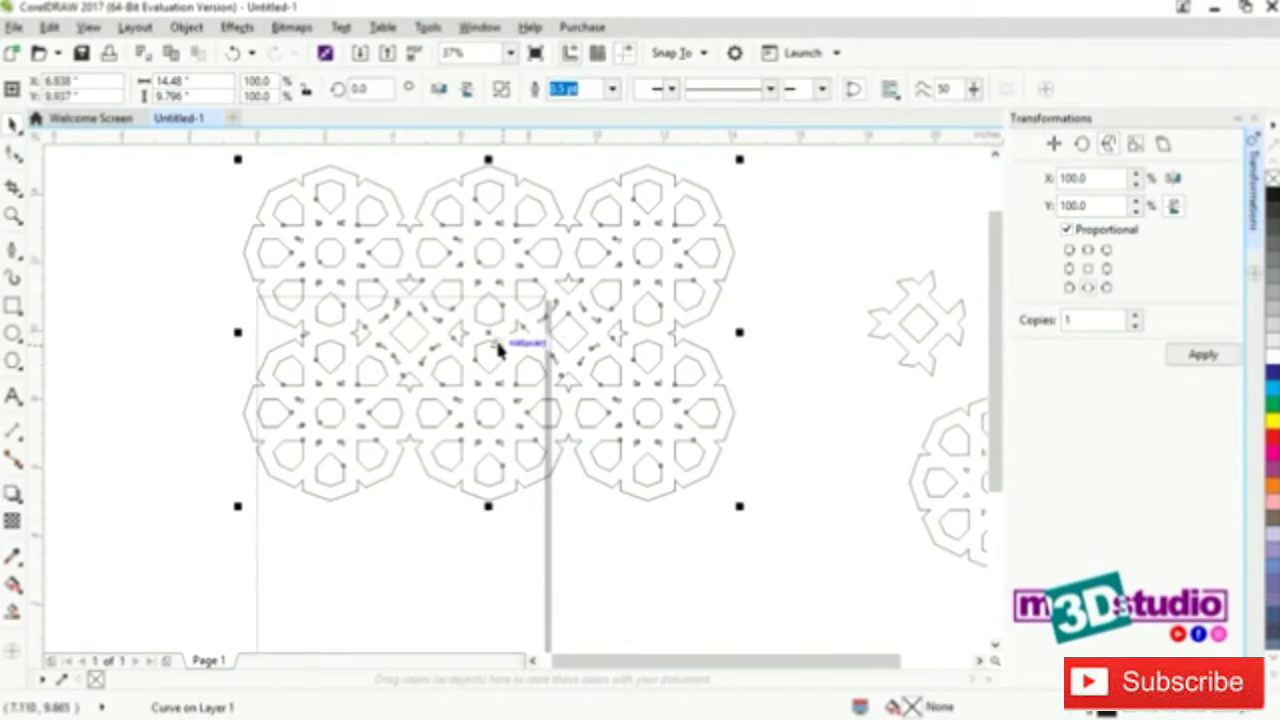
{"action": "left_click", "coordinate": [1272, 338]}
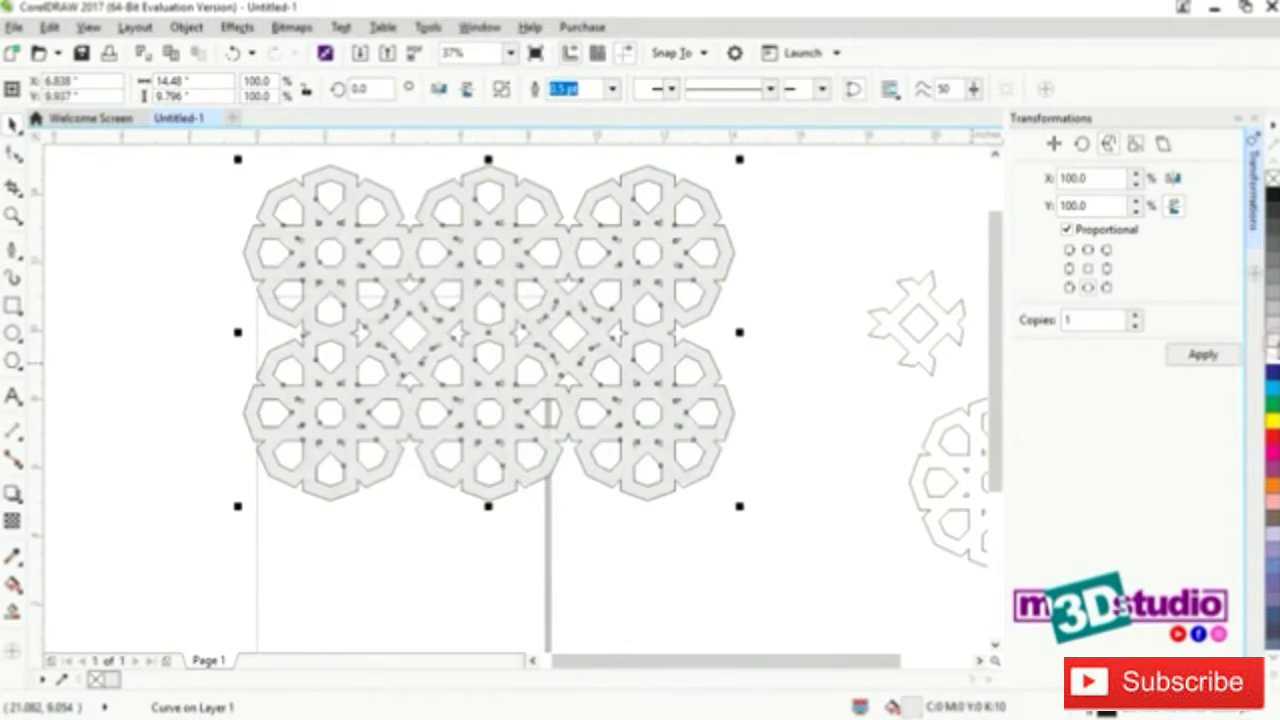
{"action": "left_click", "coordinate": [1272, 205]}
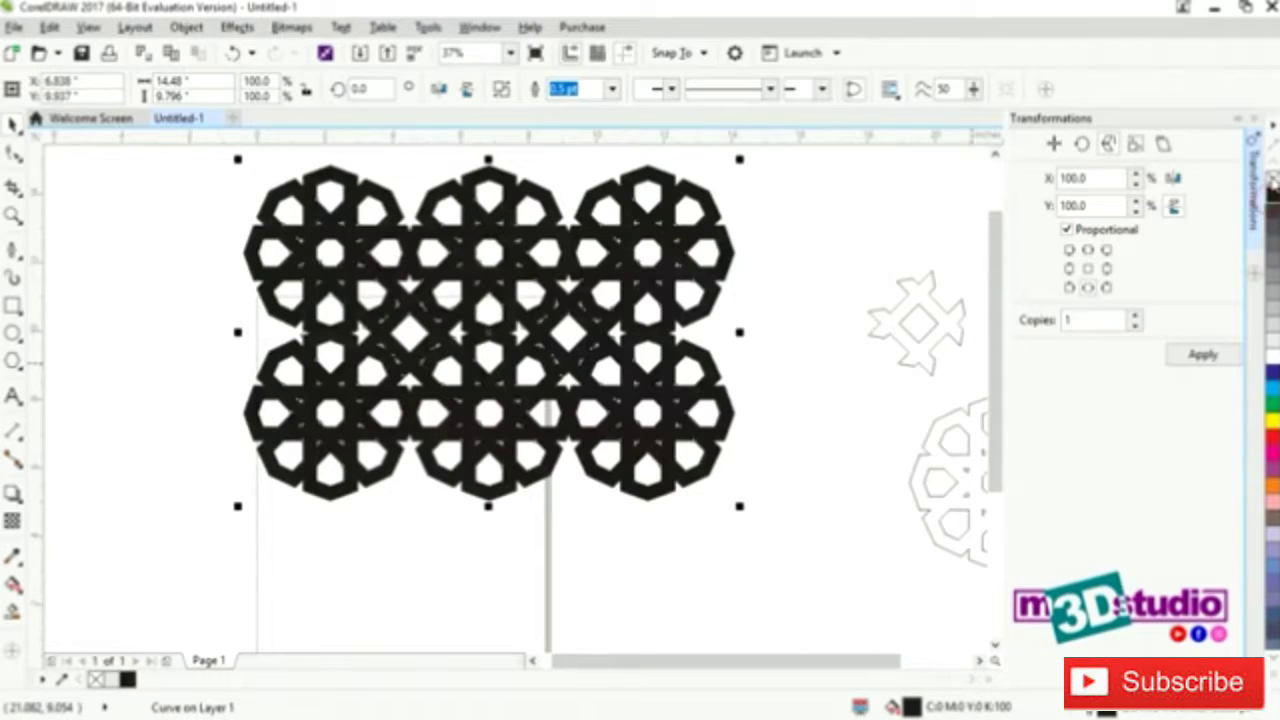
{"action": "right_click", "coordinate": [1272, 177]}
{"action": "left_click", "coordinate": [813, 276]}
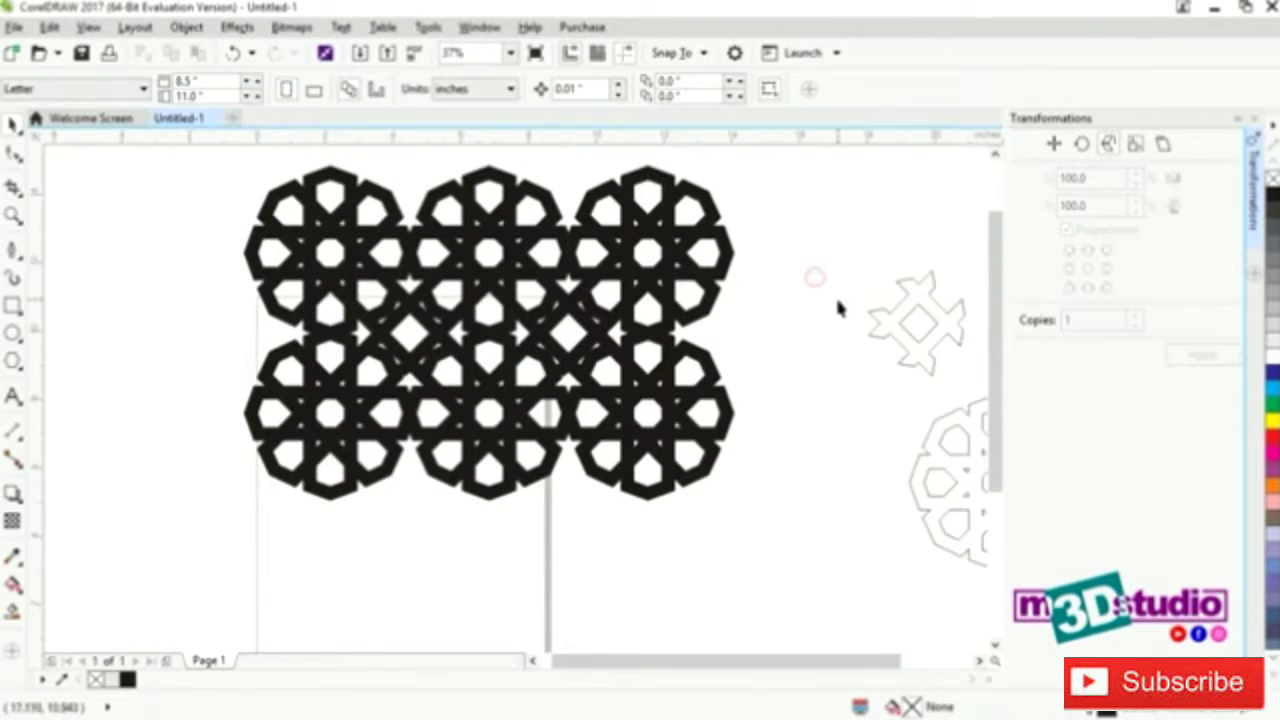
Try to fit the spare star-shaped connector into the open gap at the lattice's right edge and discard it.
{"action": "left_click", "coordinate": [888, 318]}
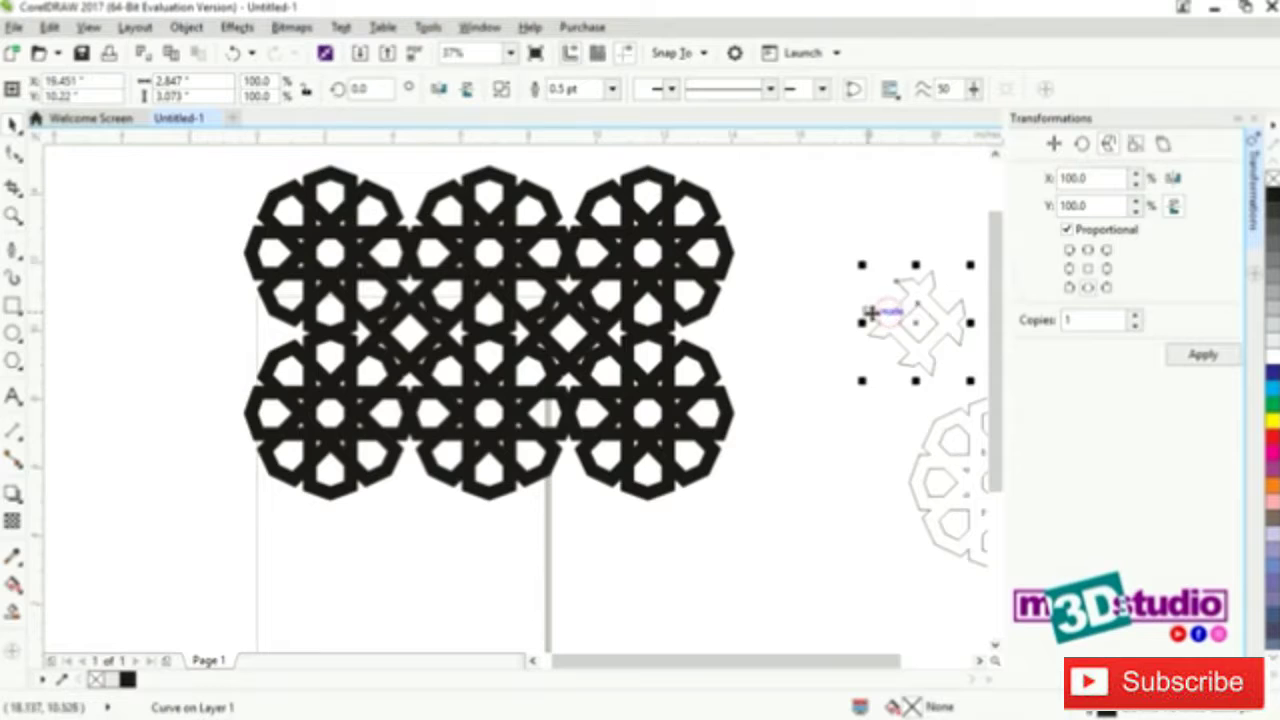
{"action": "left_click_drag", "start_coordinate": [871, 316], "coordinate": [679, 326]}
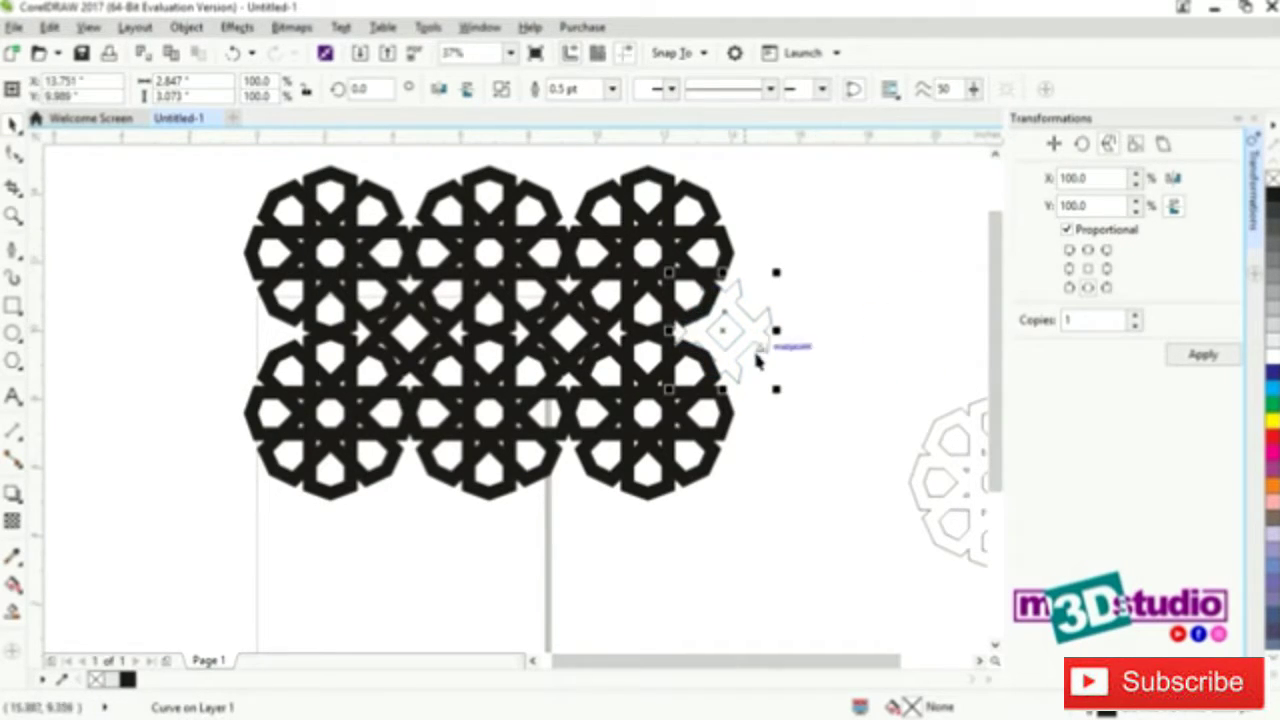
{"action": "scroll", "coordinate": [757, 362], "scroll_direction": "up", "scroll_amount": 2}
{"action": "scroll", "coordinate": [684, 288], "scroll_direction": "up", "scroll_amount": 2}
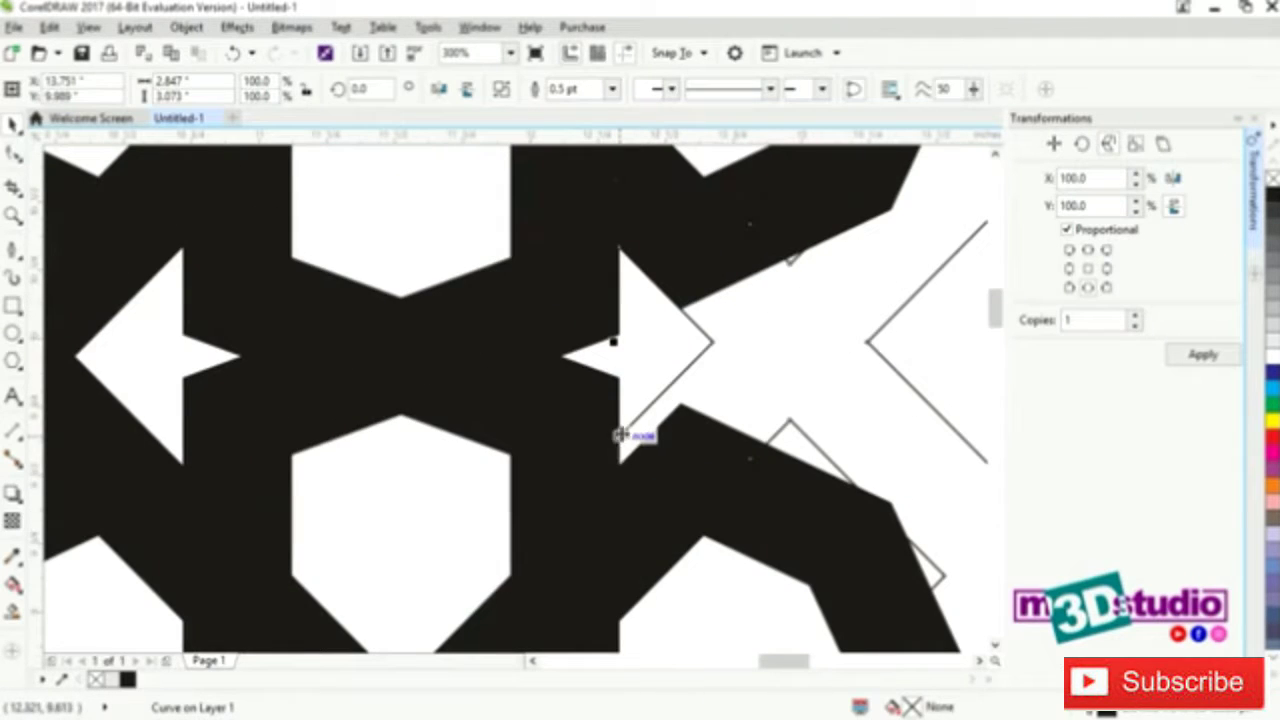
{"action": "left_click_drag", "start_coordinate": [622, 432], "coordinate": [651, 447]}
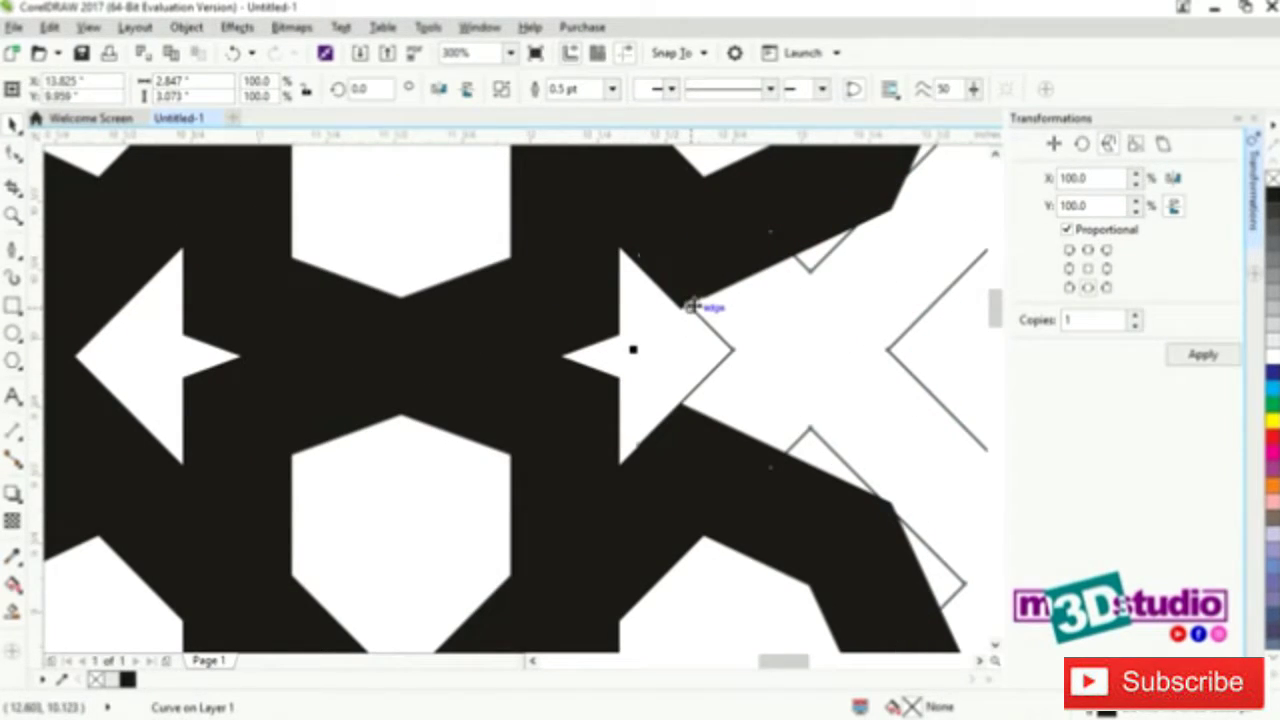
{"action": "scroll", "coordinate": [690, 306], "scroll_direction": "down", "scroll_amount": 5}
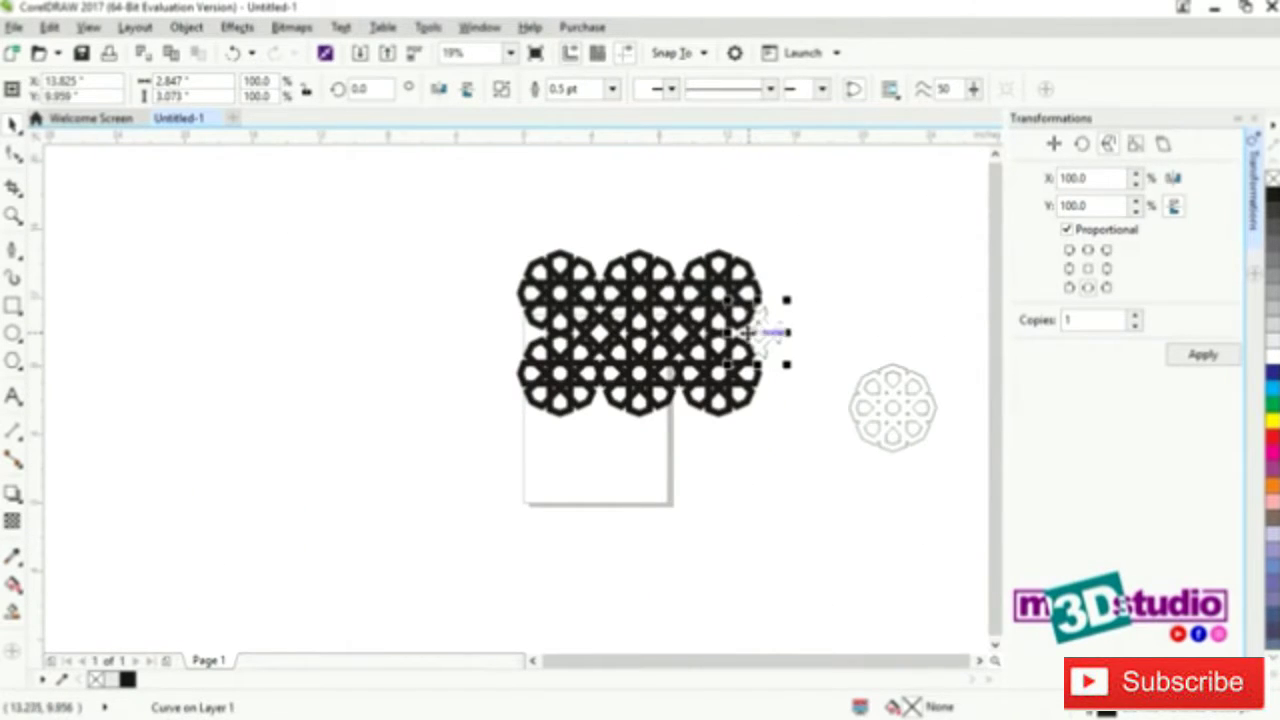
{"action": "left_click", "coordinate": [783, 348]}
Add horizontal guidelines through the centers of both rosette rows and vertical guidelines through the centers of the left and right columns.
{"action": "scroll", "coordinate": [783, 348], "scroll_direction": "up", "scroll_amount": 2}
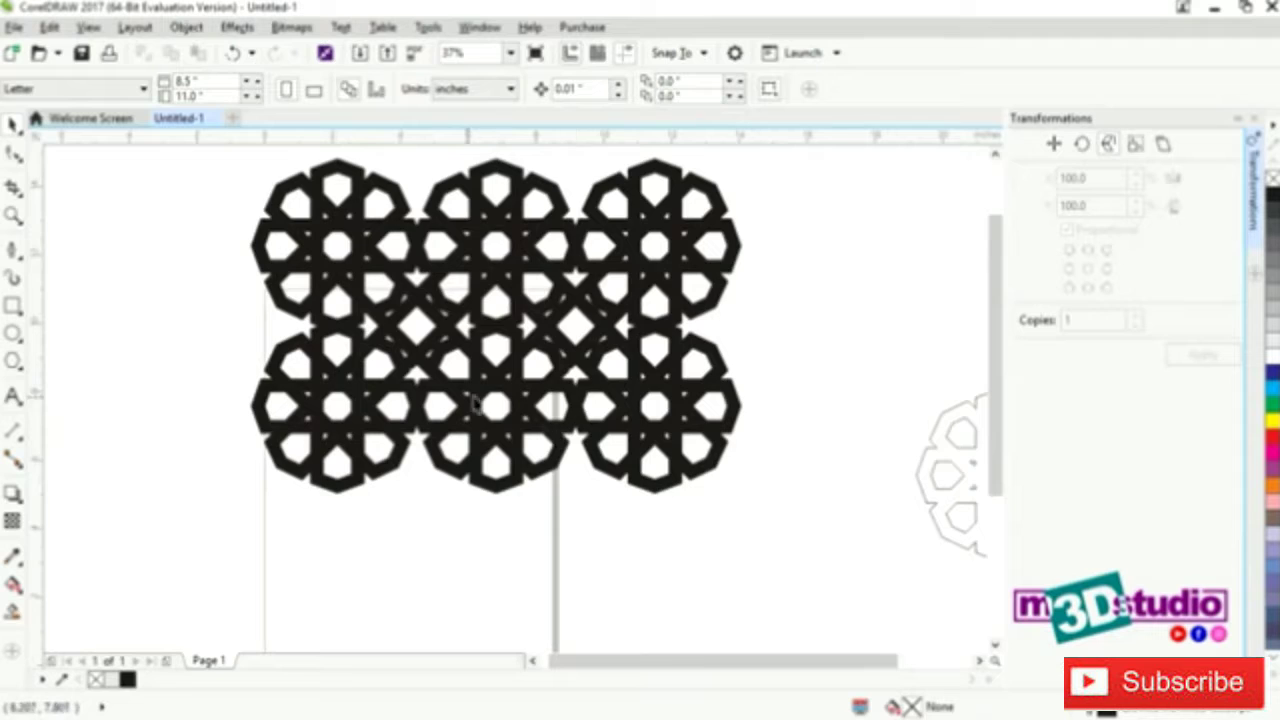
{"action": "scroll", "coordinate": [473, 403], "scroll_direction": "up", "scroll_amount": 2}
{"action": "scroll", "coordinate": [457, 410], "scroll_direction": "down", "scroll_amount": 4}
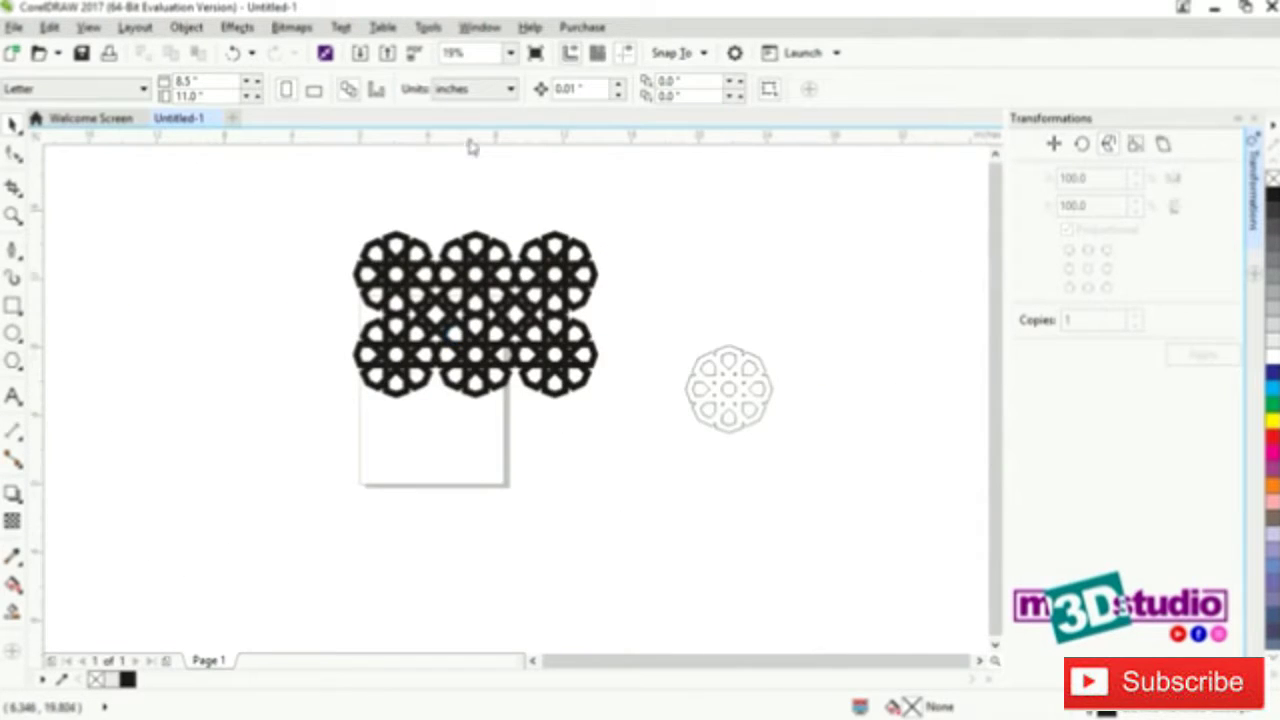
{"action": "scroll", "coordinate": [472, 149], "scroll_direction": "up", "scroll_amount": 2}
{"action": "left_click_drag", "start_coordinate": [490, 140], "coordinate": [438, 516]}
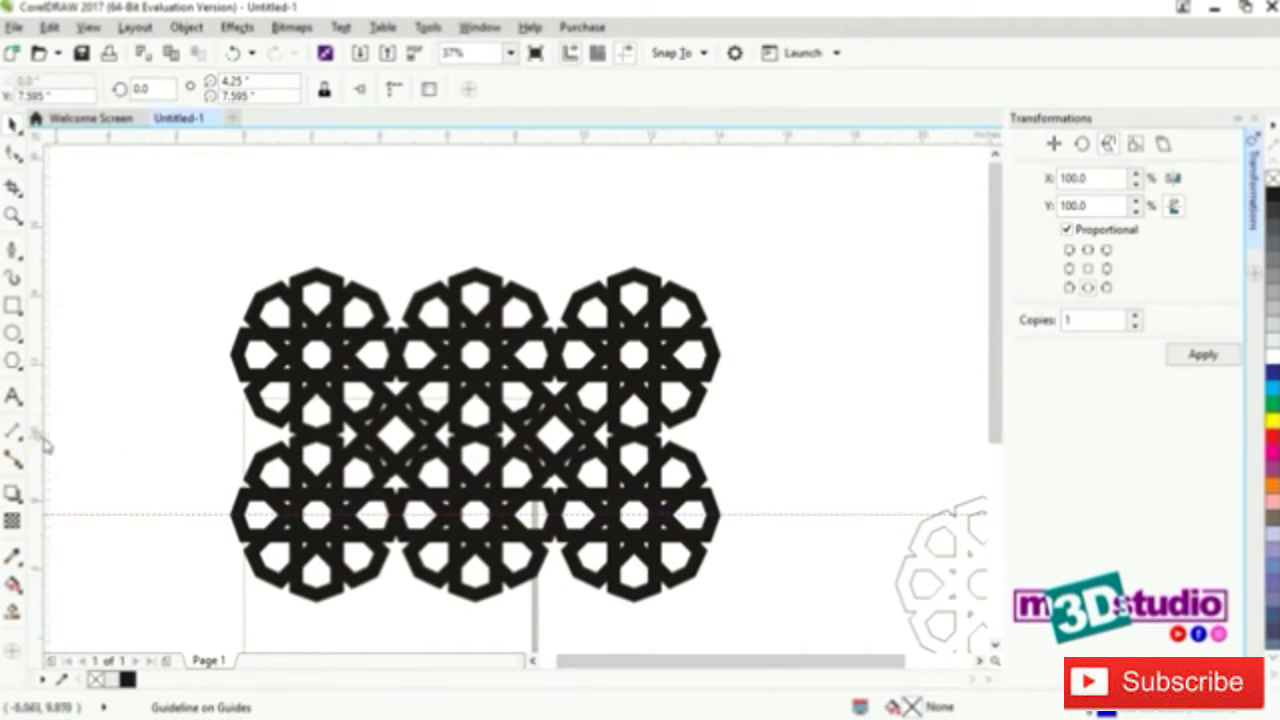
{"action": "left_click_drag", "start_coordinate": [44, 446], "coordinate": [317, 507]}
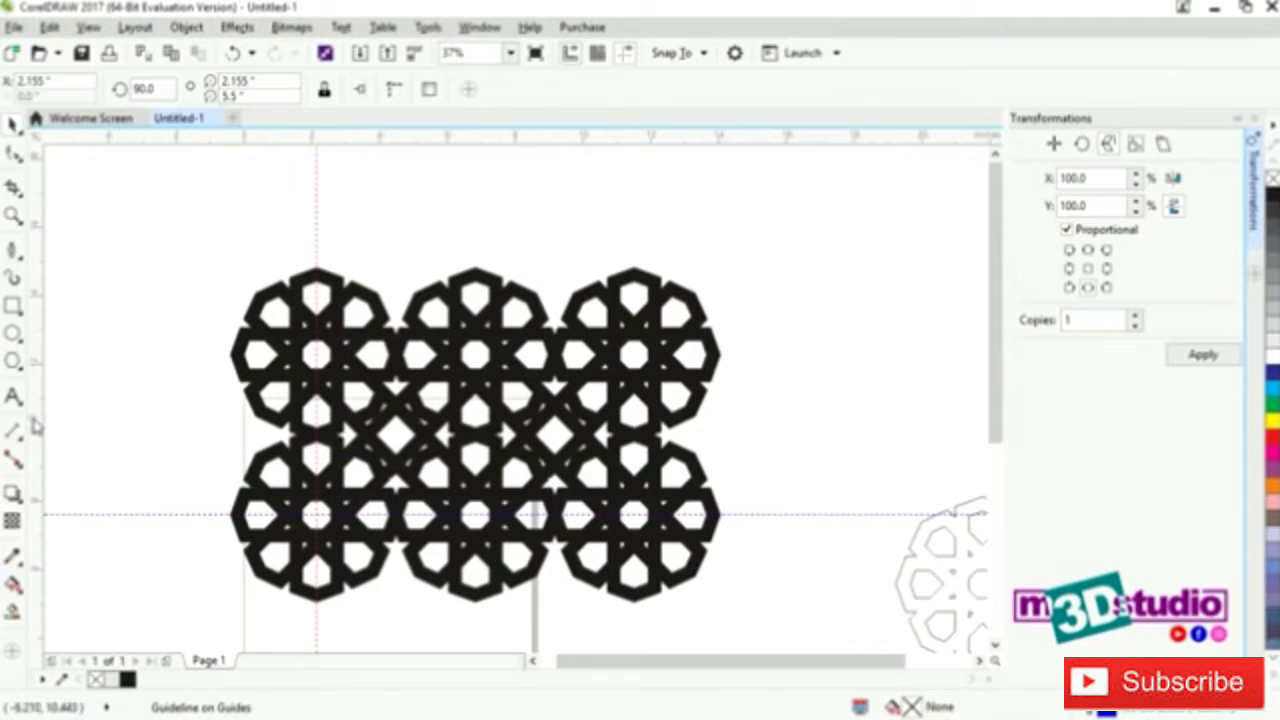
{"action": "left_click_drag", "start_coordinate": [33, 425], "coordinate": [634, 508]}
{"action": "left_click_drag", "start_coordinate": [546, 258], "coordinate": [624, 355]}
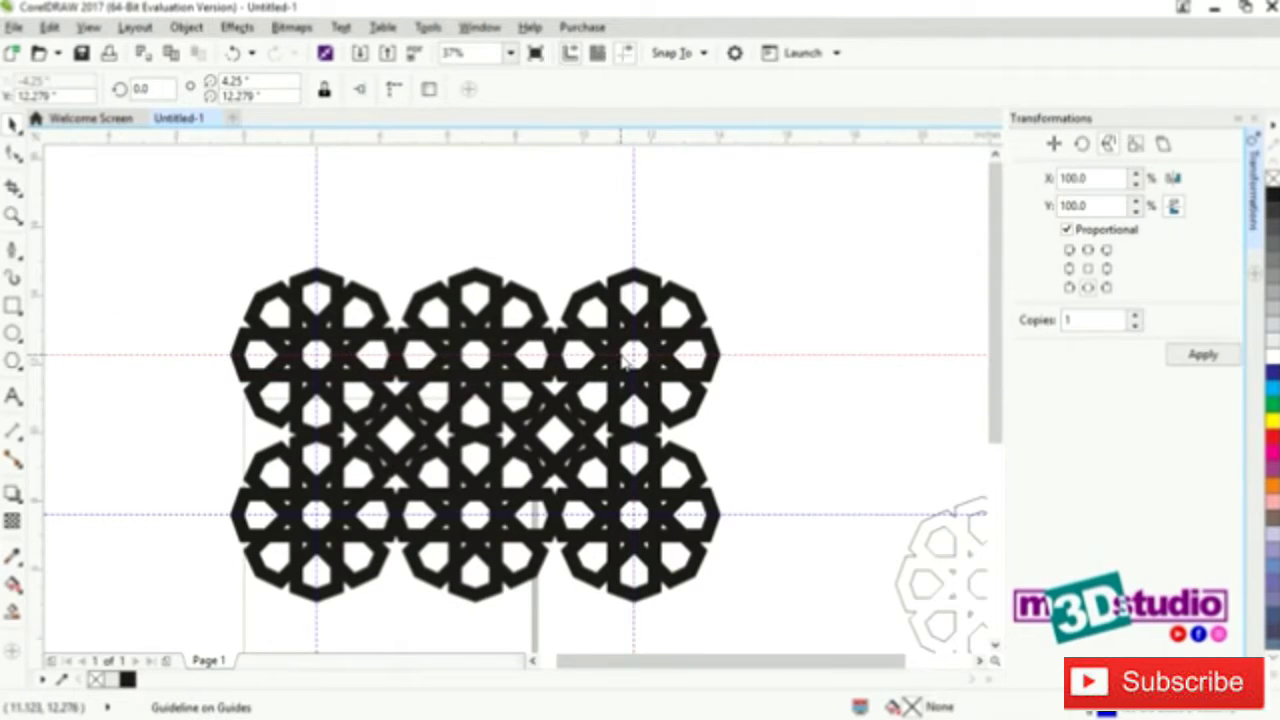
Draw a rectangle about 9.33 by 4.58 inches between the guidelines, spanning the centers of the four corner rosettes.
{"action": "left_click", "coordinate": [13, 305]}
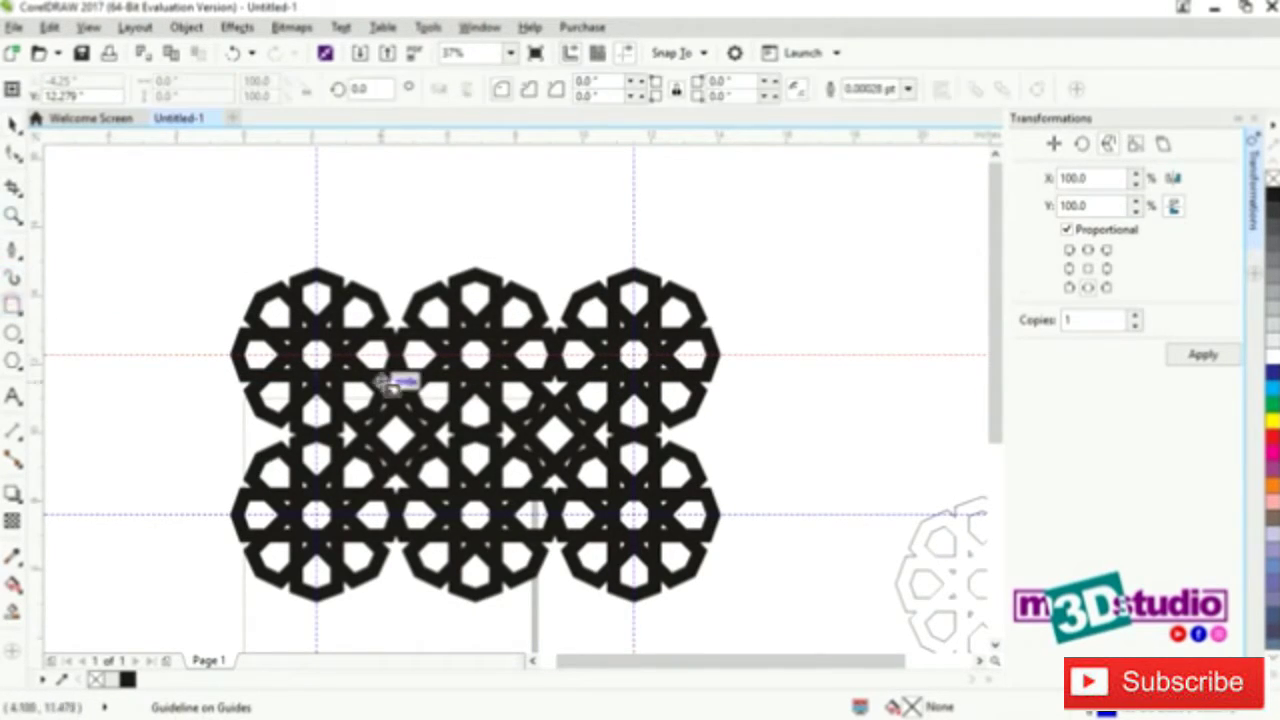
{"action": "left_click_drag", "start_coordinate": [316, 355], "coordinate": [632, 515]}
{"action": "scroll", "coordinate": [640, 518], "scroll_direction": "up", "scroll_amount": 10}
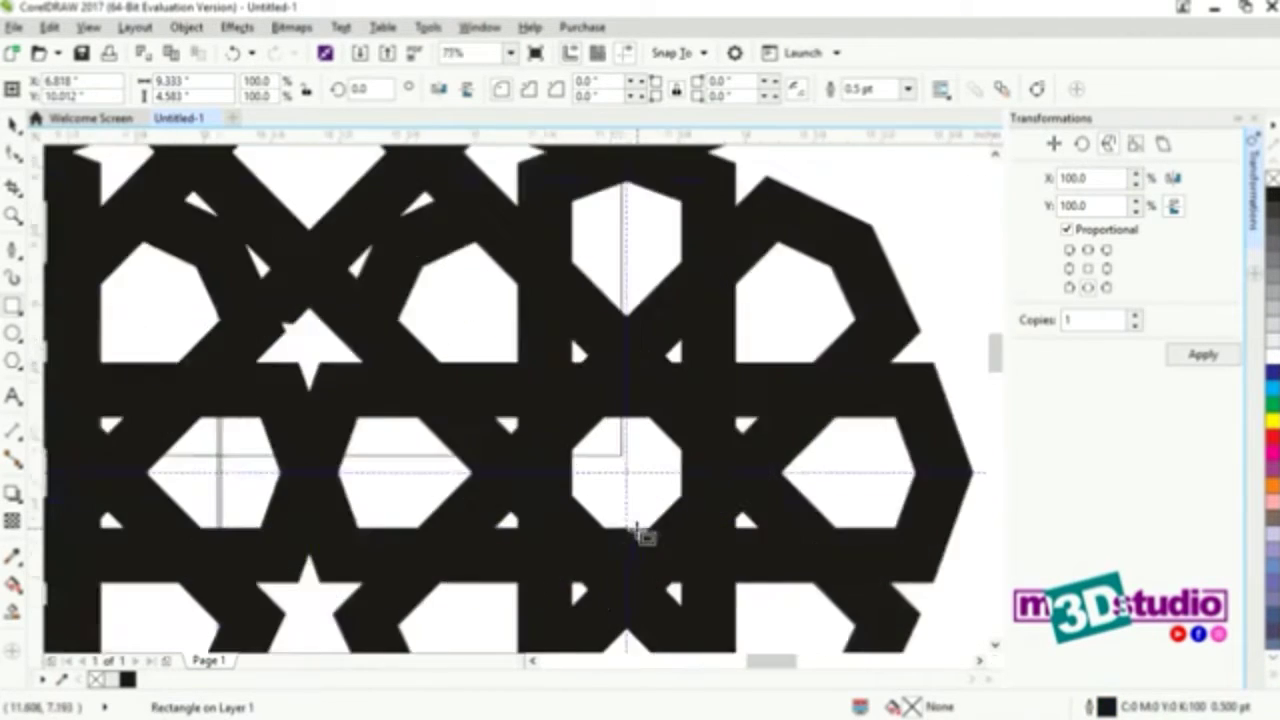
{"action": "left_click_drag", "start_coordinate": [577, 234], "coordinate": [588, 277]}
{"action": "left_click", "coordinate": [578, 238]}
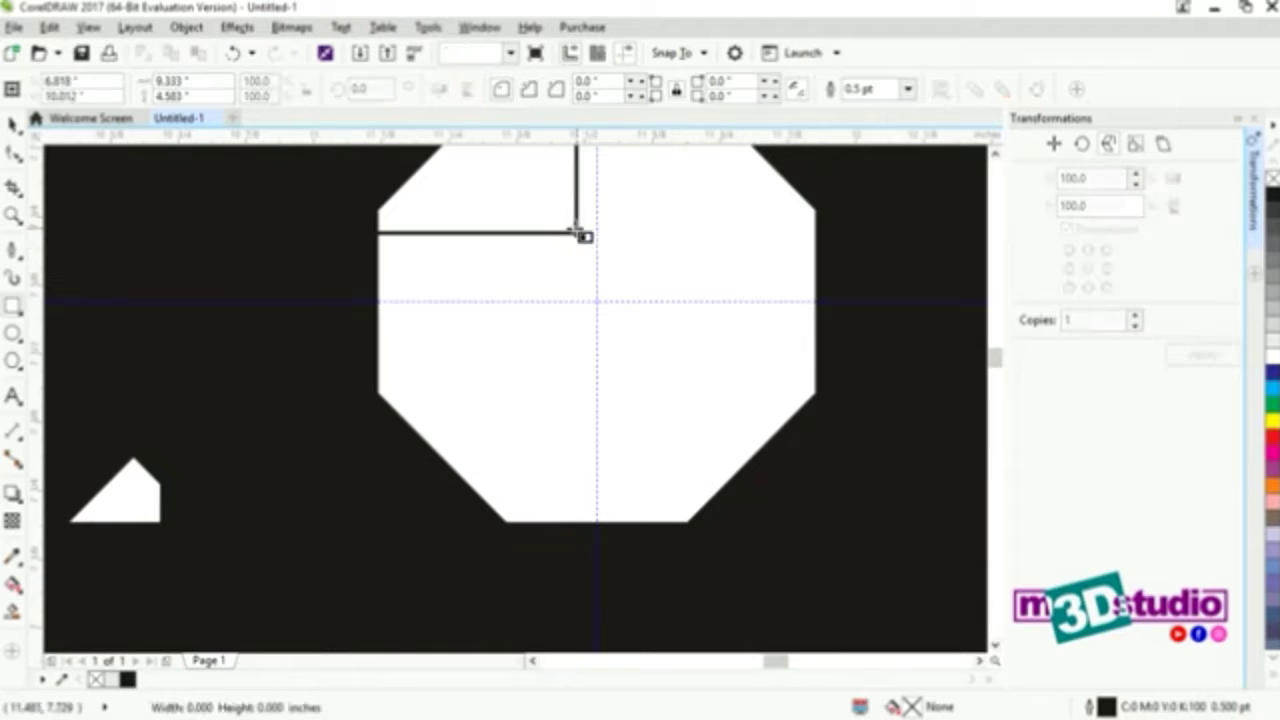
Stretch the rectangle's lower-right corner and lower edge to the guidelines, for a size of about 9.37 by 4.71 inches.
{"action": "key", "text": "space"}
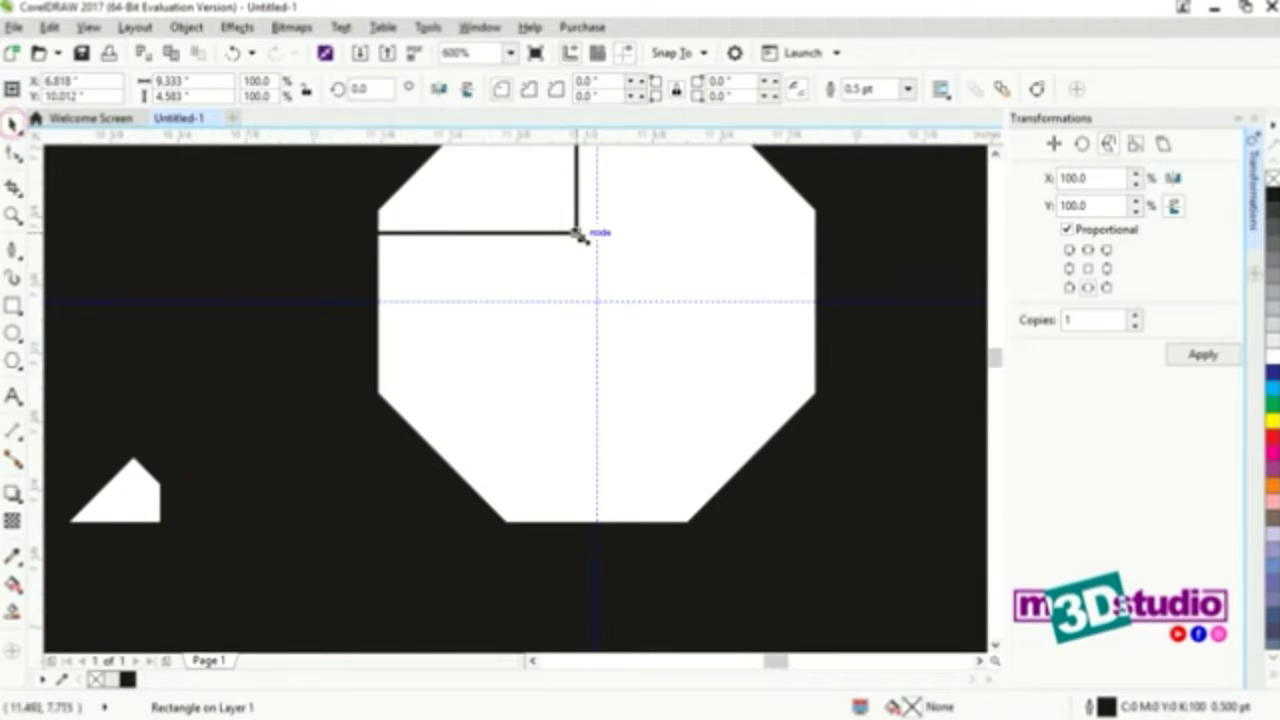
{"action": "left_click_drag", "start_coordinate": [580, 238], "coordinate": [600, 306]}
{"action": "scroll", "coordinate": [640, 310], "scroll_direction": "down", "scroll_amount": 6}
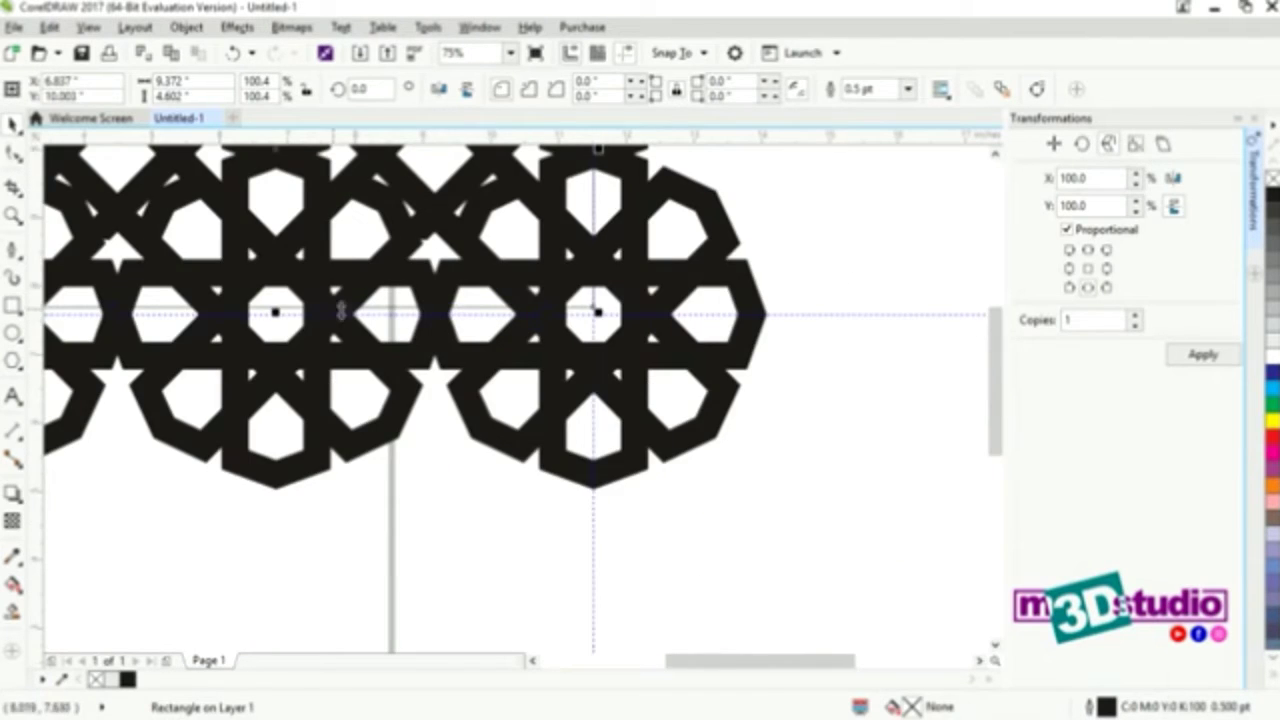
{"action": "scroll", "coordinate": [270, 325], "scroll_direction": "up", "scroll_amount": 5}
{"action": "left_click_drag", "start_coordinate": [395, 243], "coordinate": [412, 301]}
{"action": "scroll", "coordinate": [451, 374], "scroll_direction": "down", "scroll_amount": 5}
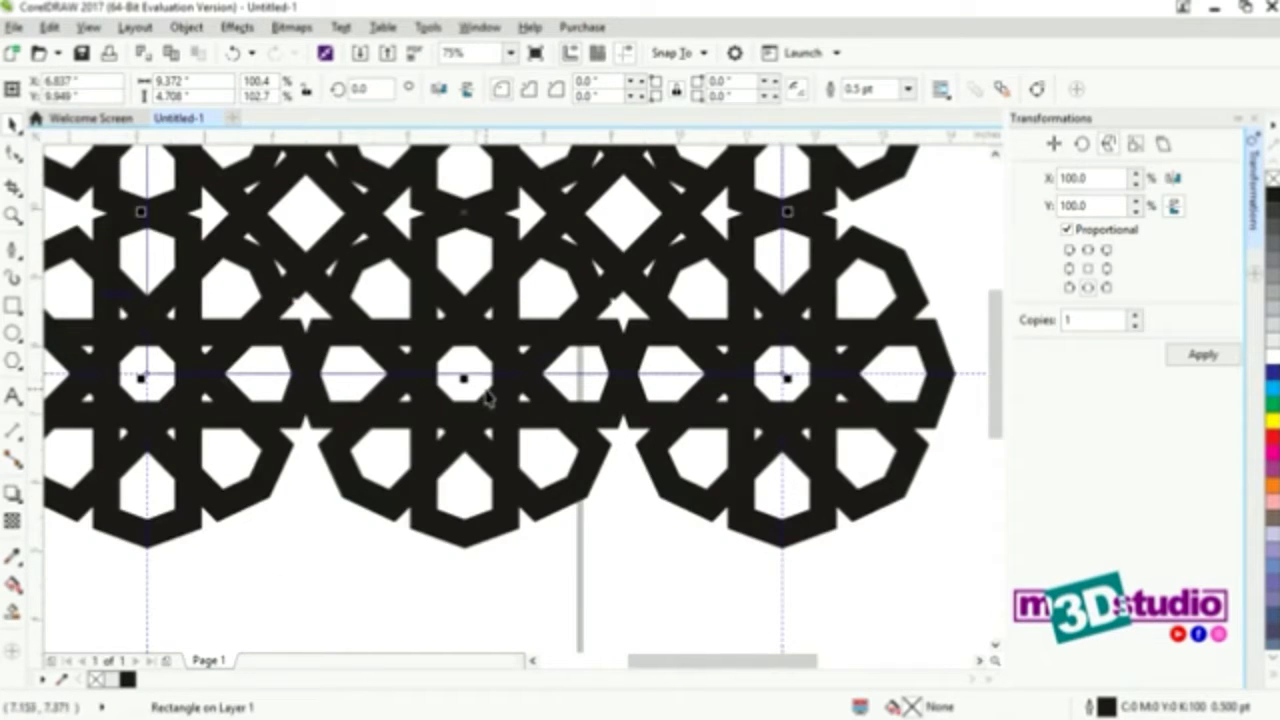
Adjust the rectangle's upper edge to the upper horizontal guideline, for a height of about 4.68 inches.
{"action": "scroll", "coordinate": [487, 397], "scroll_direction": "down", "scroll_amount": 2}
{"action": "scroll", "coordinate": [466, 243], "scroll_direction": "up", "scroll_amount": 5}
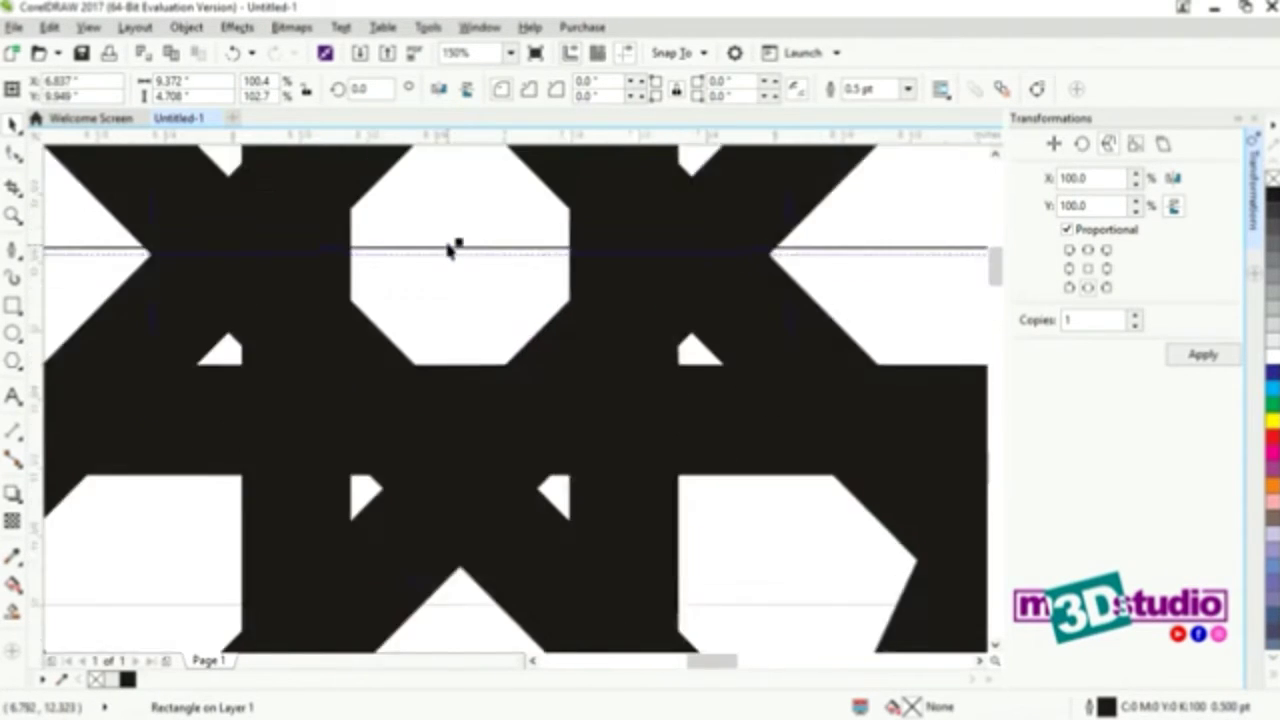
{"action": "scroll", "coordinate": [449, 249], "scroll_direction": "up", "scroll_amount": 3}
{"action": "left_click_drag", "start_coordinate": [471, 249], "coordinate": [492, 258]}
{"action": "scroll", "coordinate": [677, 366], "scroll_direction": "down", "scroll_amount": 4}
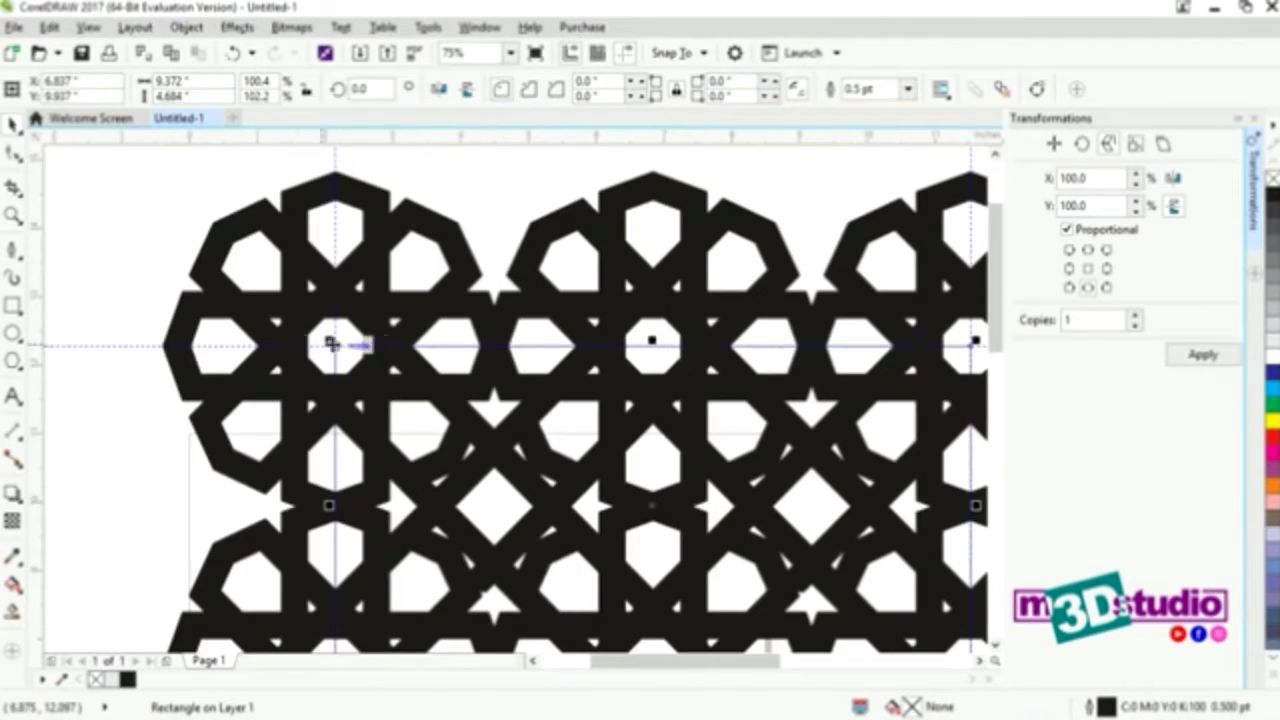
Change the rectangle's outline to white and try to snap its left edge to the left vertical guideline.
{"action": "scroll", "coordinate": [332, 344], "scroll_direction": "up", "scroll_amount": 3}
{"action": "scroll", "coordinate": [297, 291], "scroll_direction": "up", "scroll_amount": 1}
{"action": "scroll", "coordinate": [343, 240], "scroll_direction": "down", "scroll_amount": 4}
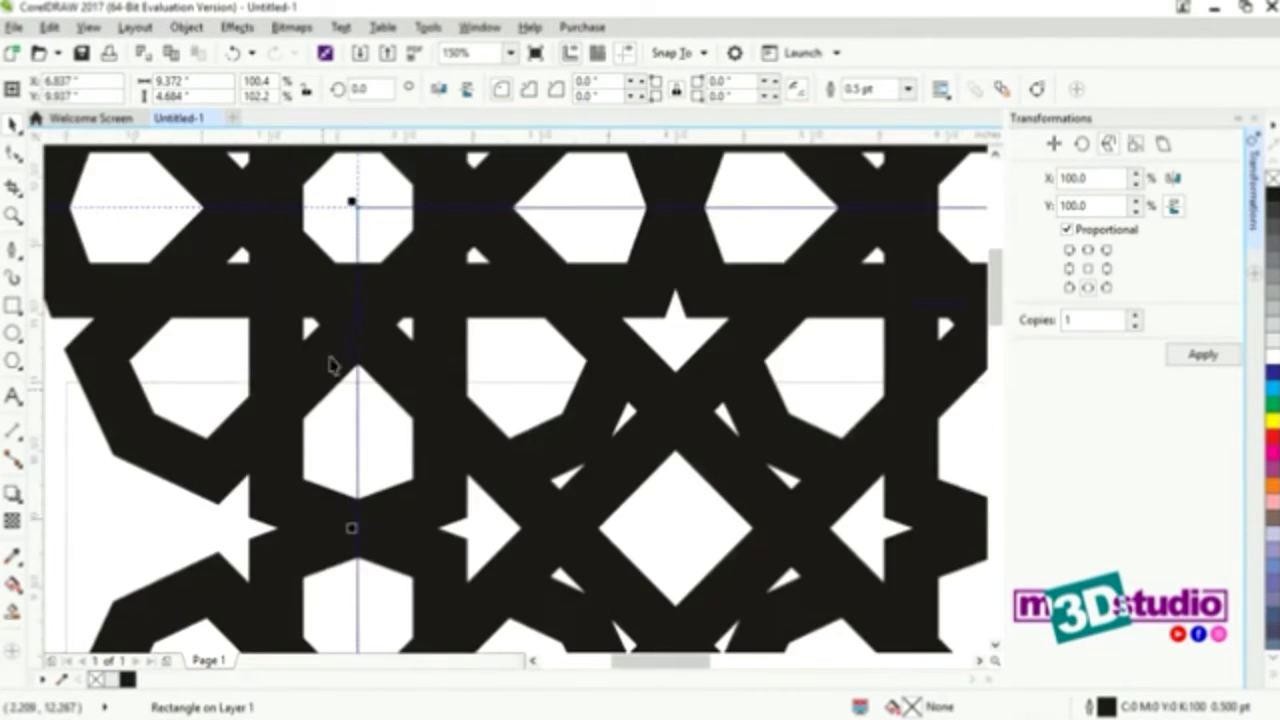
{"action": "scroll", "coordinate": [357, 528], "scroll_direction": "up", "scroll_amount": 4}
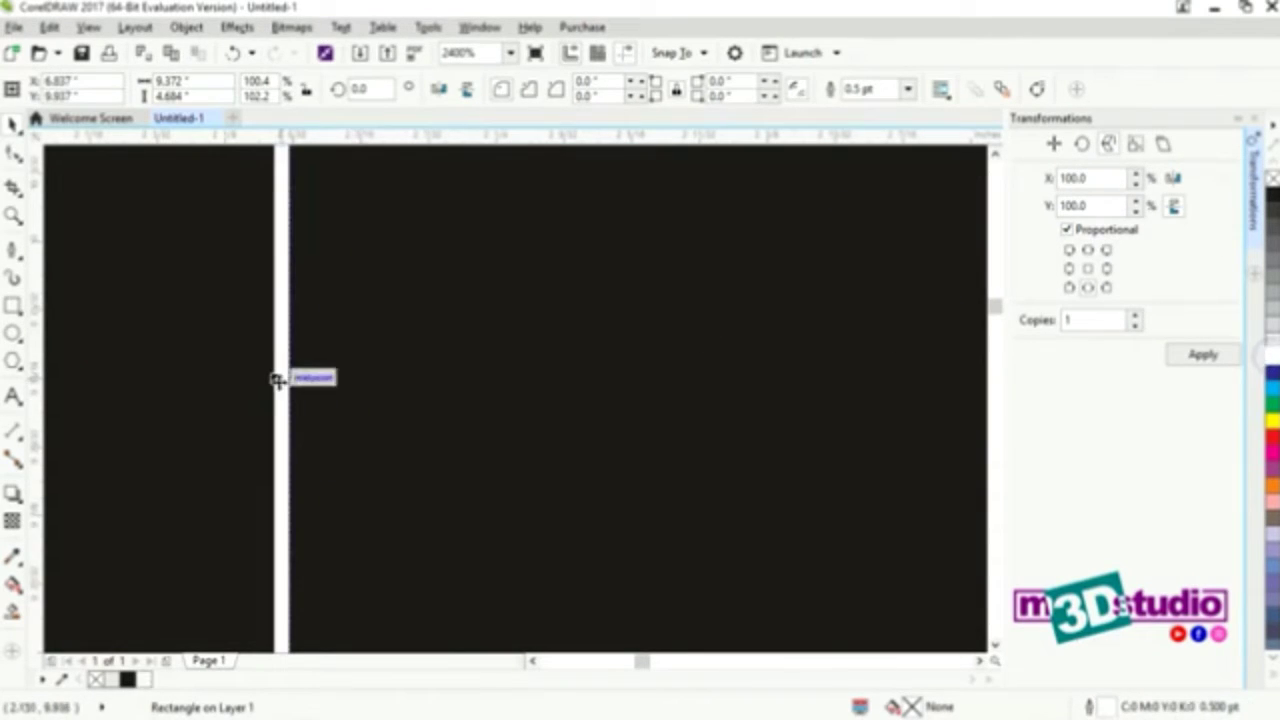
{"action": "left_click_drag", "start_coordinate": [277, 378], "coordinate": [277, 374]}
{"action": "scroll", "coordinate": [278, 366], "scroll_direction": "down", "scroll_amount": 5}
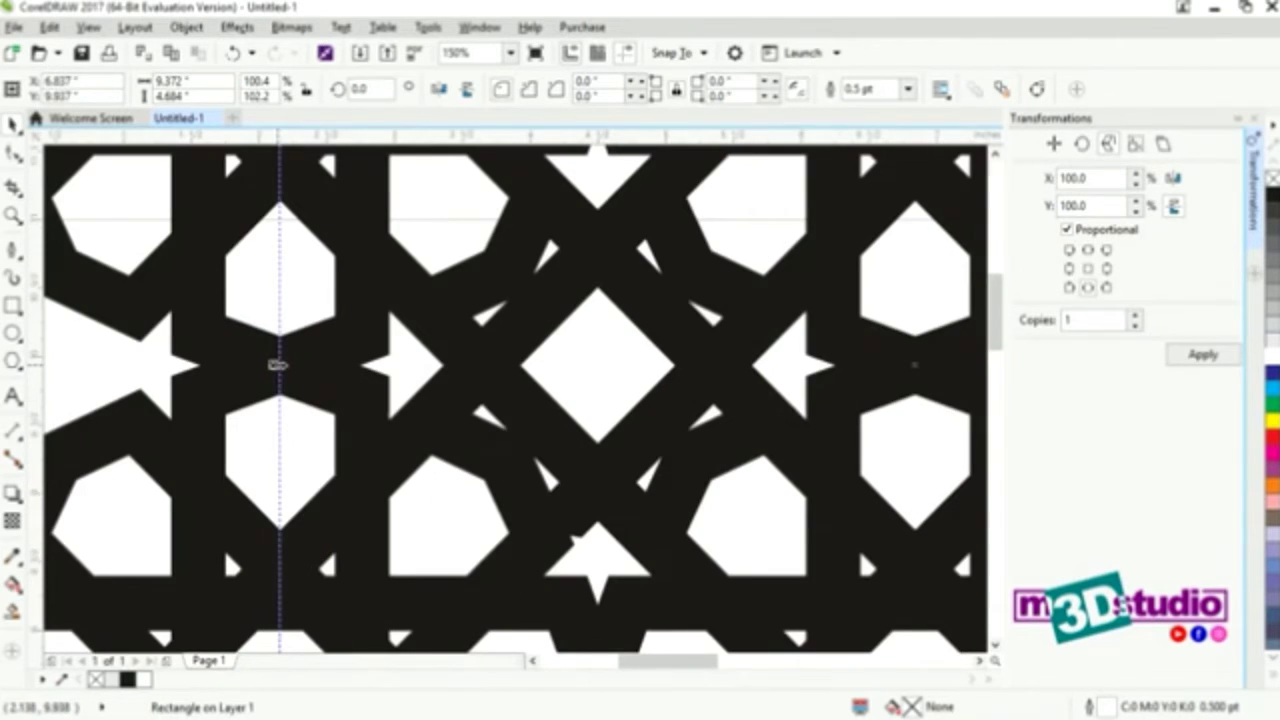
Try to snap the rectangle's right, upper and lower edges to their guidelines.
{"action": "scroll", "coordinate": [277, 365], "scroll_direction": "down", "scroll_amount": 1}
{"action": "scroll", "coordinate": [960, 366], "scroll_direction": "up", "scroll_amount": 3}
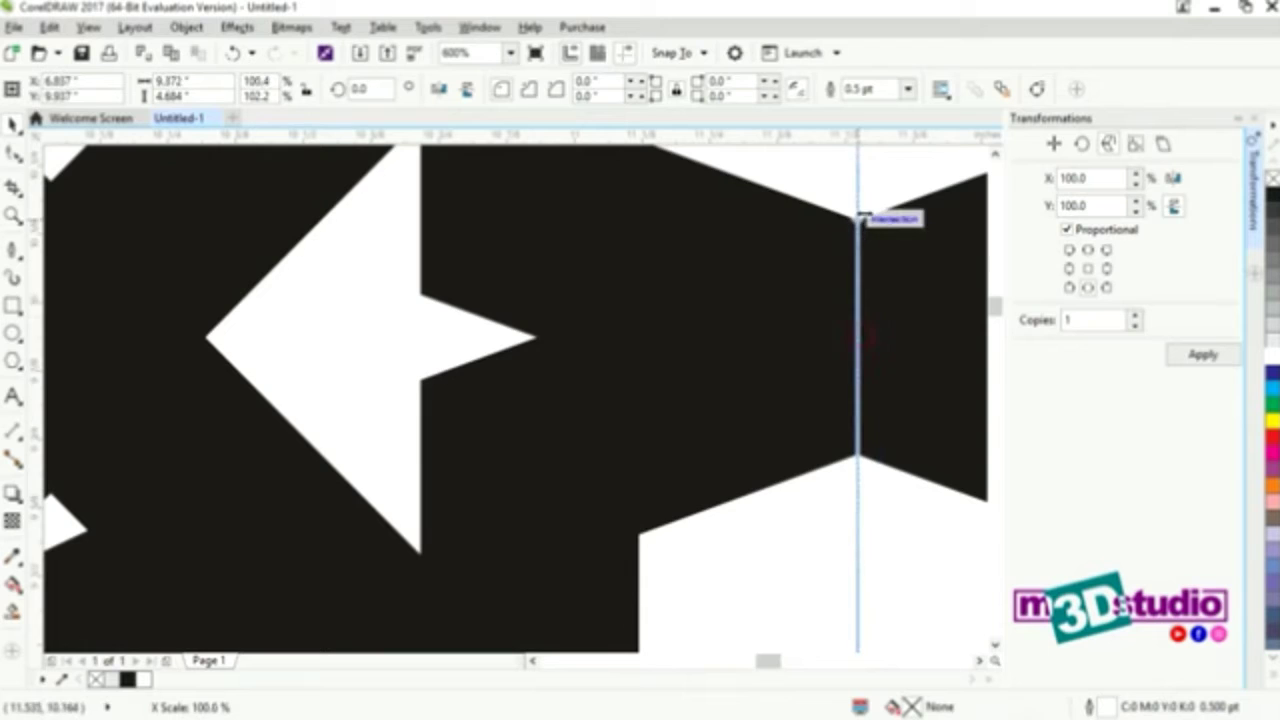
{"action": "scroll", "coordinate": [848, 340], "scroll_direction": "down", "scroll_amount": 2}
{"action": "scroll", "coordinate": [852, 352], "scroll_direction": "down", "scroll_amount": 1}
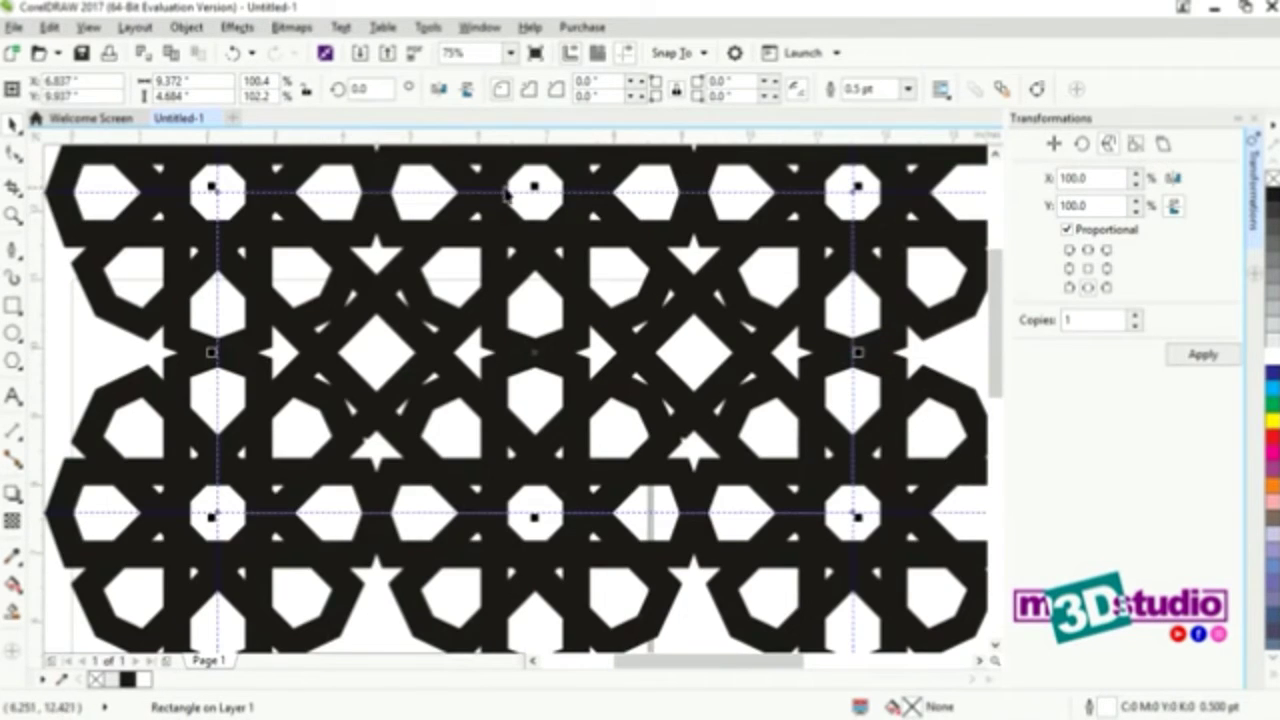
{"action": "left_click_drag", "start_coordinate": [534, 187], "coordinate": [817, 190]}
{"action": "scroll", "coordinate": [670, 240], "scroll_direction": "down", "scroll_amount": 1}
{"action": "scroll", "coordinate": [624, 388], "scroll_direction": "up", "scroll_amount": 2}
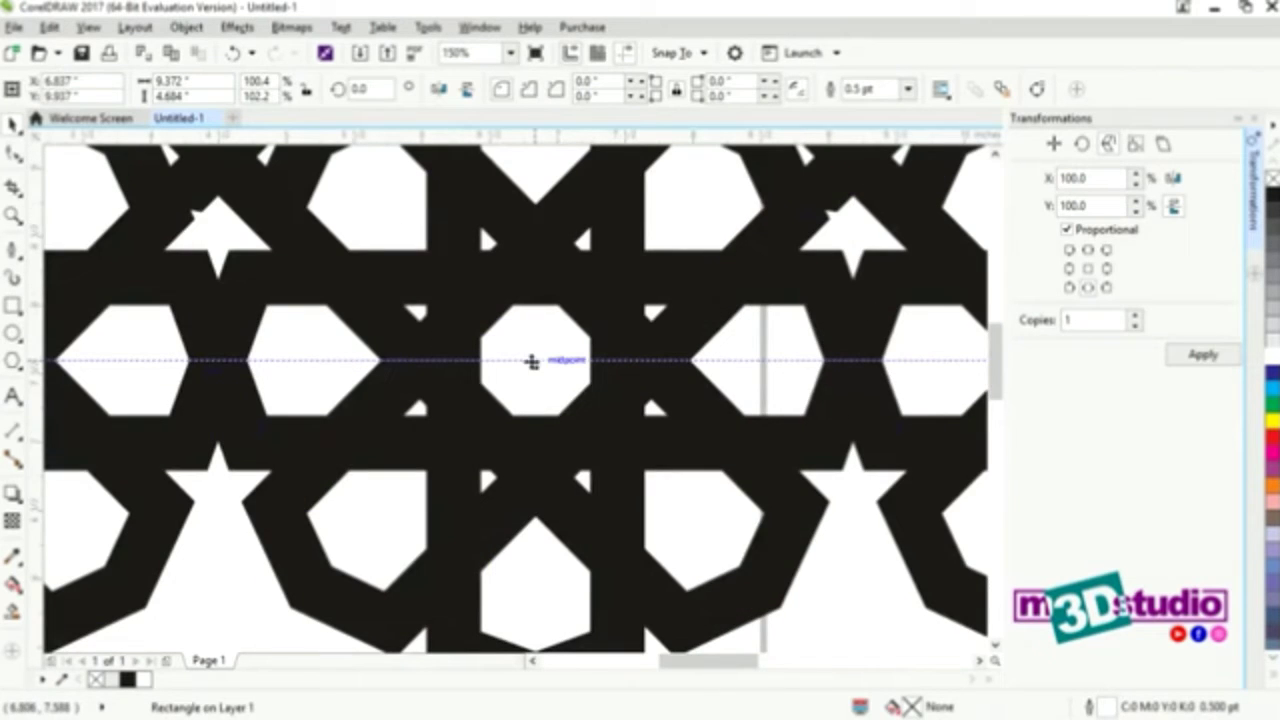
{"action": "left_click_drag", "start_coordinate": [534, 362], "coordinate": [591, 364]}
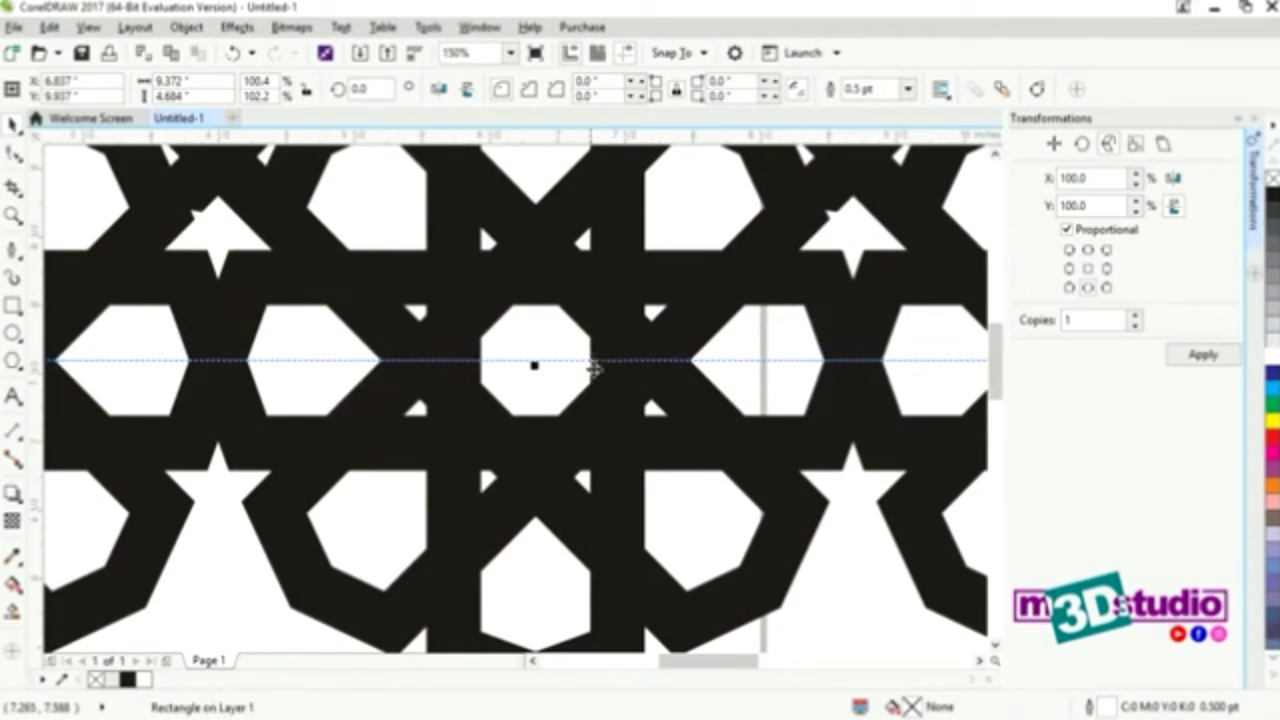
{"action": "scroll", "coordinate": [574, 396], "scroll_direction": "down", "scroll_amount": 2}
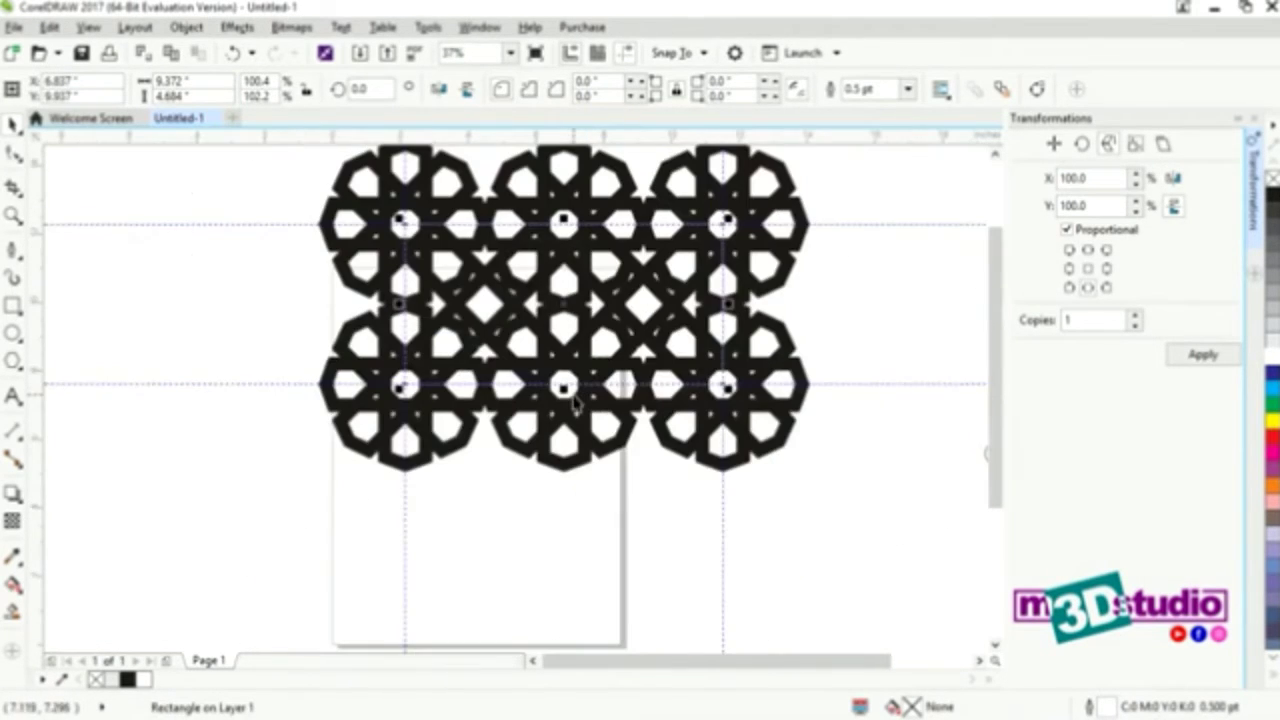
Intersect the lattice with the framing rectangle and delete the original full lattice, keeping only the repeating section.
{"action": "left_click", "coordinate": [462, 178], "text": "shift"}
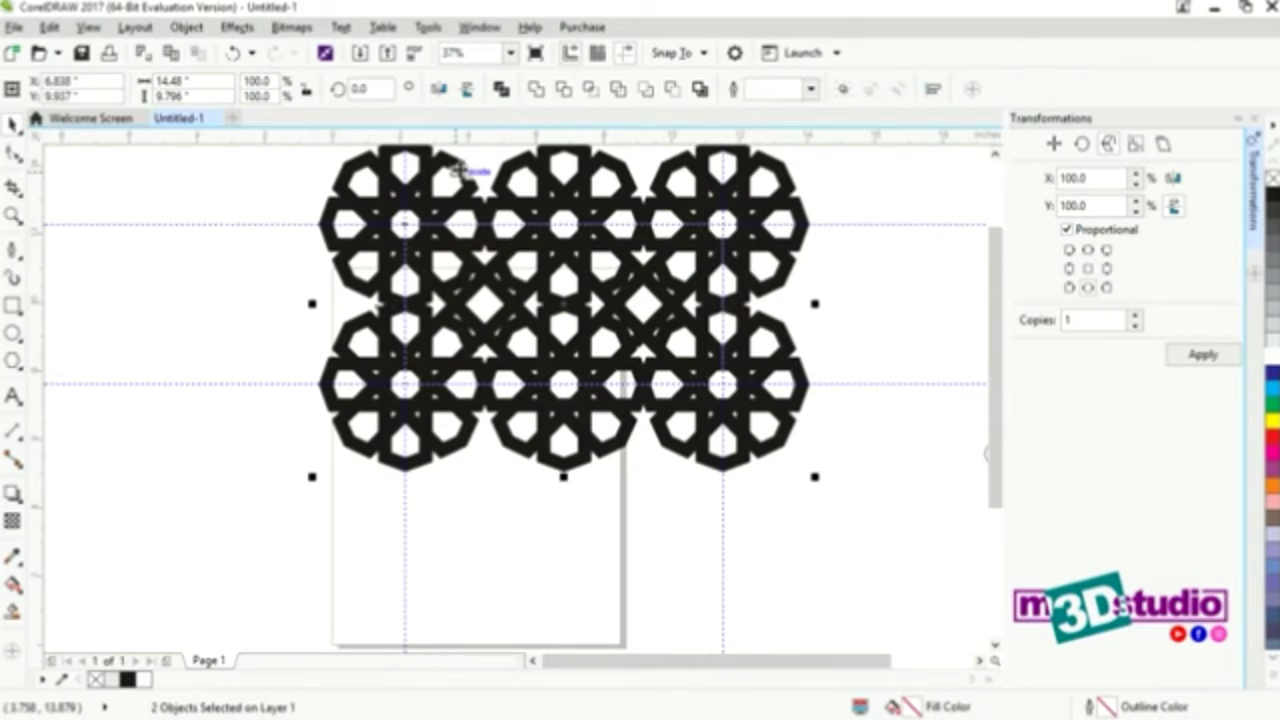
{"action": "left_click", "coordinate": [590, 90]}
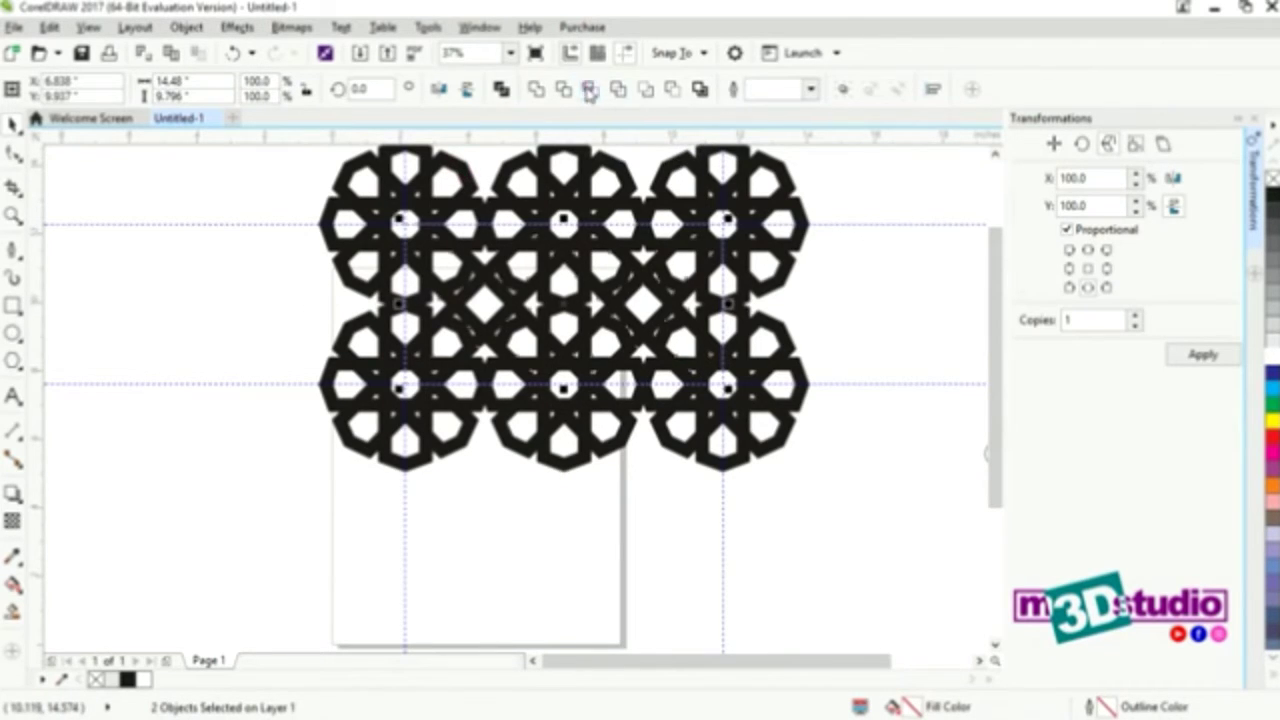
{"action": "left_click", "coordinate": [785, 191]}
{"action": "key", "text": "Delete"}
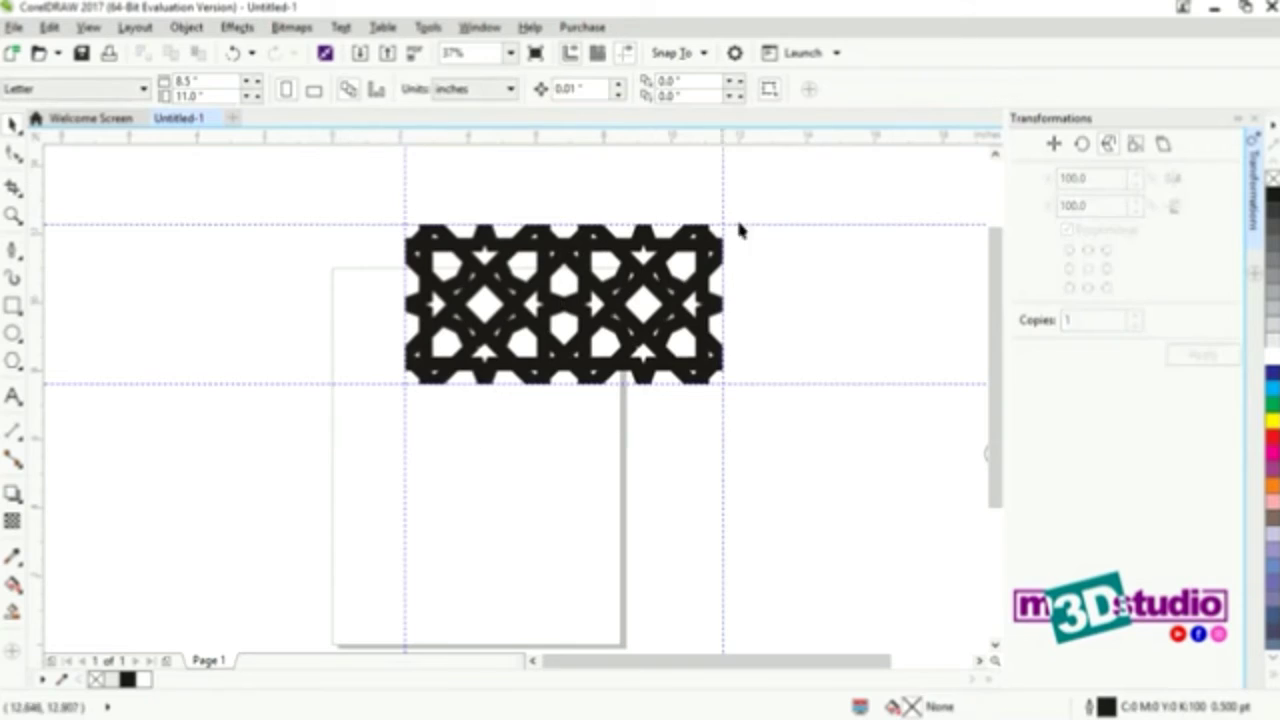
Move the leftover rectangle off the trimmed tile, and delete it and the upper horizontal guideline.
{"action": "left_click", "coordinate": [683, 286]}
{"action": "left_click_drag", "start_coordinate": [705, 262], "coordinate": [645, 346]}
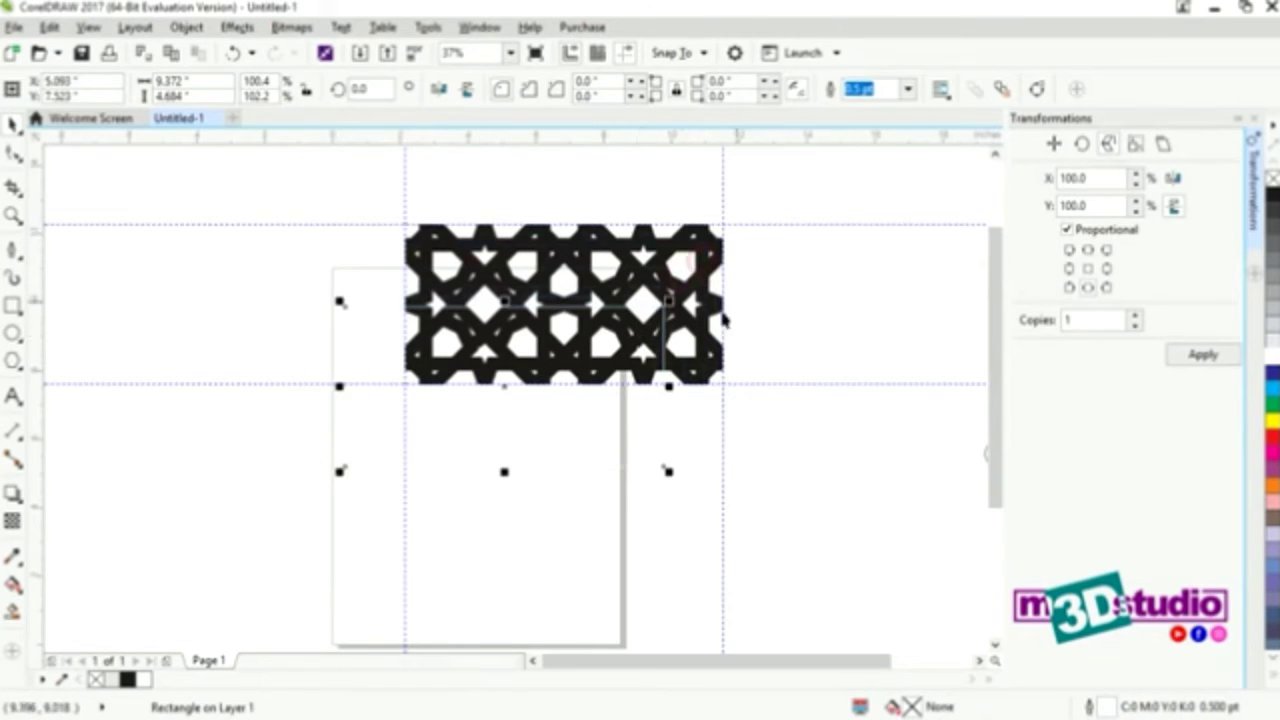
{"action": "left_click", "coordinate": [805, 237]}
{"action": "left_click", "coordinate": [806, 222]}
{"action": "key", "text": "Delete"}
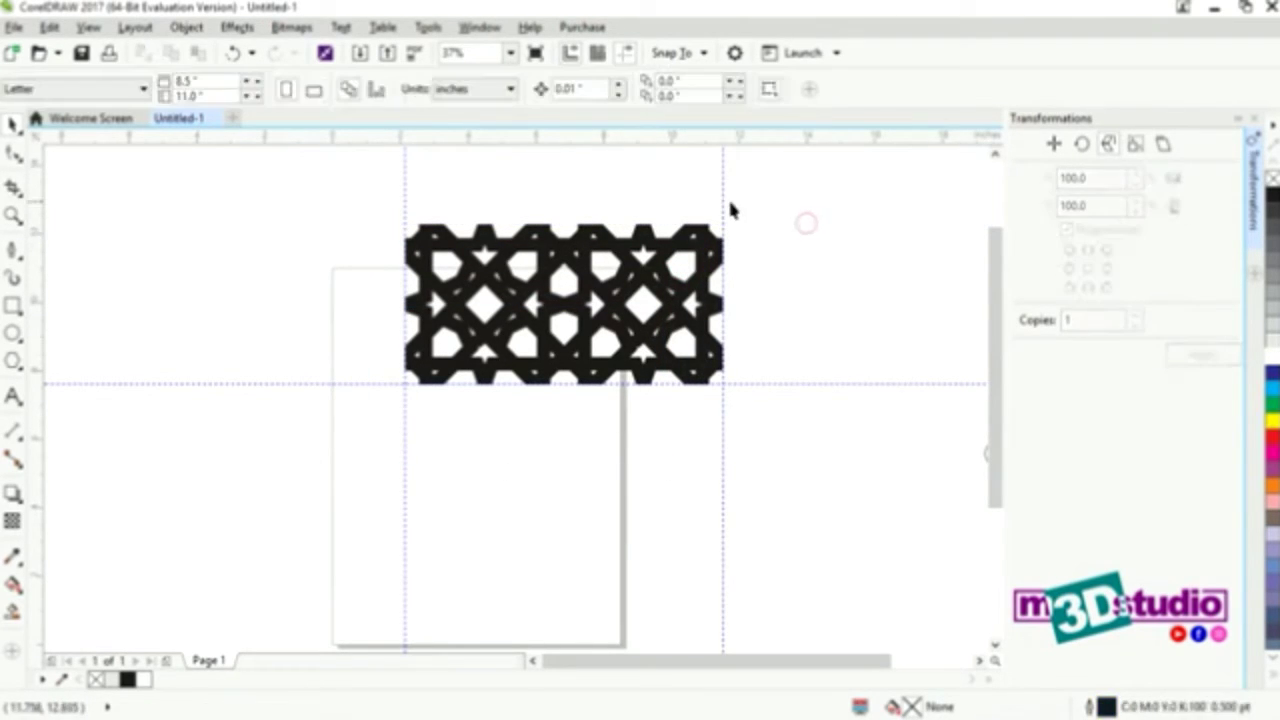
Delete the two vertical guidelines and the lower horizontal one, and shift the trimmed lattice tile slightly down and right.
{"action": "left_click", "coordinate": [721, 198]}
{"action": "key", "text": "Delete"}
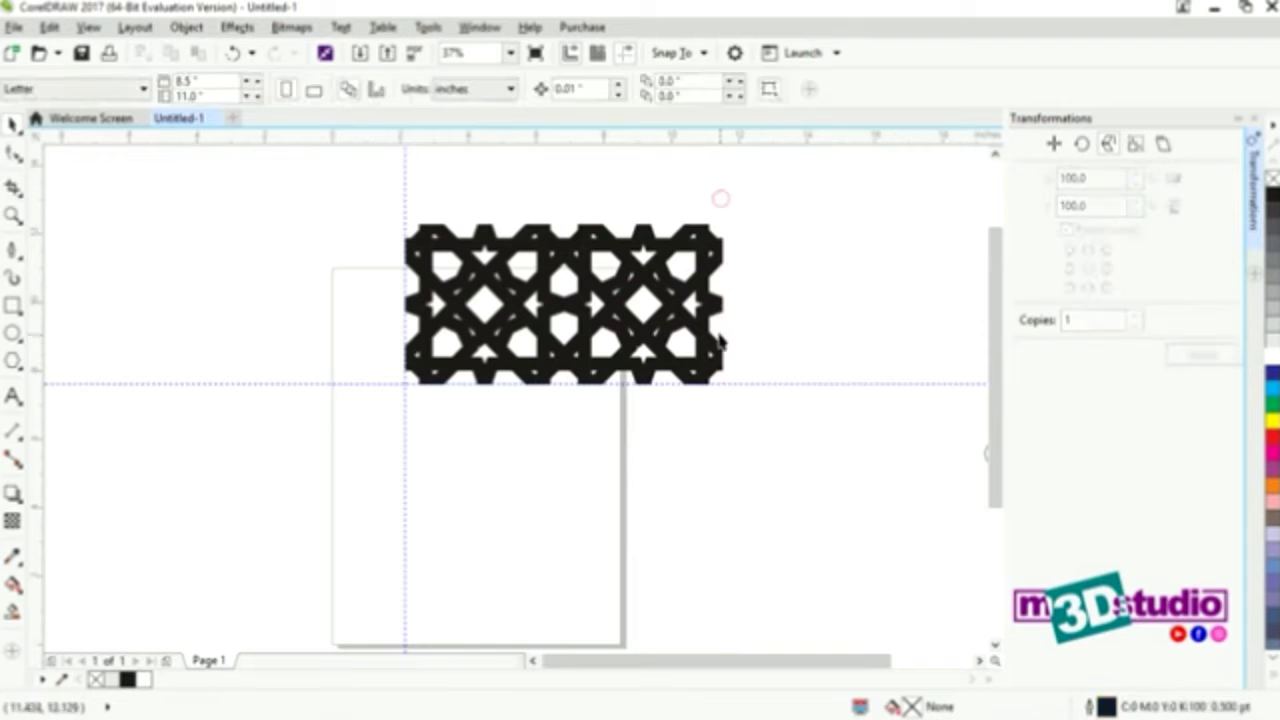
{"action": "left_click", "coordinate": [737, 384]}
{"action": "key", "text": "Delete"}
{"action": "left_click_drag", "start_coordinate": [634, 315], "coordinate": [649, 348]}
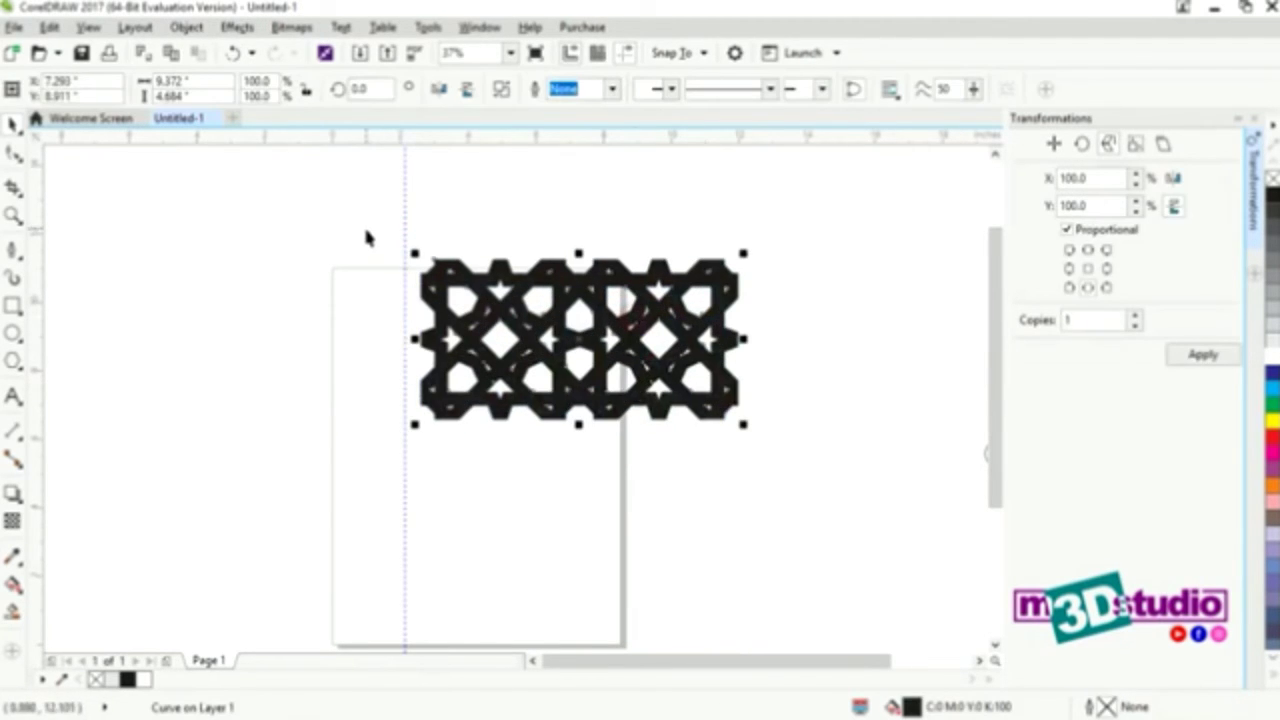
{"action": "left_click", "coordinate": [404, 222]}
{"action": "key", "text": "Delete"}
{"action": "left_click", "coordinate": [473, 290]}
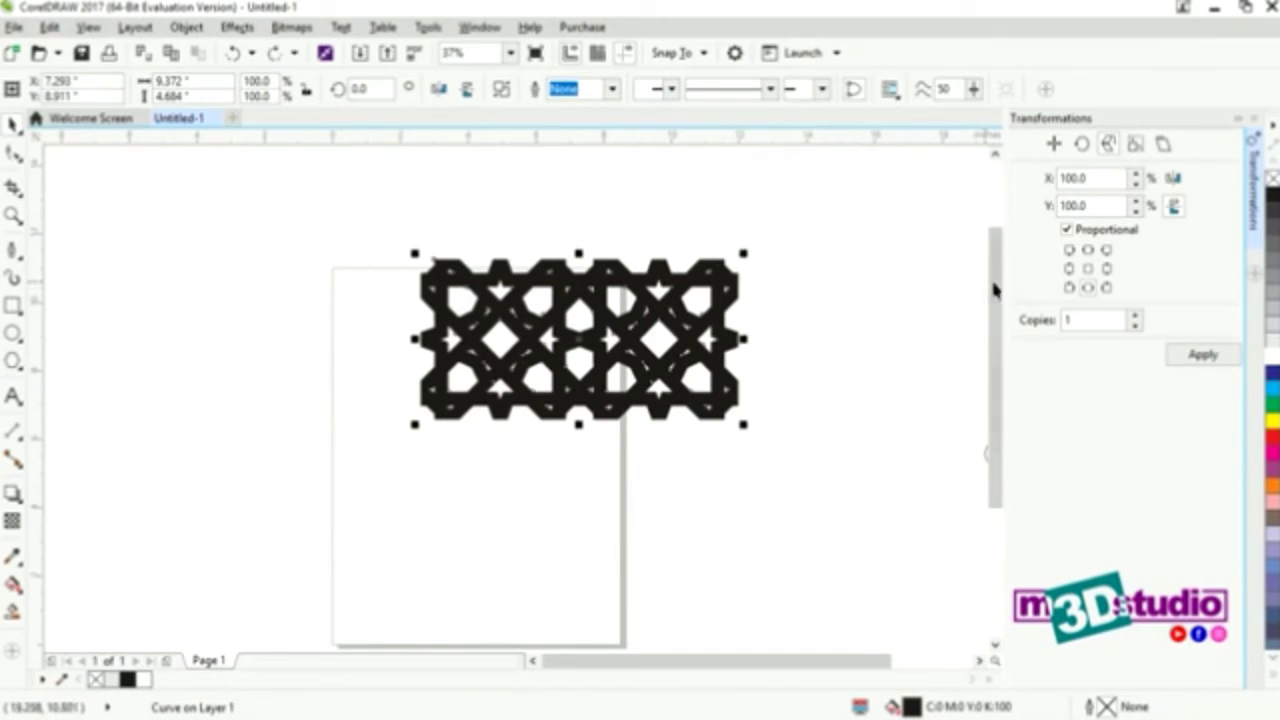
Mirror the tile horizontally about its left-middle anchor with one copy, applied twice to make a row of three tiles.
{"action": "left_click", "coordinate": [1172, 177]}
{"action": "left_click", "coordinate": [1172, 204]}
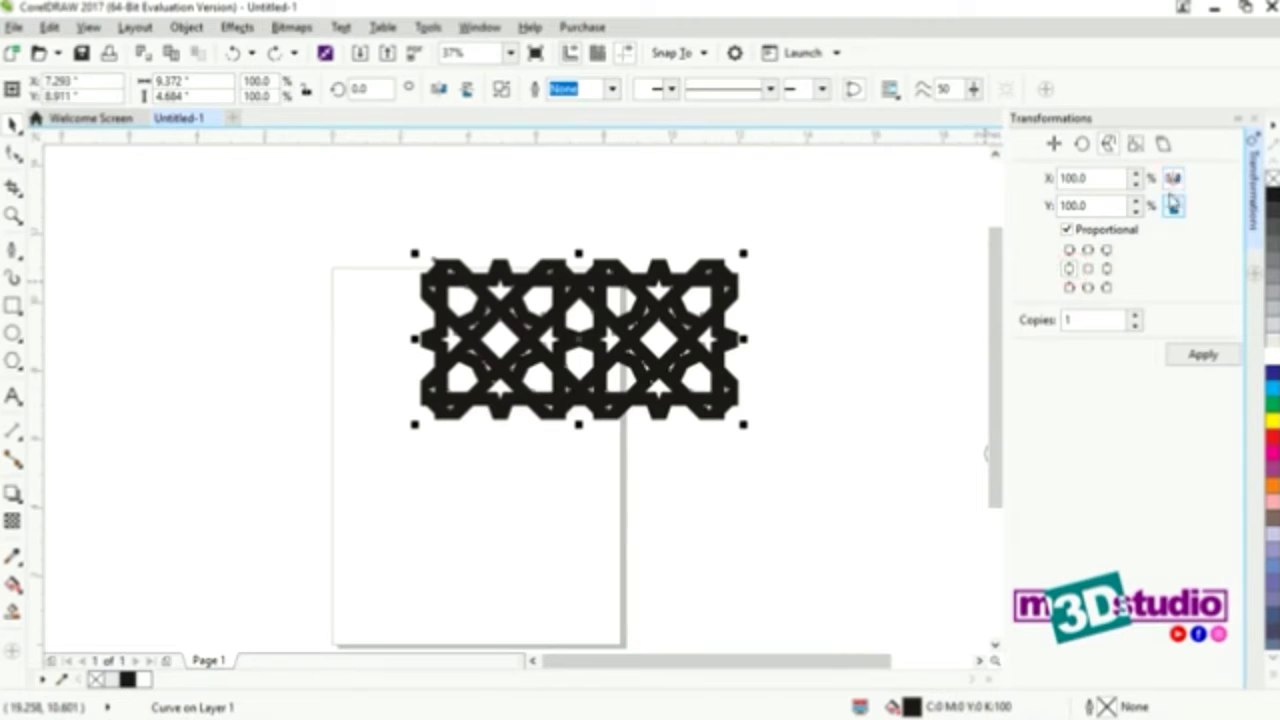
{"action": "left_click", "coordinate": [1183, 357]}
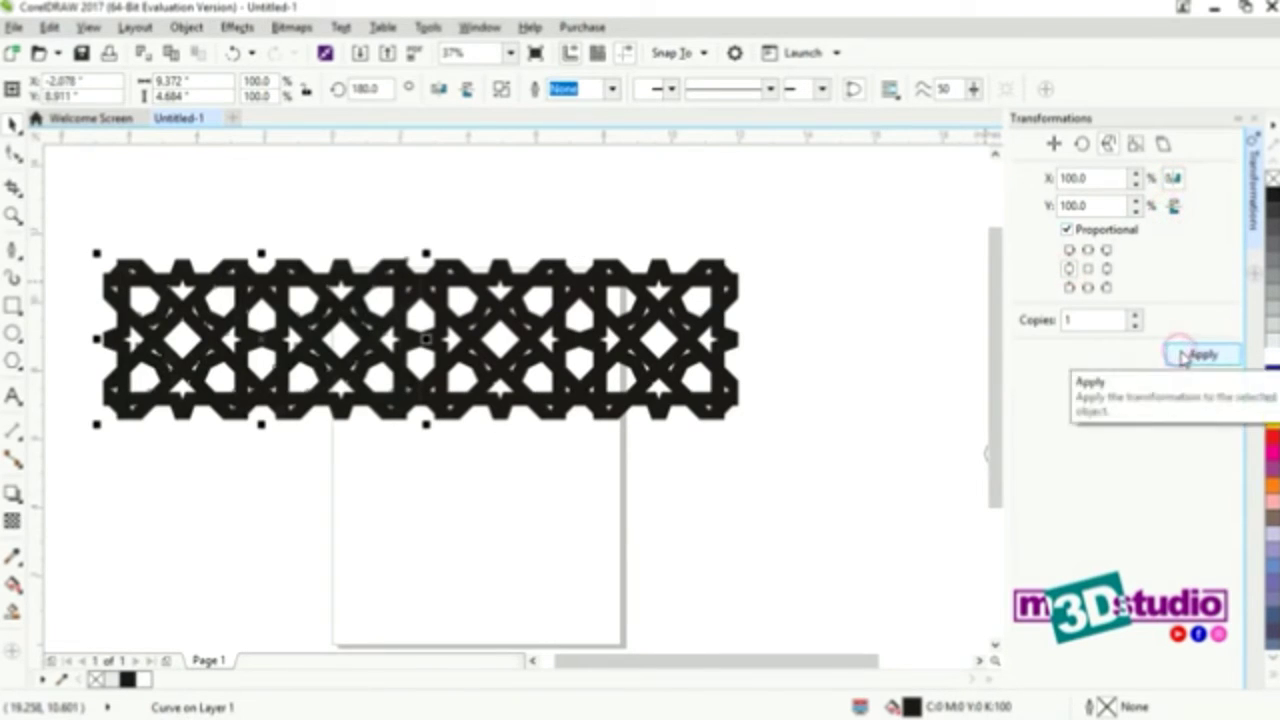
{"action": "left_click", "coordinate": [1183, 357]}
Mirror the whole three-tile row vertically about its bottom-center anchor with one copy, repeated to make three rows.
{"action": "scroll", "coordinate": [874, 374], "scroll_direction": "down", "scroll_amount": 2}
{"action": "left_click_drag", "start_coordinate": [849, 403], "coordinate": [305, 268]}
{"action": "left_click", "coordinate": [1087, 269]}
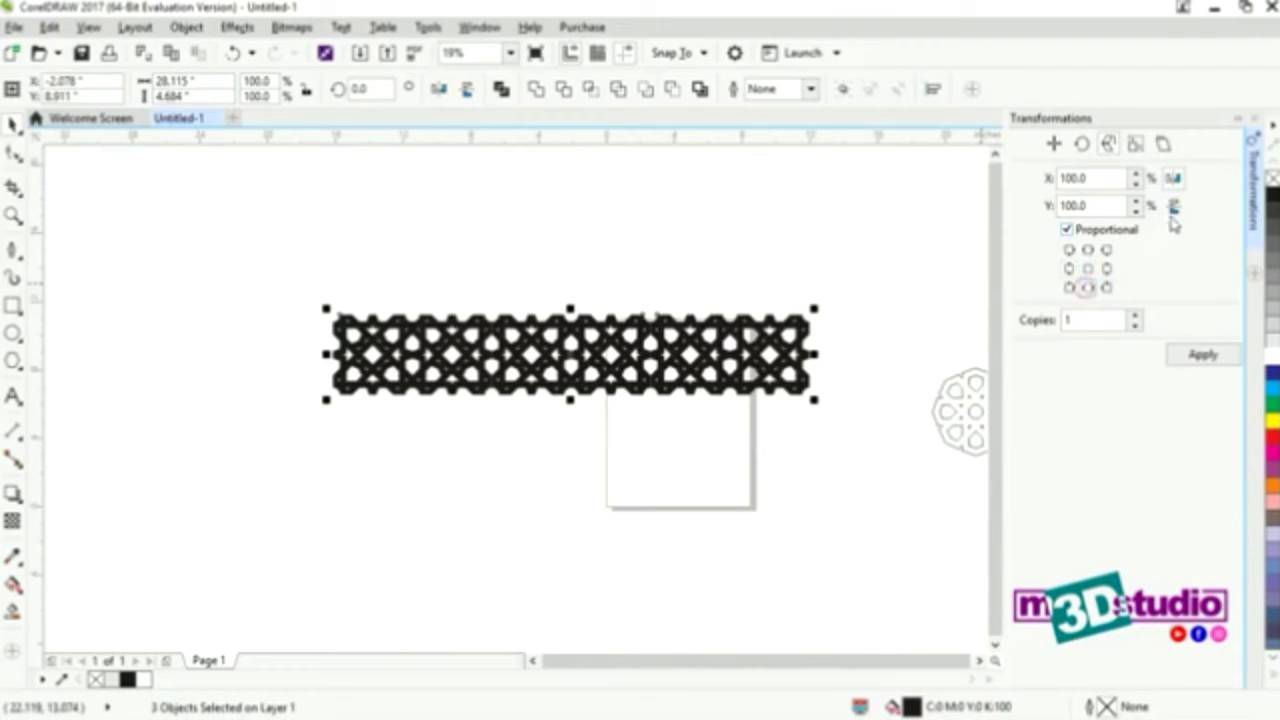
{"action": "left_click", "coordinate": [1172, 177]}
{"action": "left_click", "coordinate": [1174, 205]}
{"action": "left_click", "coordinate": [1189, 354]}
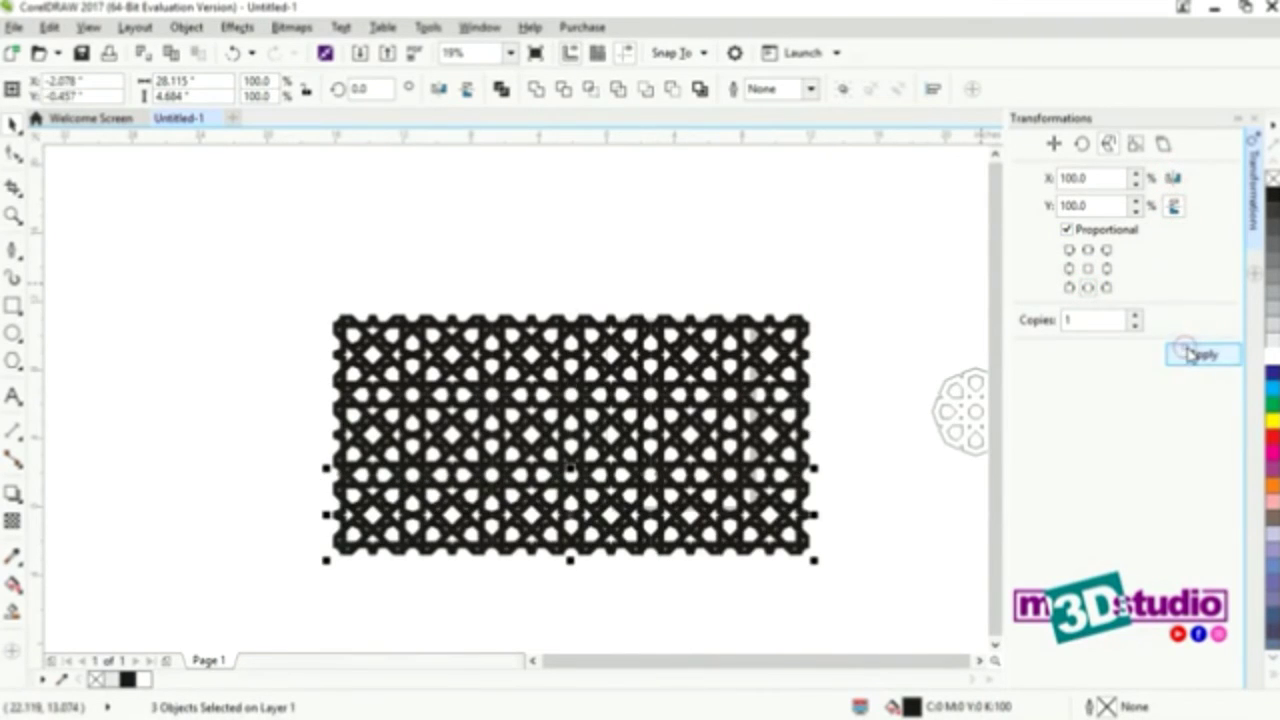
Weld all nine tiles into a single lattice curve.
{"action": "left_click", "coordinate": [869, 594]}
{"action": "left_click_drag", "start_coordinate": [869, 594], "coordinate": [268, 284]}
{"action": "left_click", "coordinate": [536, 90]}
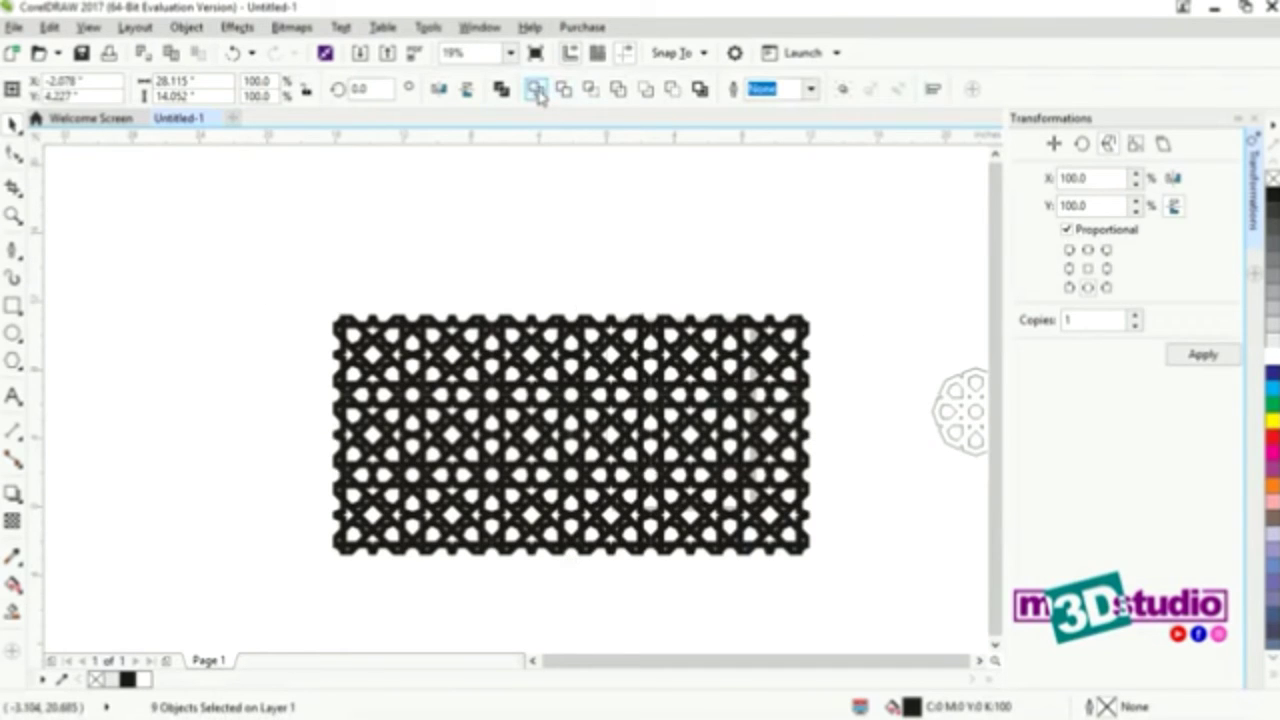
{"action": "left_click", "coordinate": [658, 240]}
{"action": "left_click", "coordinate": [611, 420]}
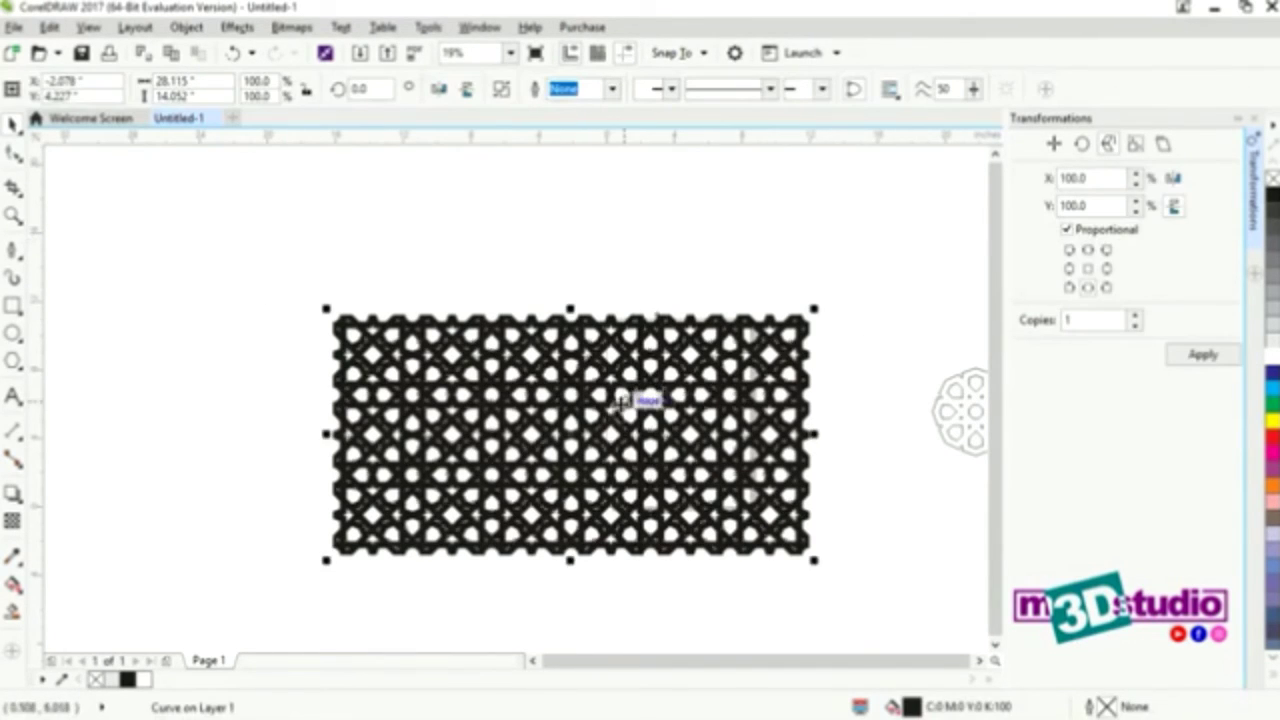
Move the welded lattice up and left, clear of the page, to about X -13.72 and Y 11.80 inches, and inspect its joins.
{"action": "left_click_drag", "start_coordinate": [643, 405], "coordinate": [463, 290]}
{"action": "scroll", "coordinate": [463, 292], "scroll_direction": "up", "scroll_amount": 3}
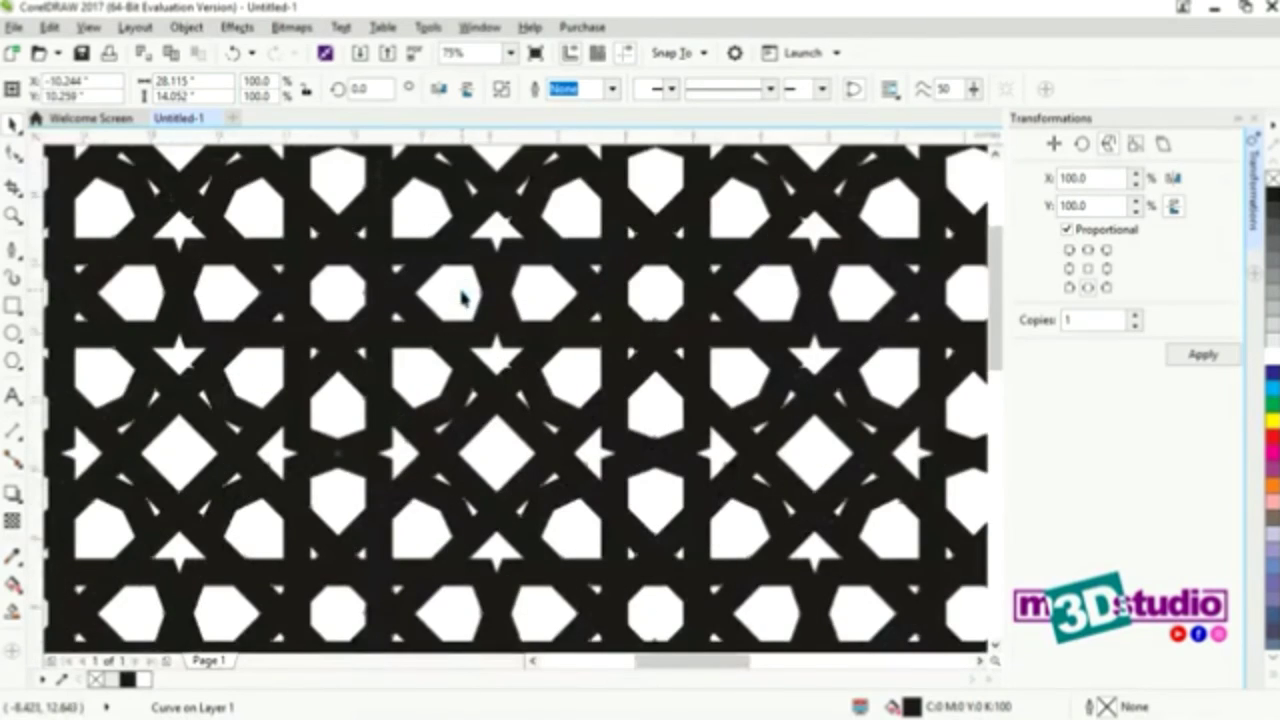
{"action": "scroll", "coordinate": [534, 357], "scroll_direction": "down", "scroll_amount": 3}
{"action": "left_click", "coordinate": [760, 317]}
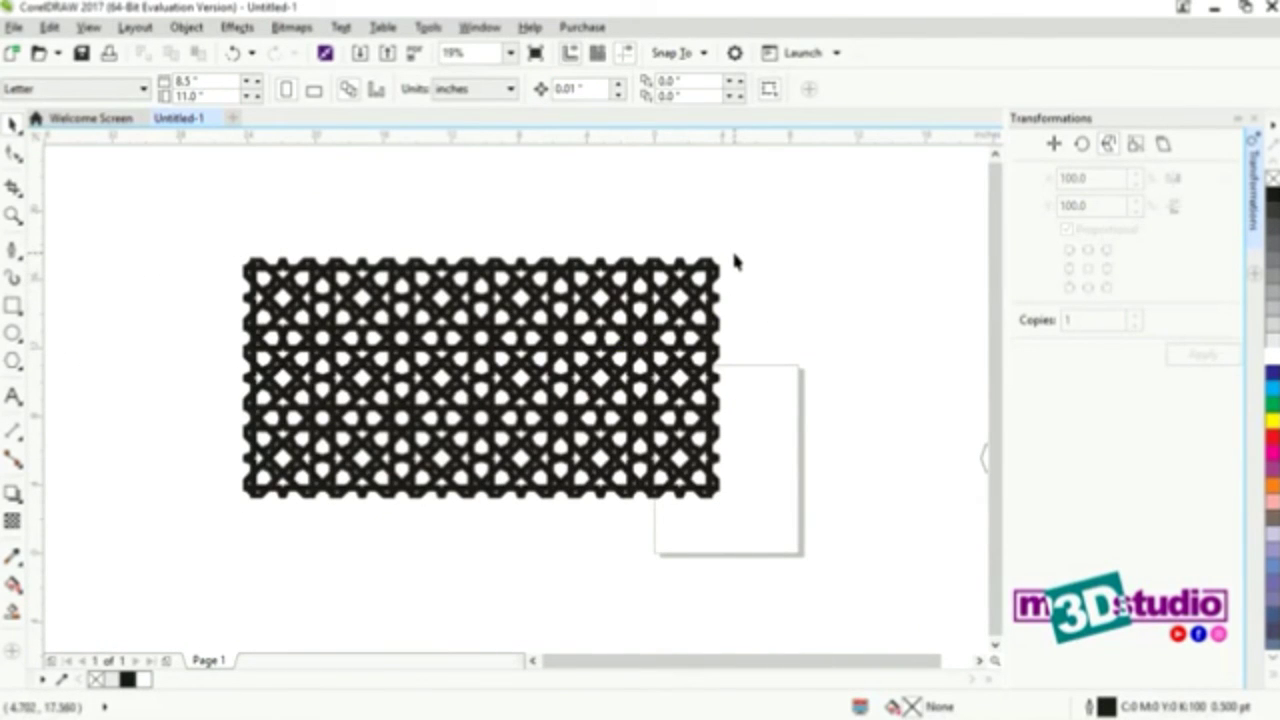
{"action": "scroll", "coordinate": [495, 365], "scroll_direction": "up", "scroll_amount": 2}
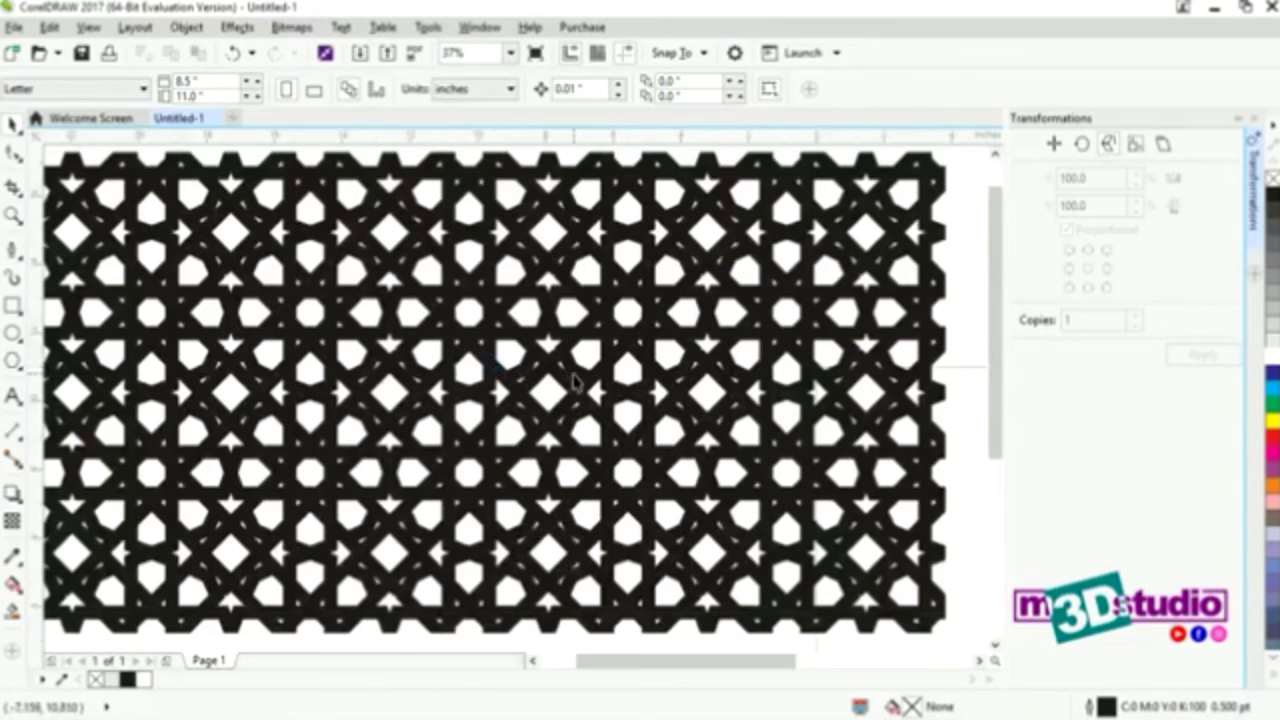
{"action": "scroll", "coordinate": [590, 390], "scroll_direction": "down", "scroll_amount": 2}
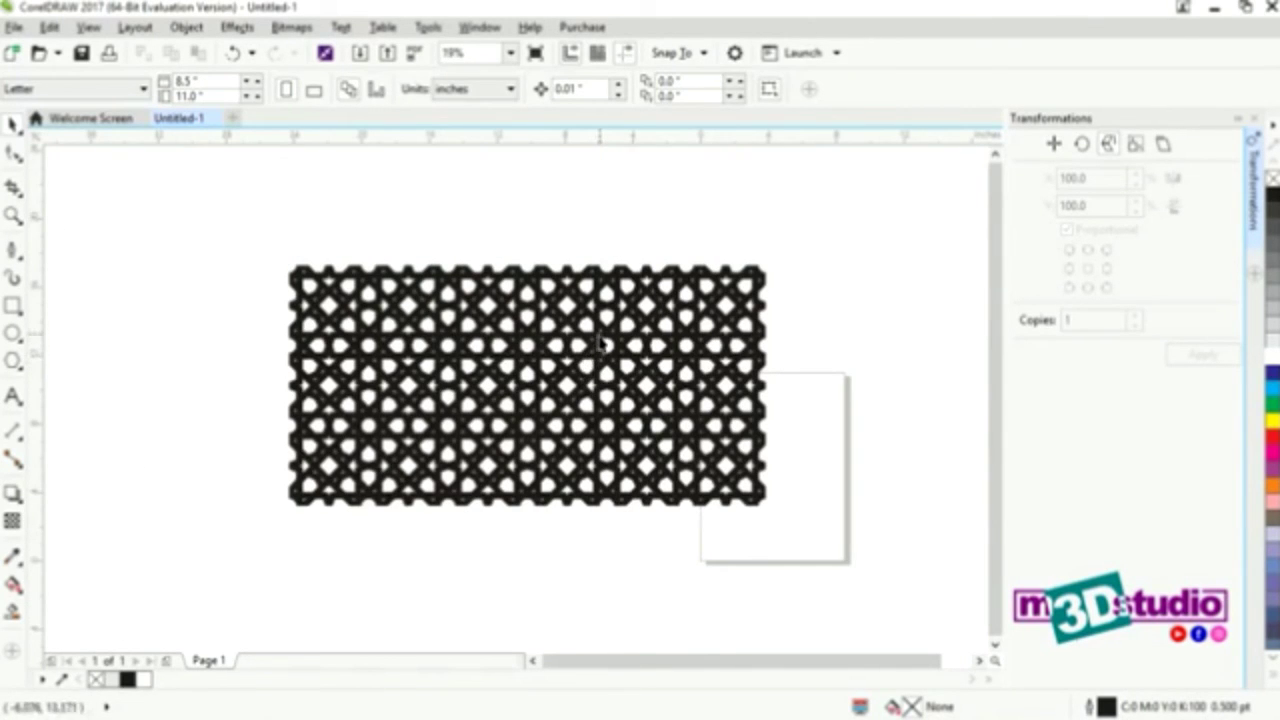
{"action": "left_click", "coordinate": [603, 343]}
{"action": "left_click_drag", "start_coordinate": [603, 343], "coordinate": [546, 317]}
{"action": "left_click", "coordinate": [748, 302]}
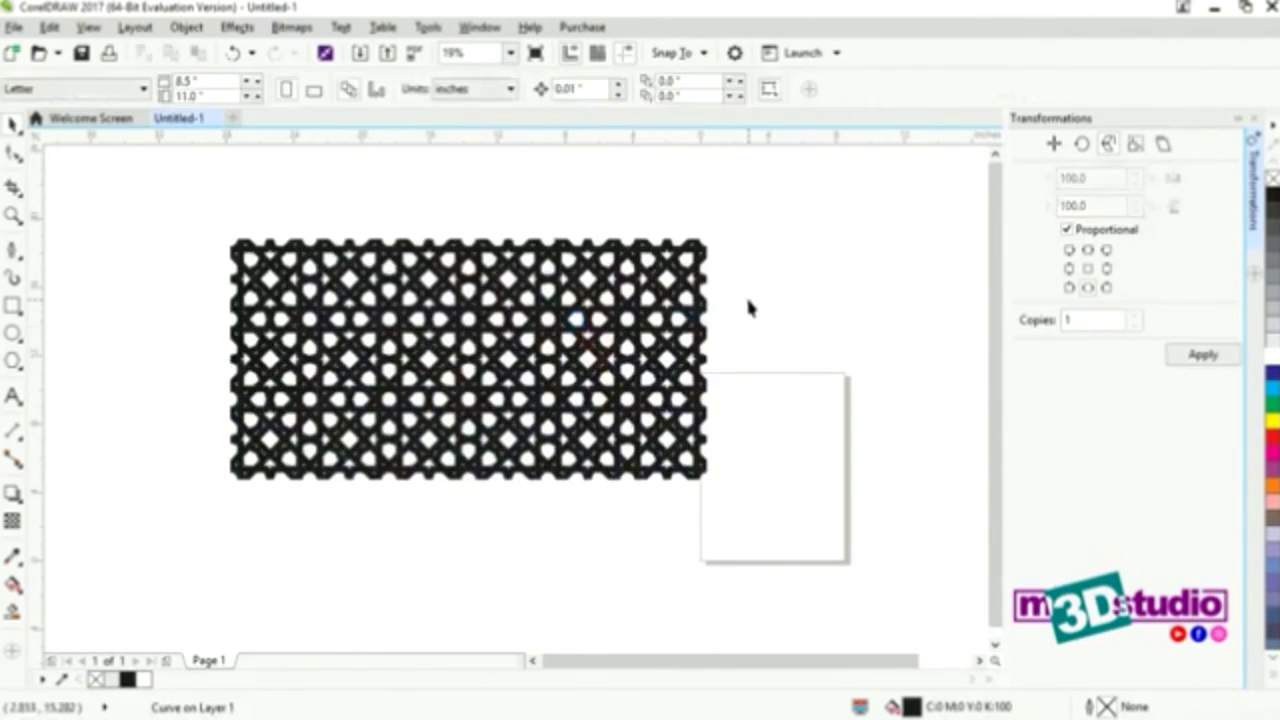
{"action": "left_click", "coordinate": [600, 318]}
{"action": "scroll", "coordinate": [560, 322], "scroll_direction": "up", "scroll_amount": 2}
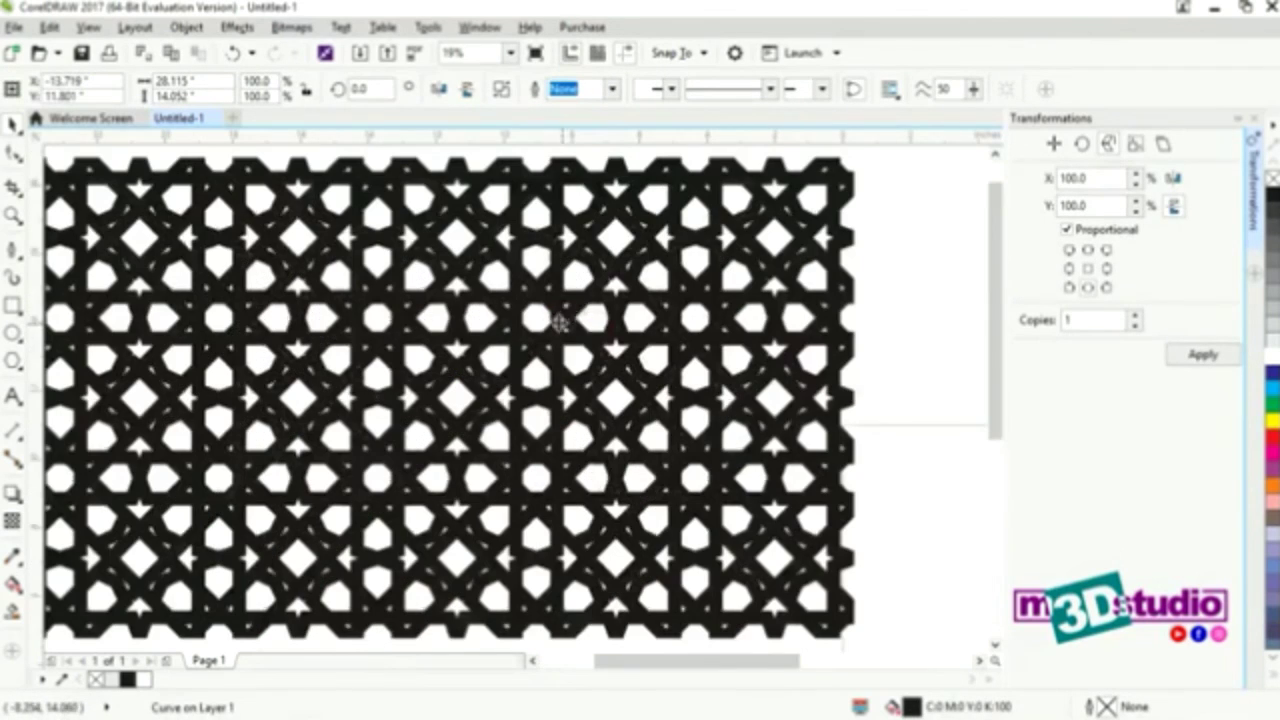